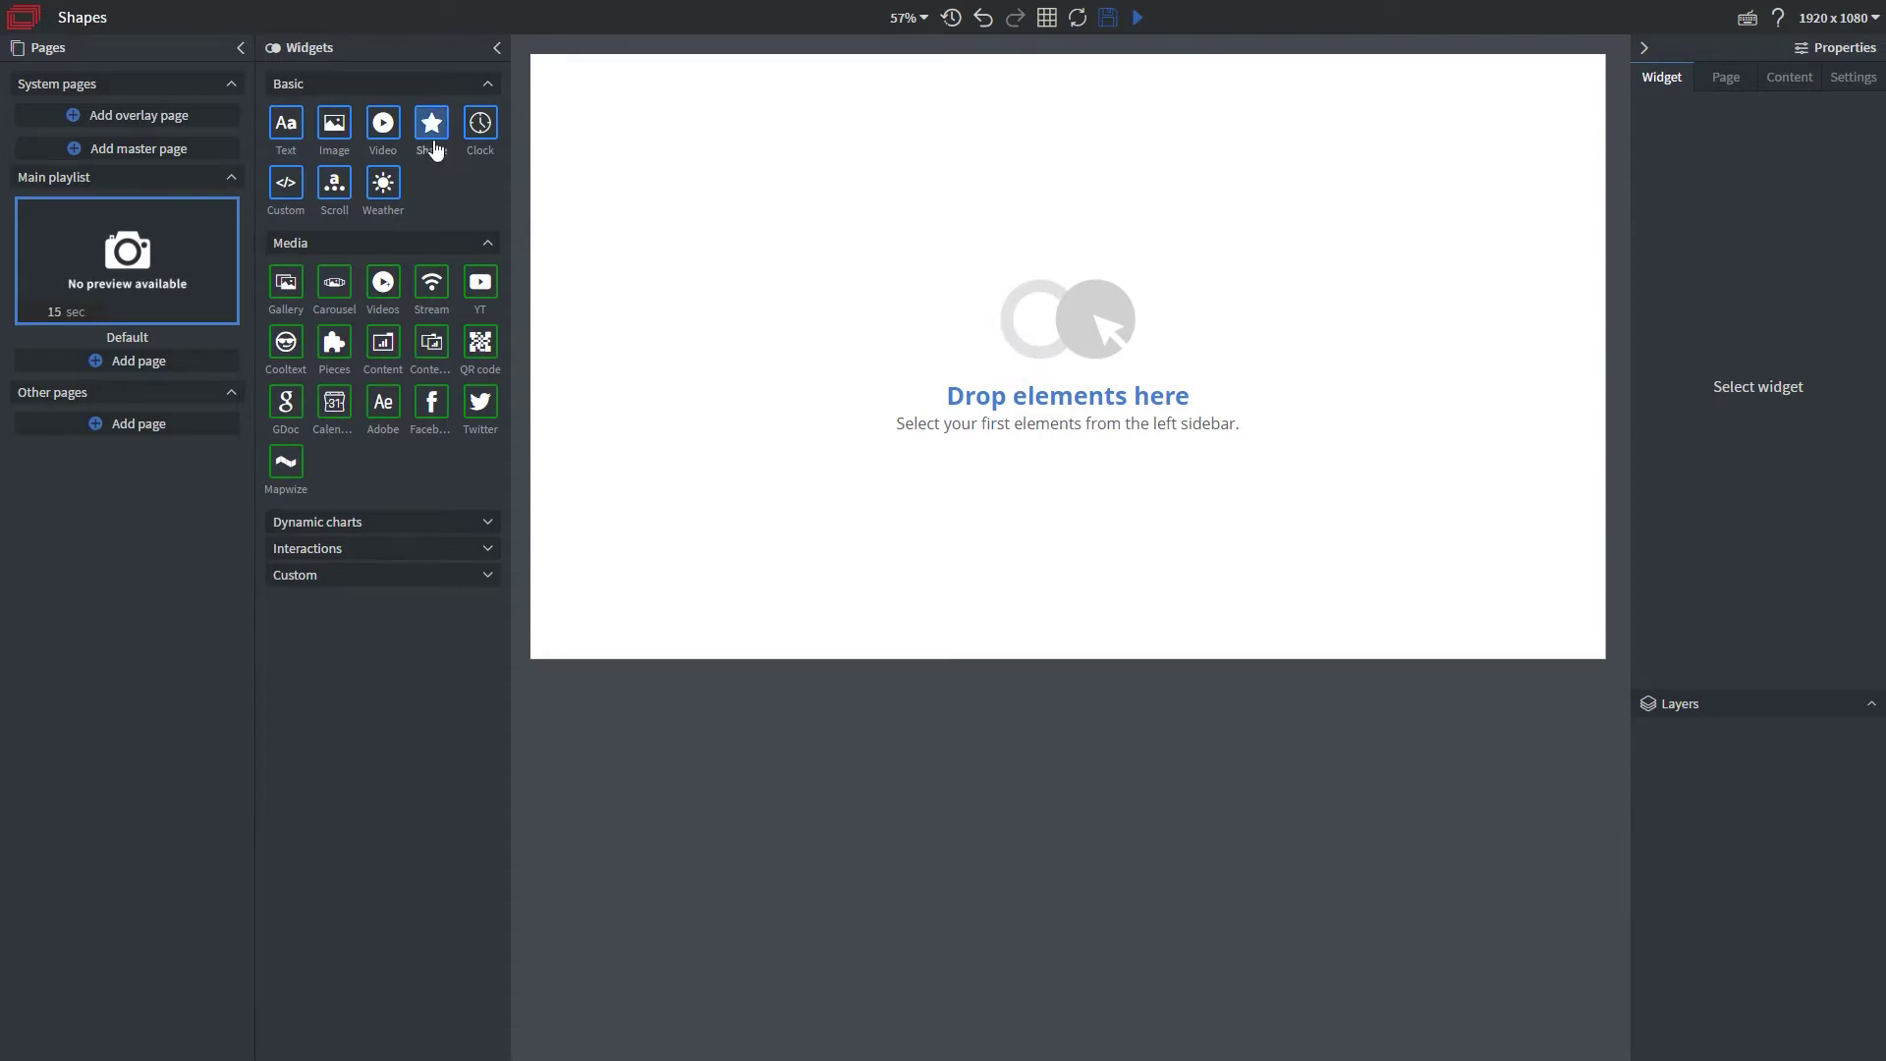
Add a Shape widget near the middle of the blank page and set its shape type to Circle.
drag(435, 149, 1063, 358)
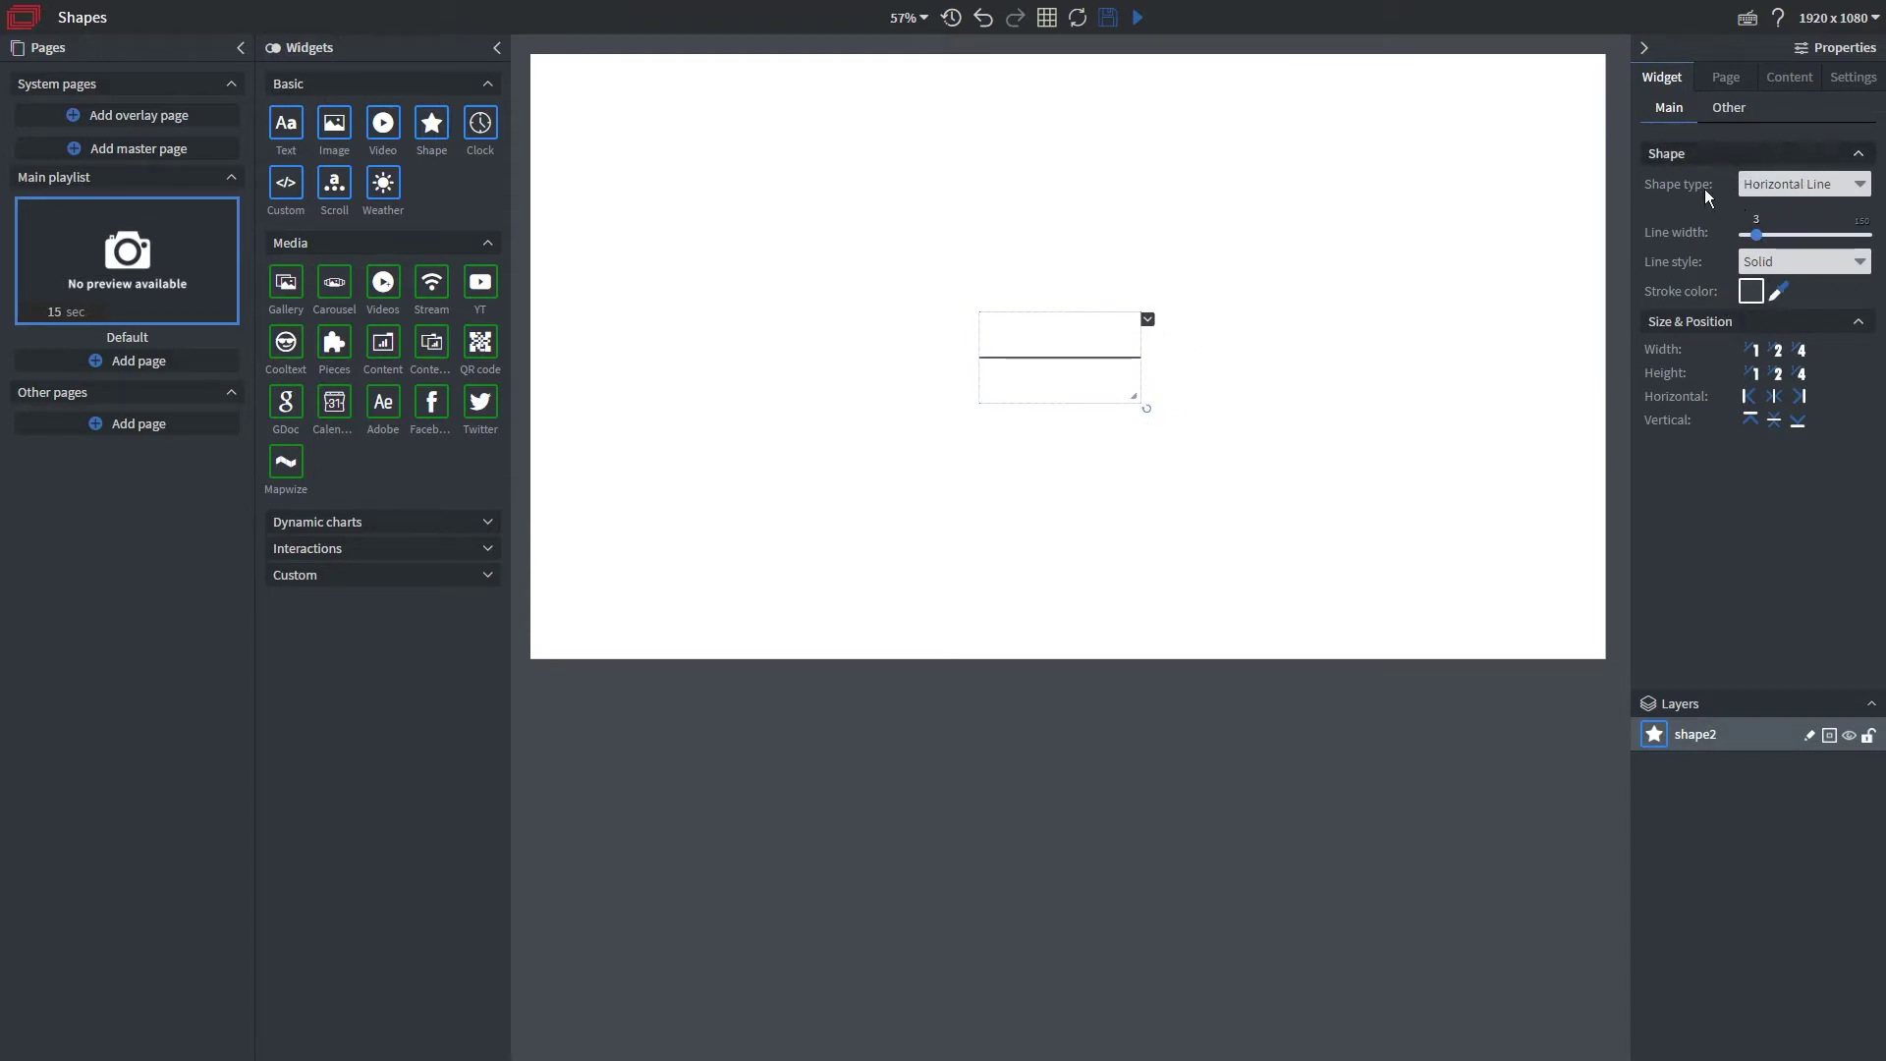
click(1780, 187)
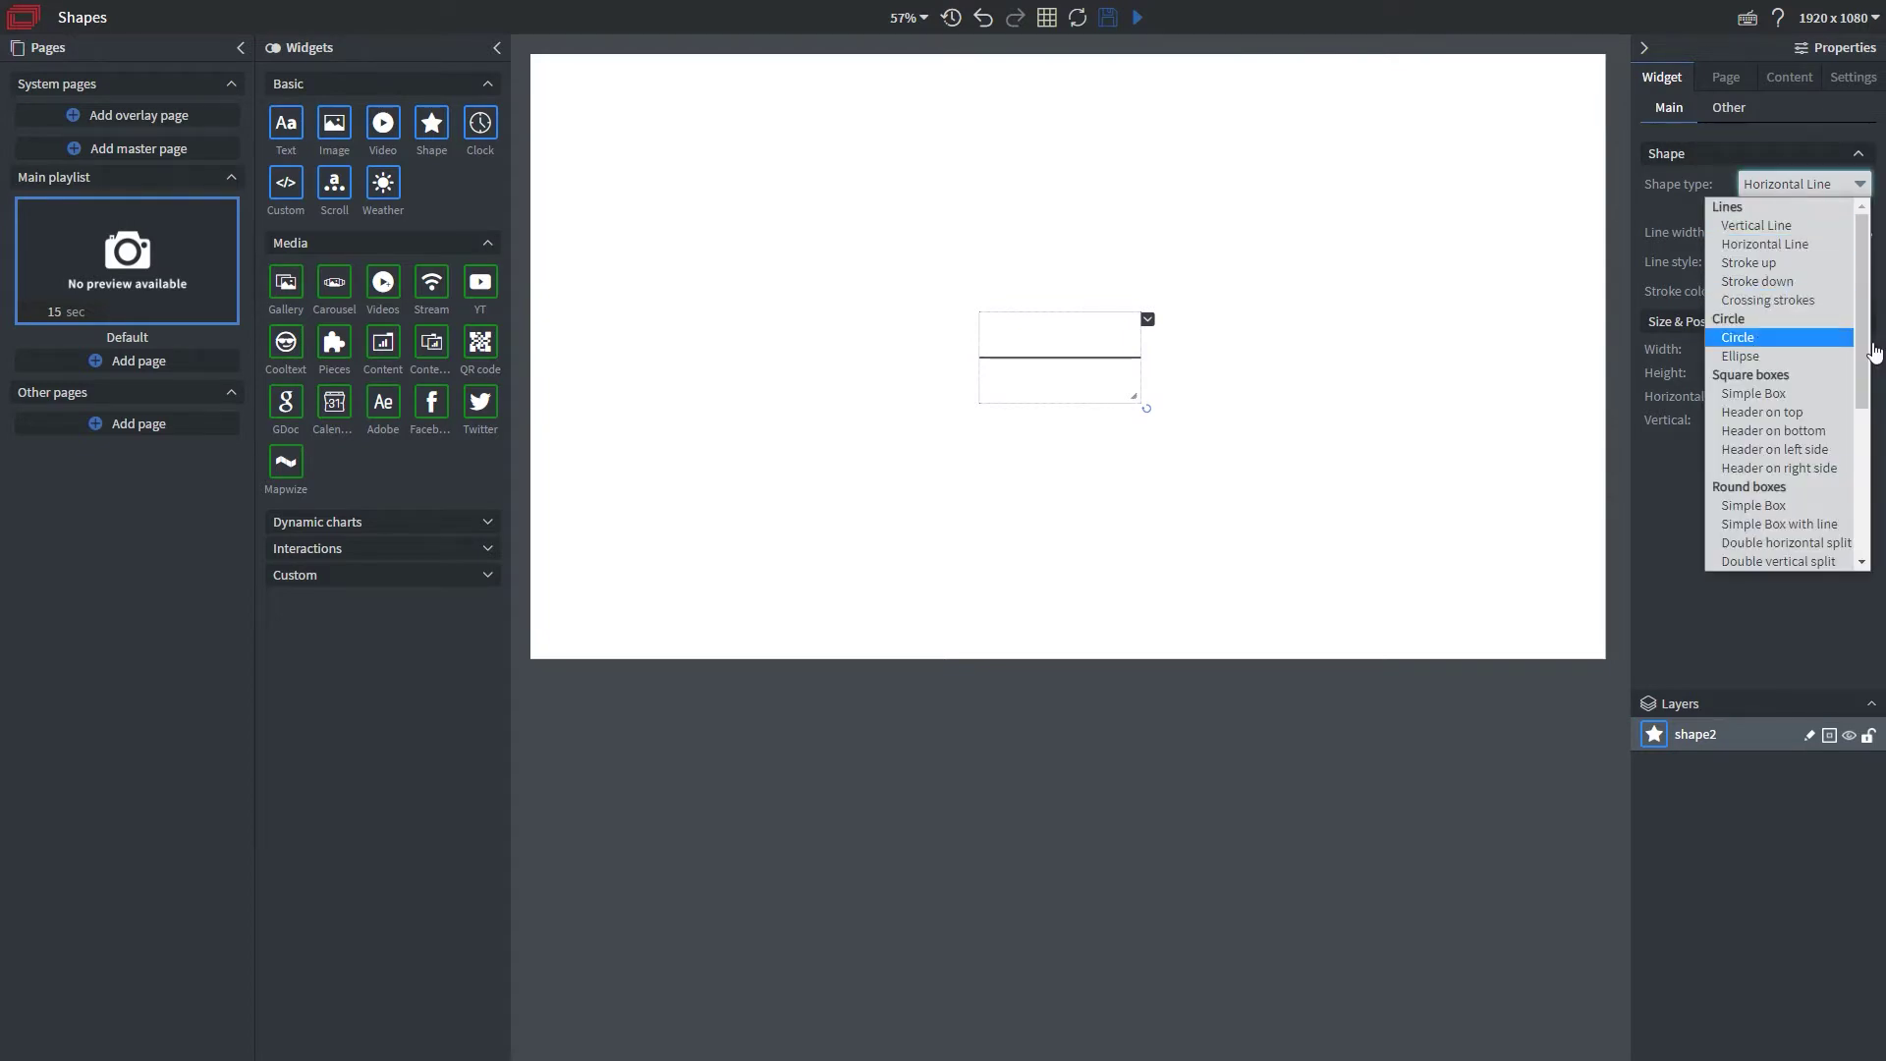
mouse_move(1866, 351)
mouse_down()
mouse_move(1857, 538)
mouse_move(1845, 367)
mouse_up()
click(1752, 338)
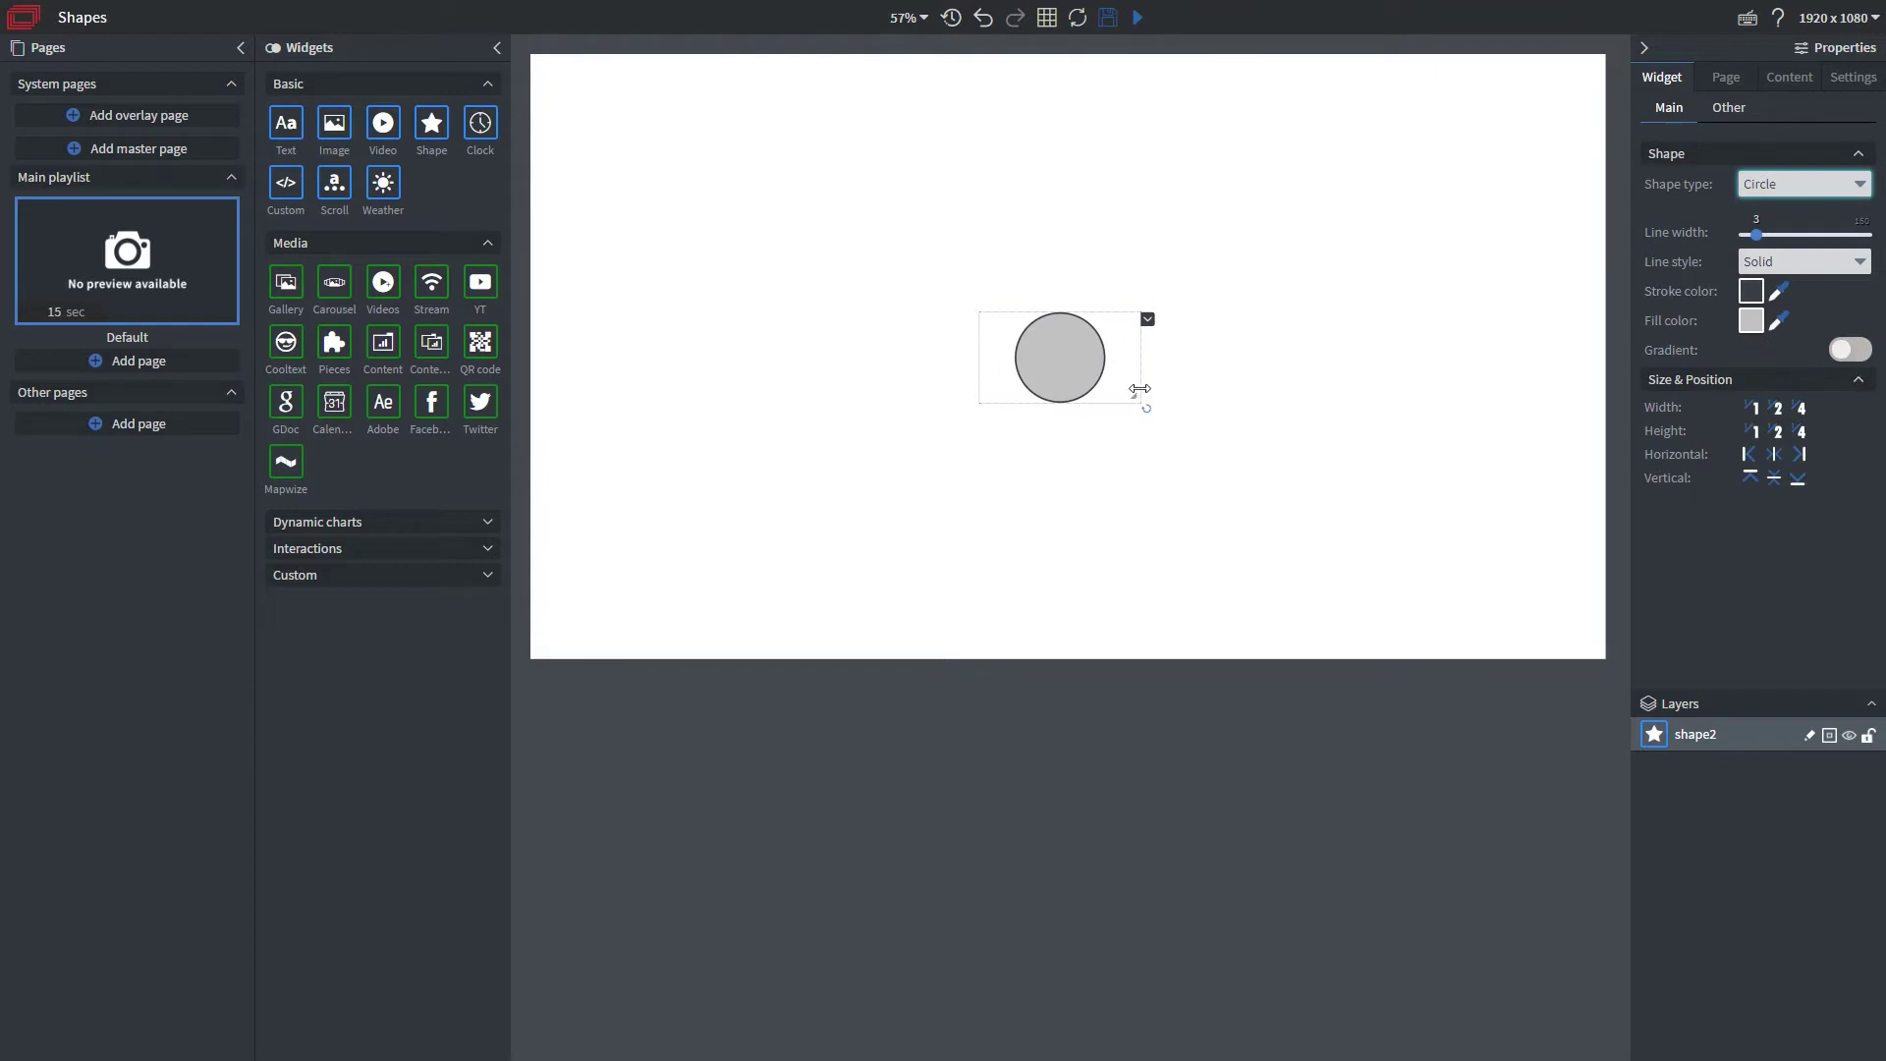
Enlarge the circle widget to about 681 × 421 px and center it horizontally and vertically on the page.
drag(1085, 375, 1279, 454)
drag(1158, 393, 1057, 336)
click(1621, 428)
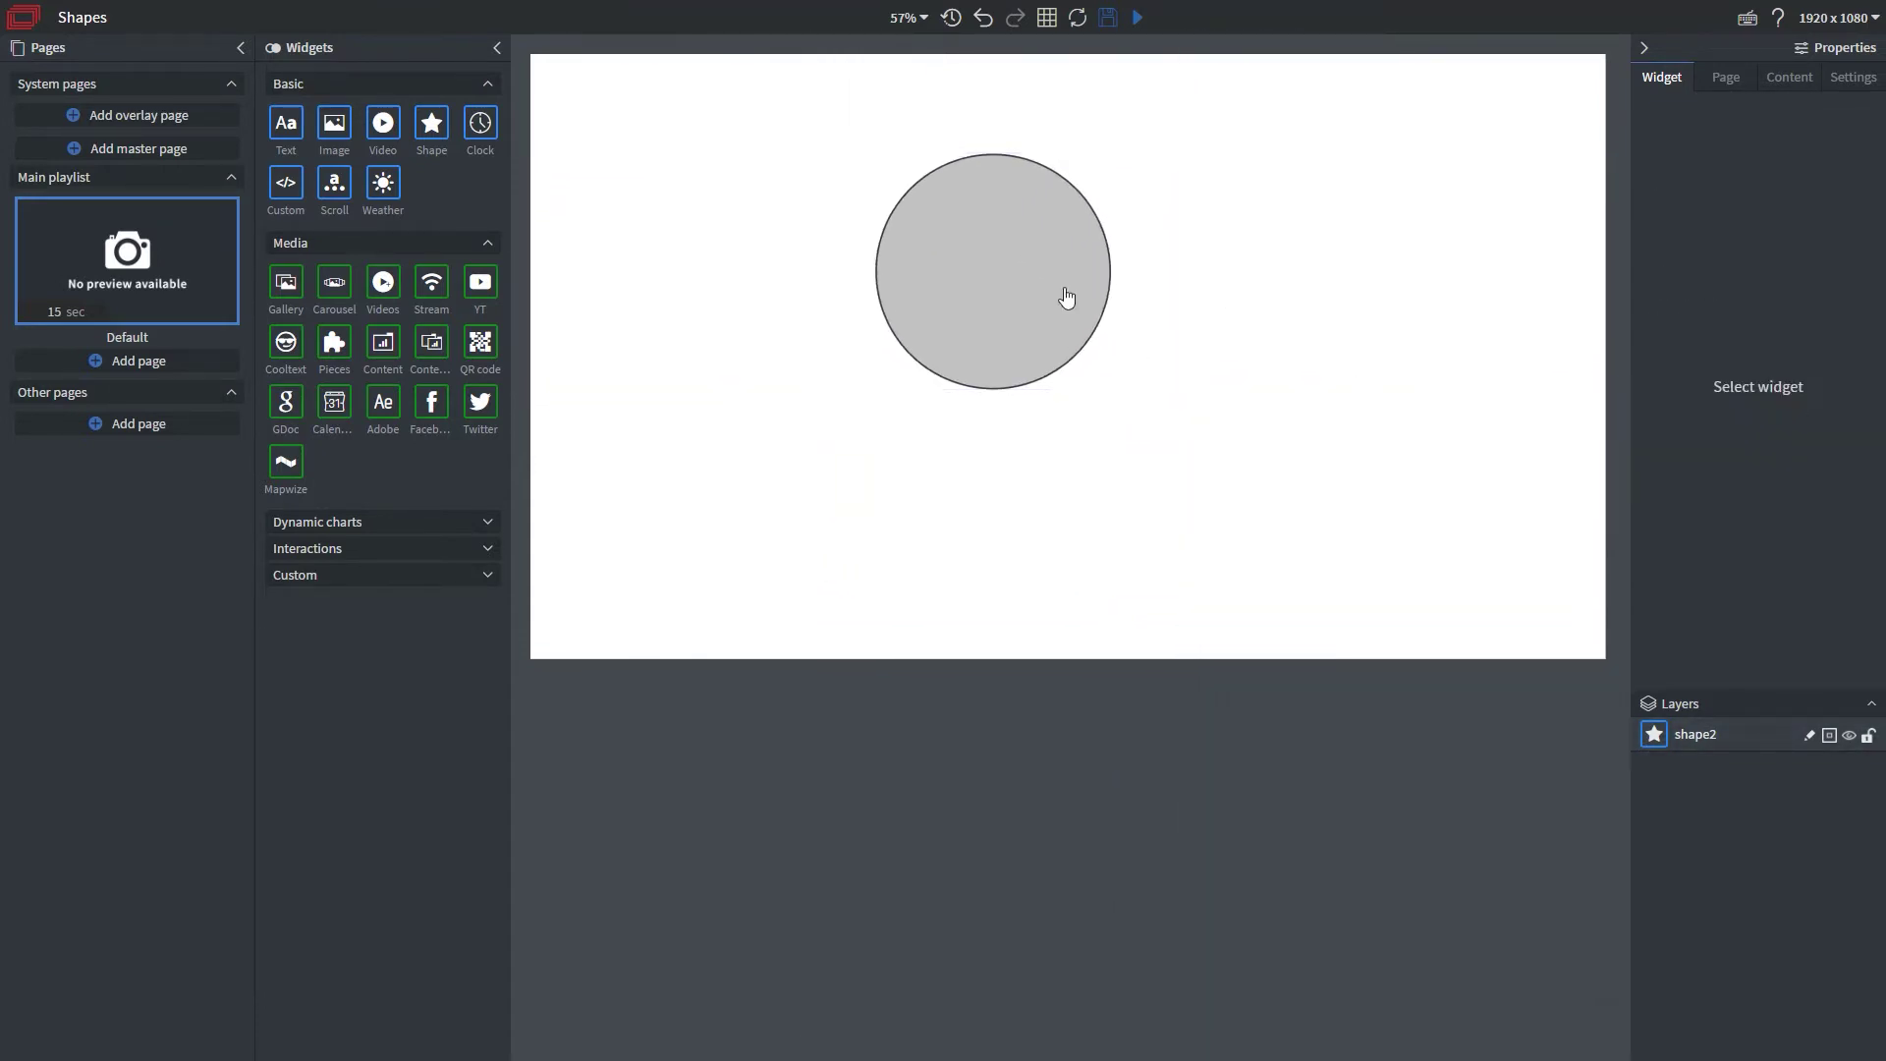
click(1067, 298)
click(1776, 478)
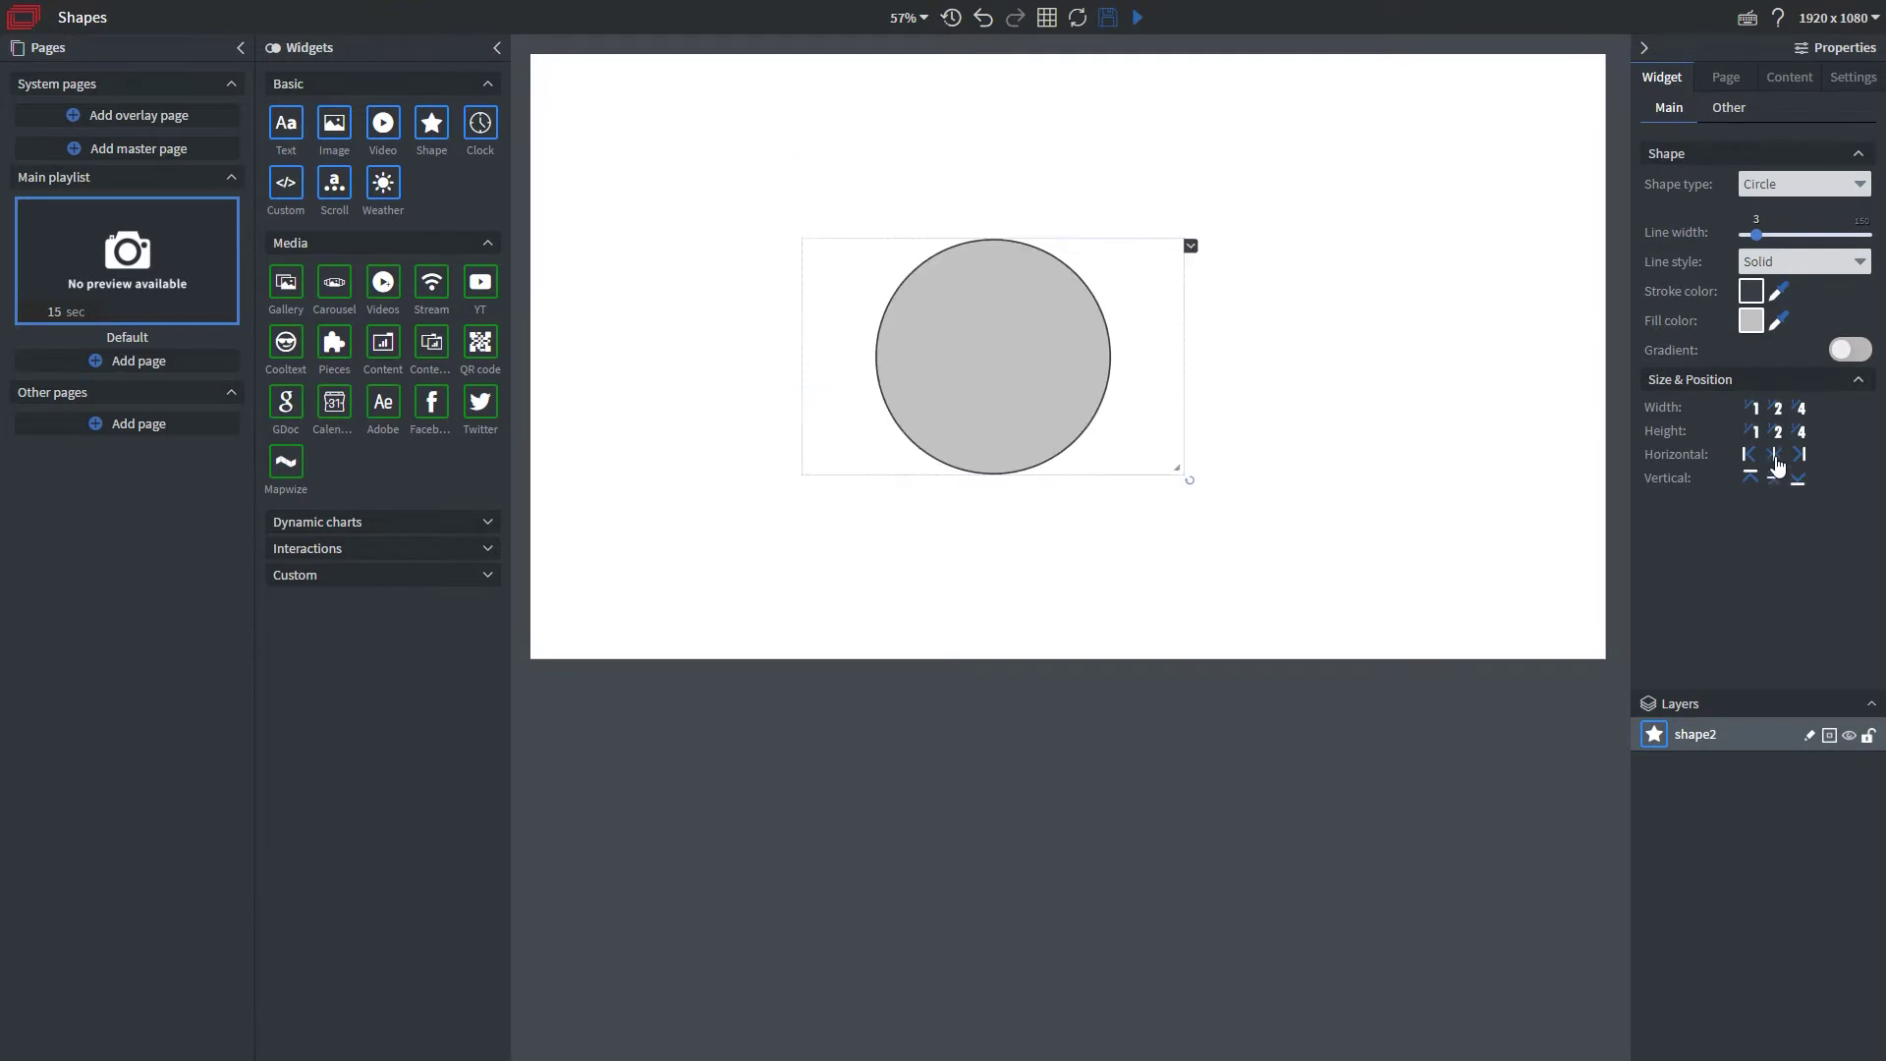
click(1775, 455)
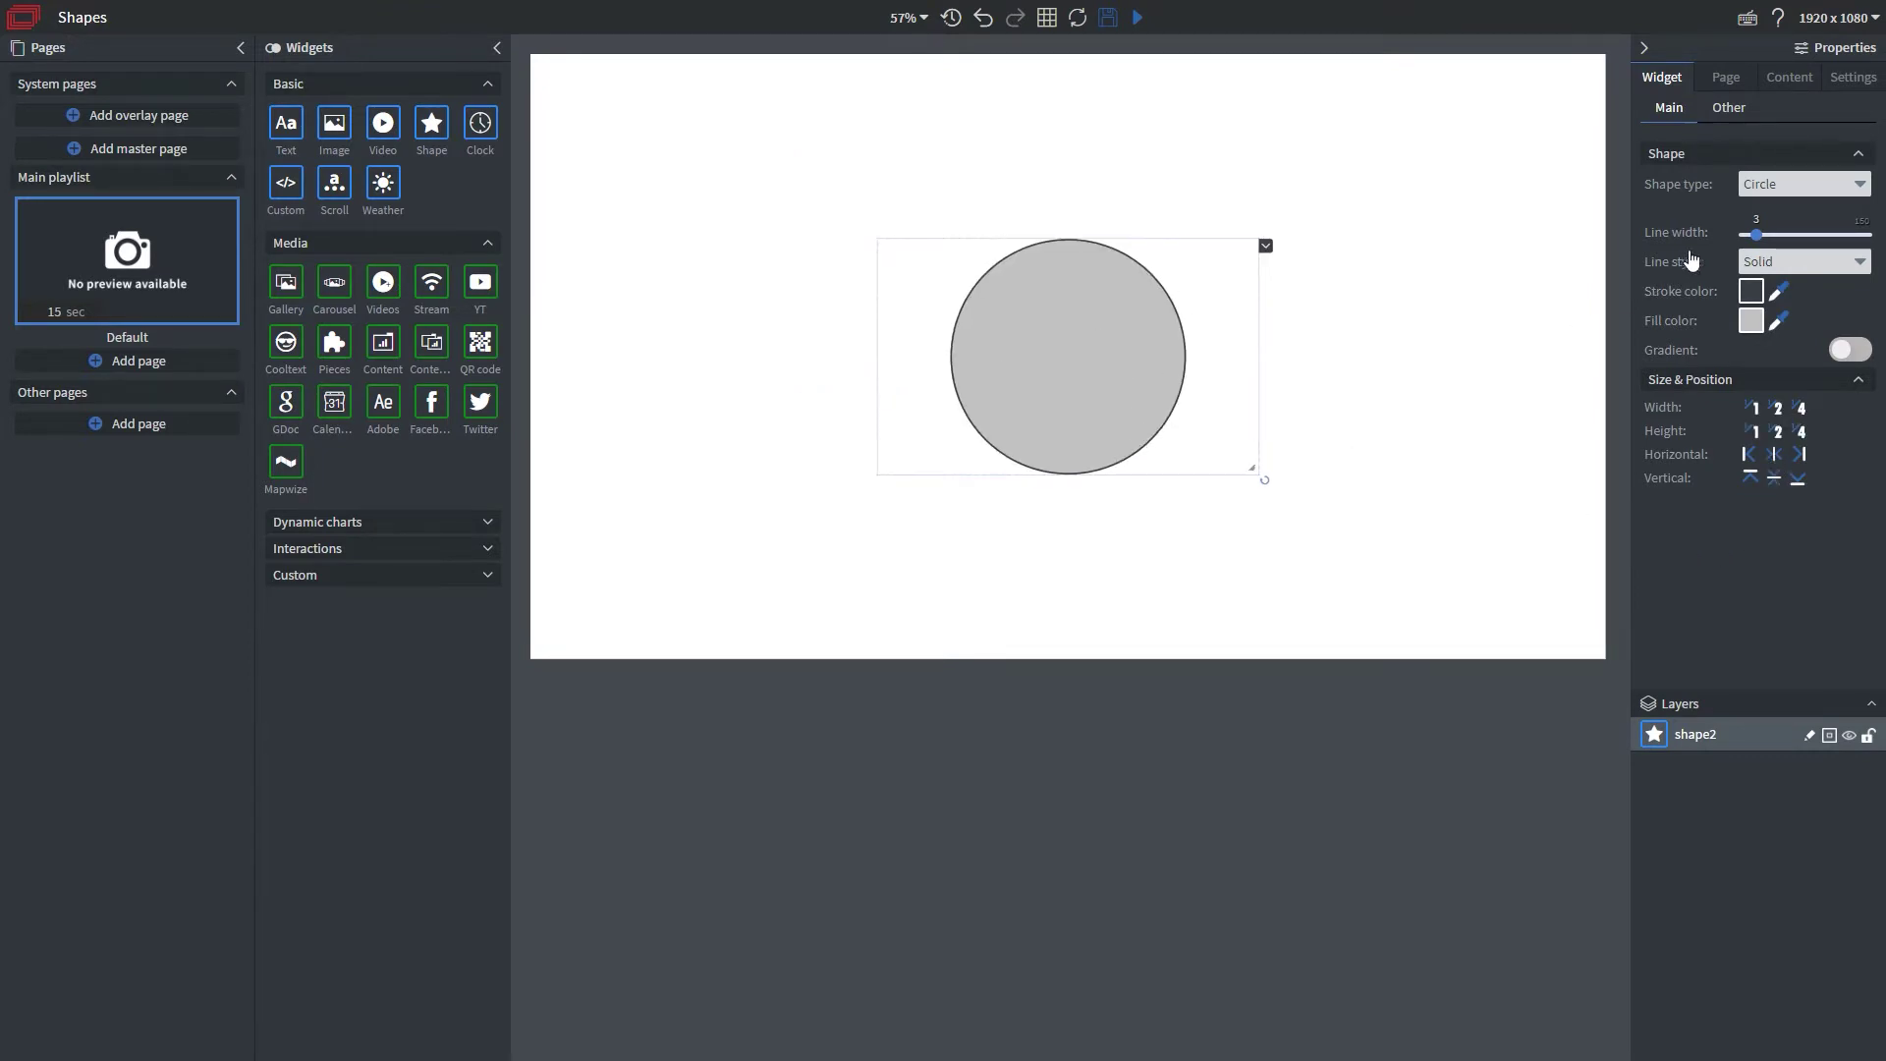
Set the circle's line width to 7 and its line style to Dotted.
drag(1756, 236, 1760, 236)
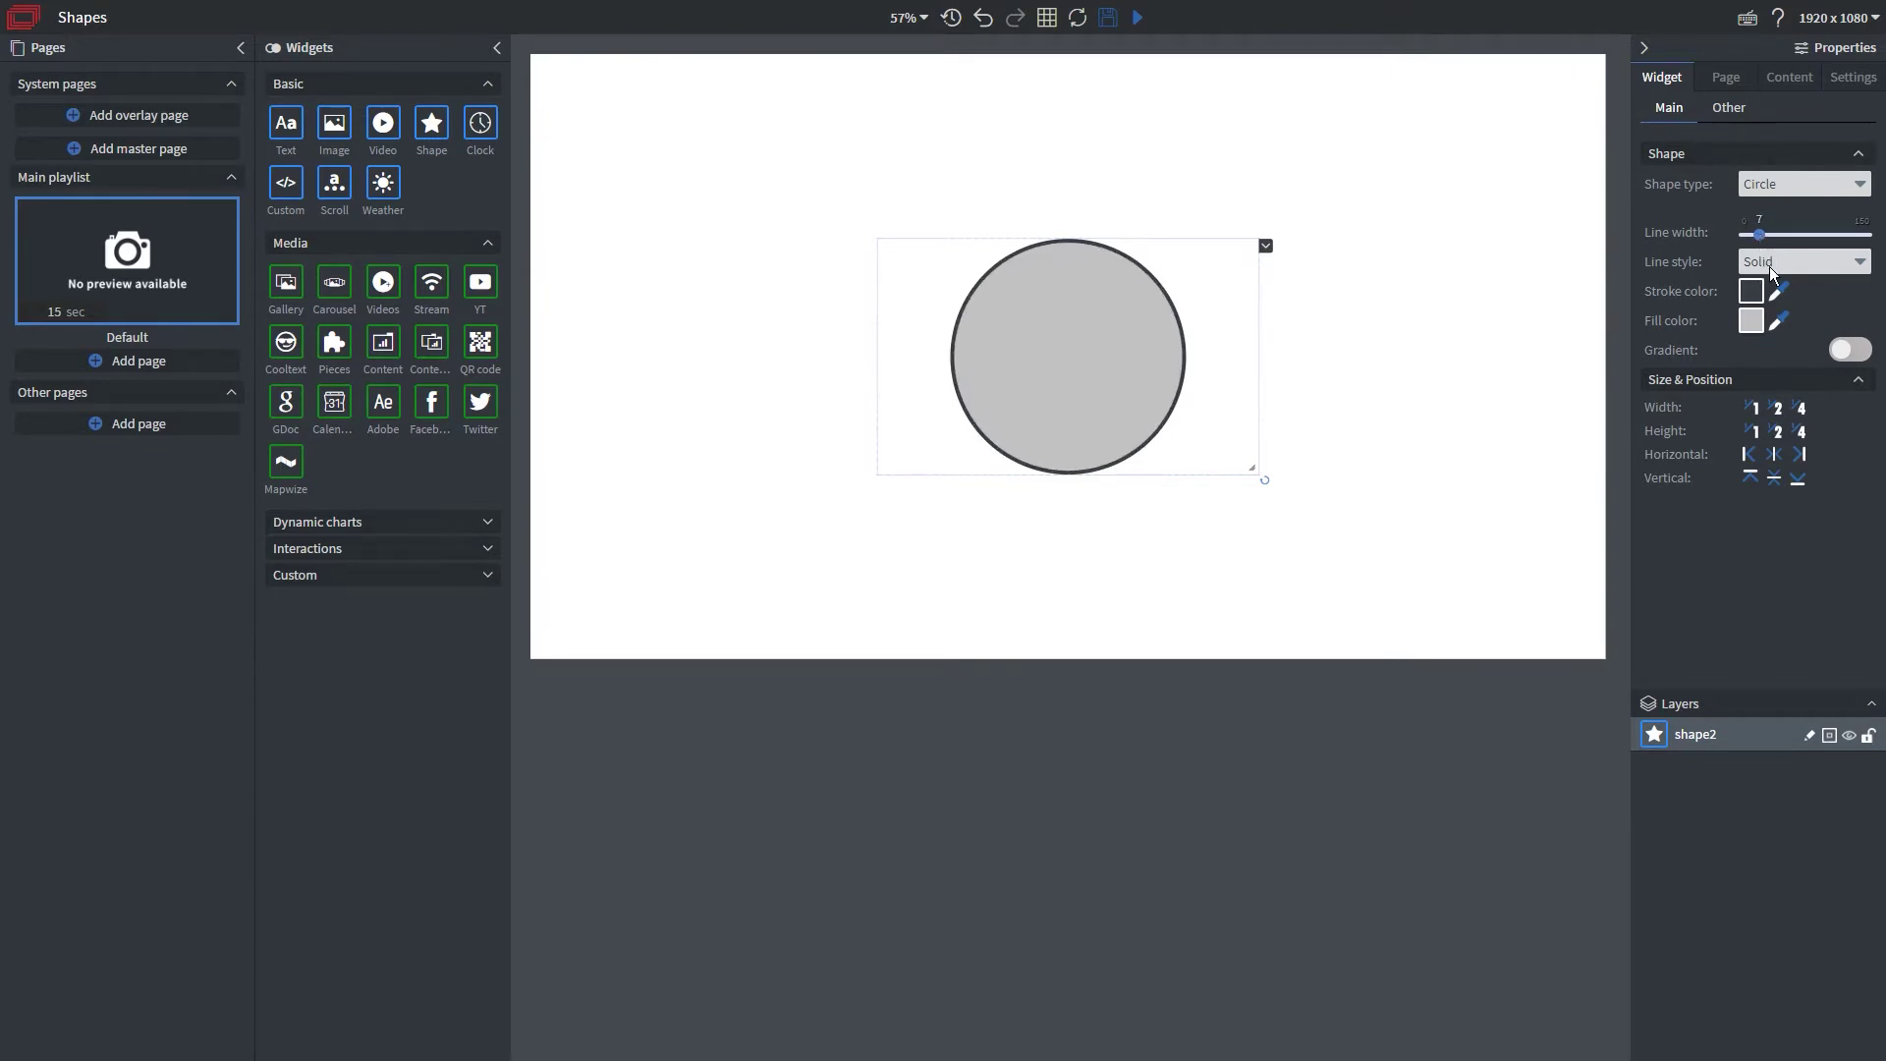
click(1817, 258)
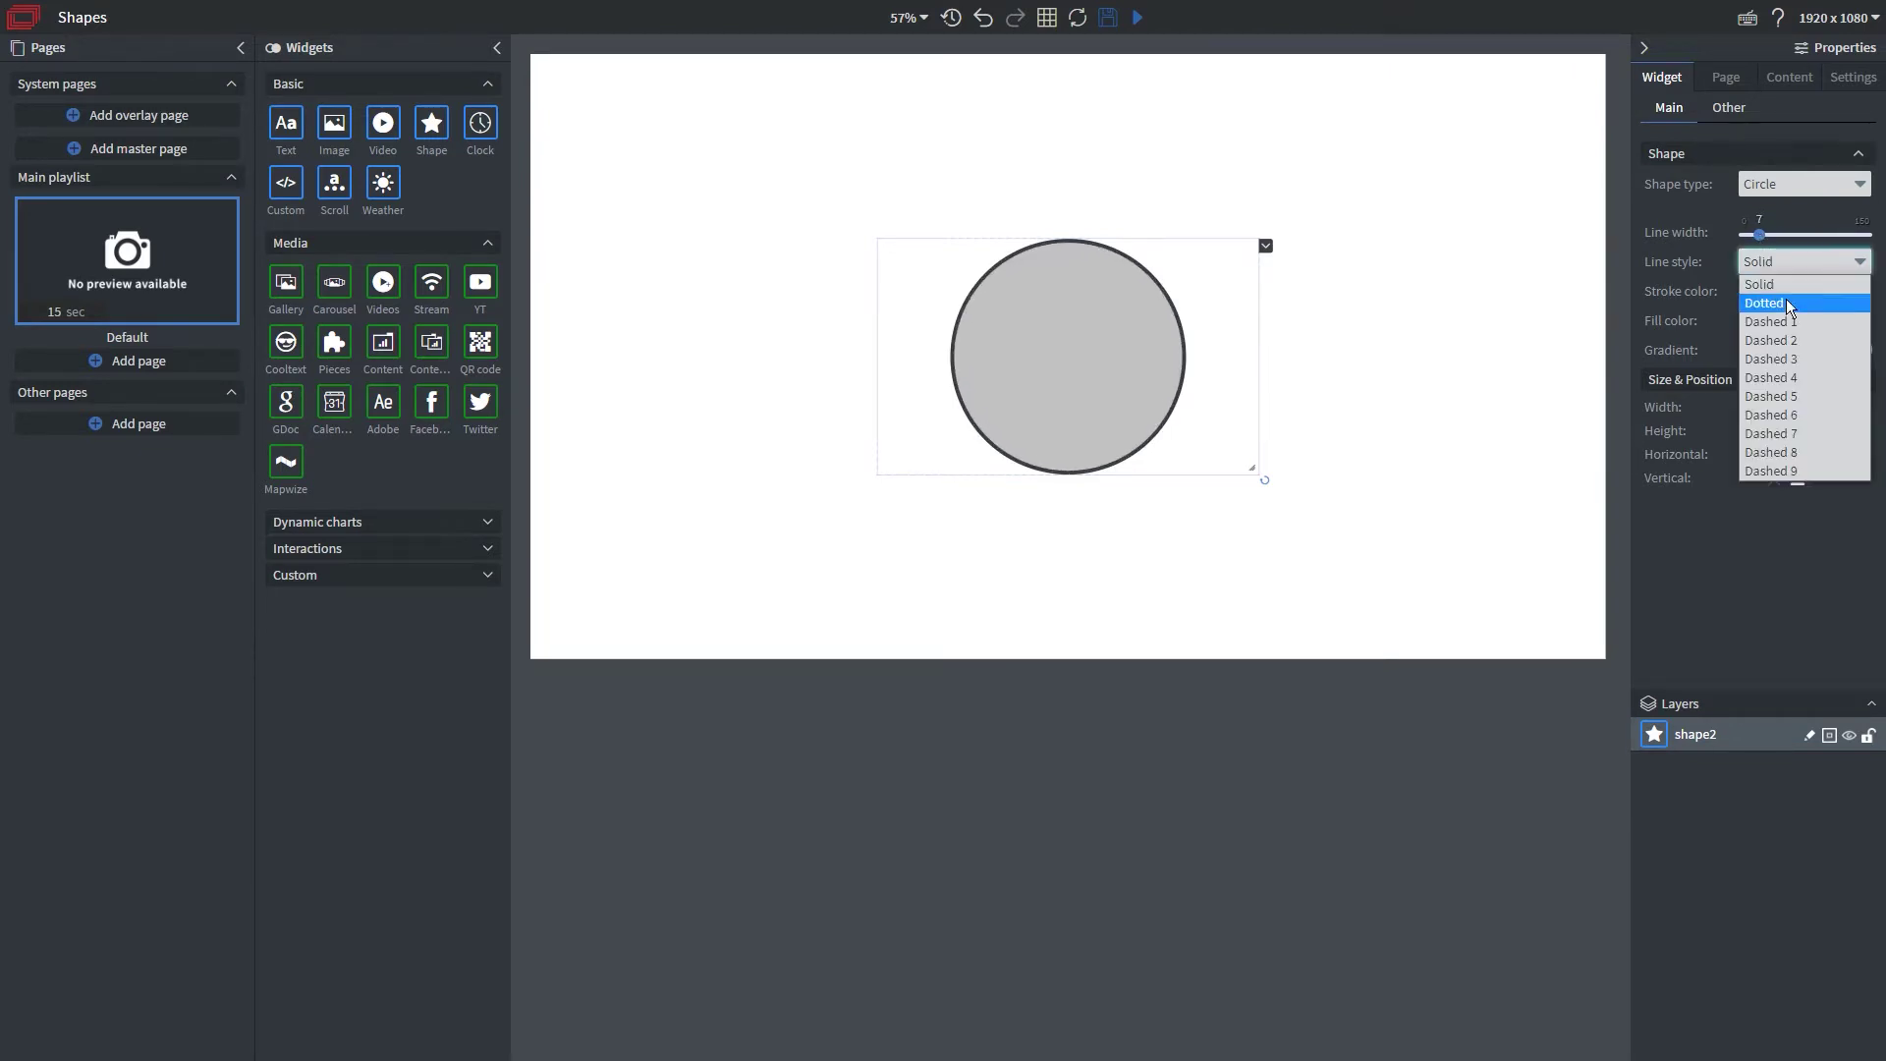
click(1780, 307)
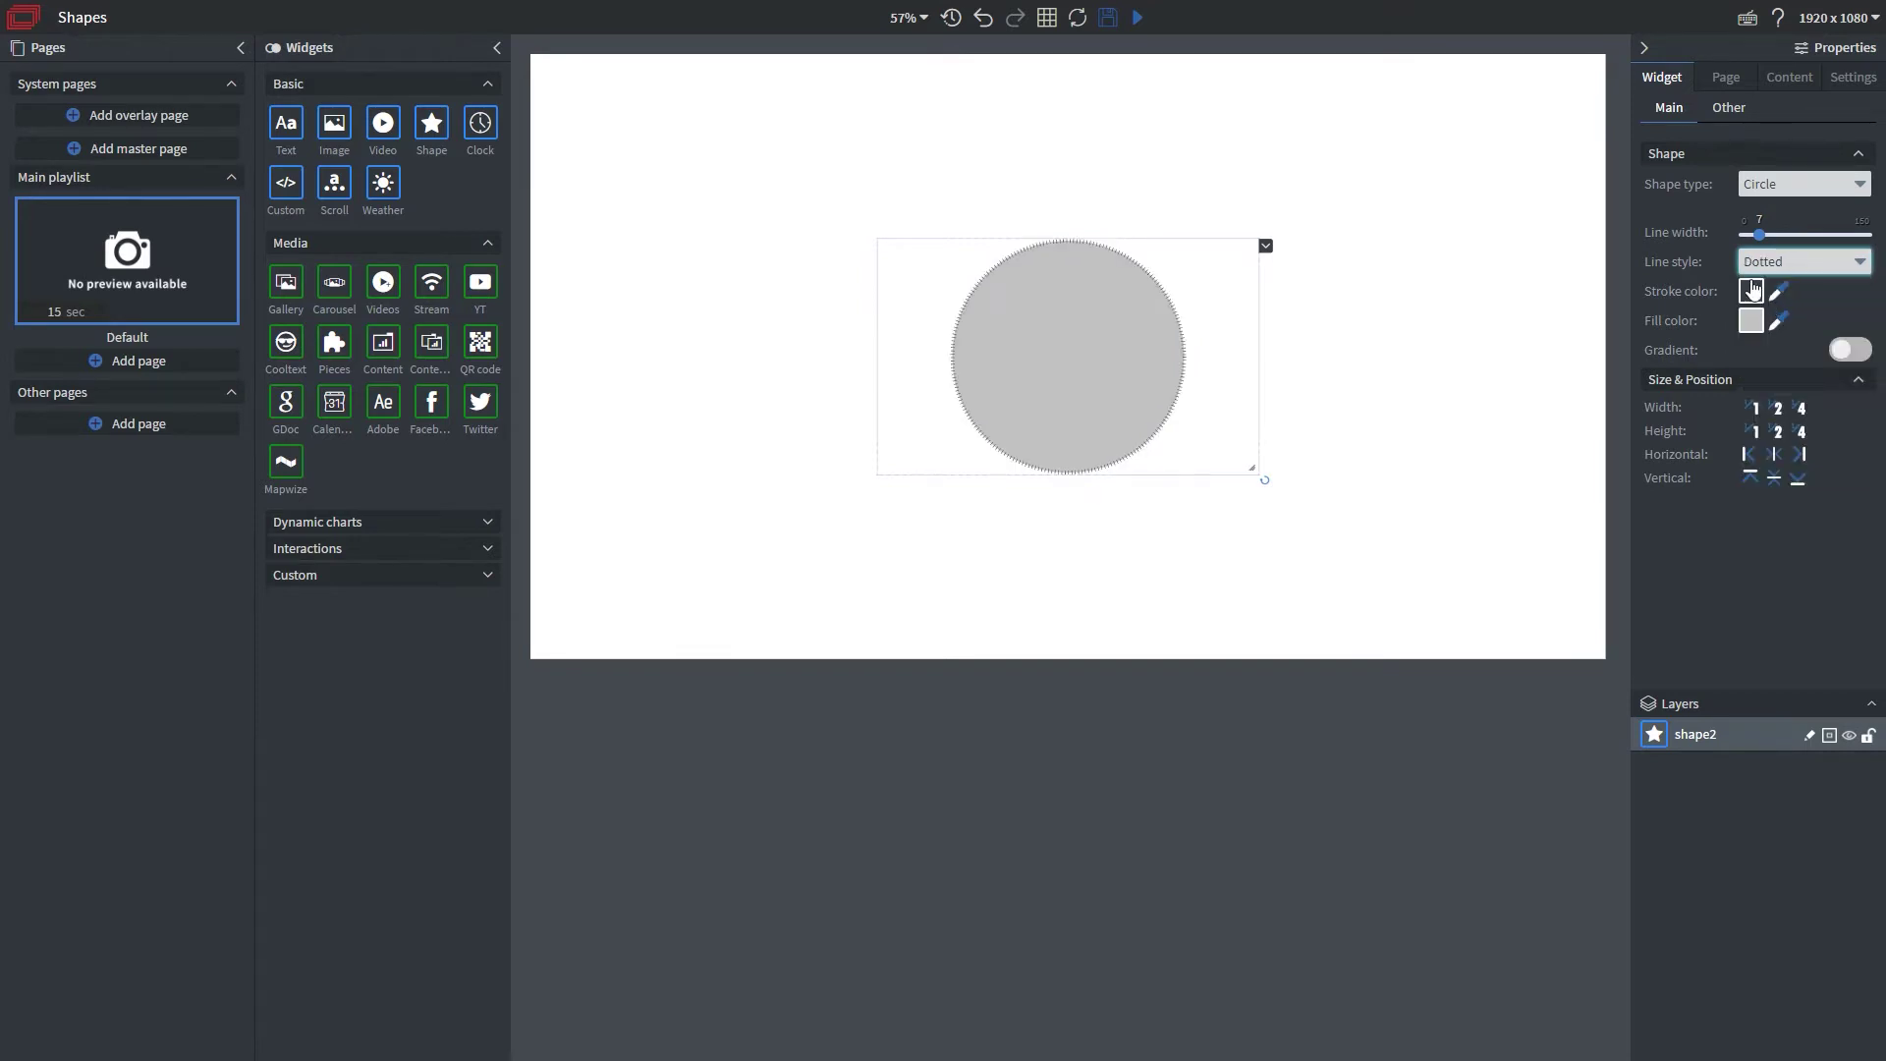
Change the circle's stroke color to light blue #85c2ff.
click(1752, 291)
click(902, 416)
click(899, 410)
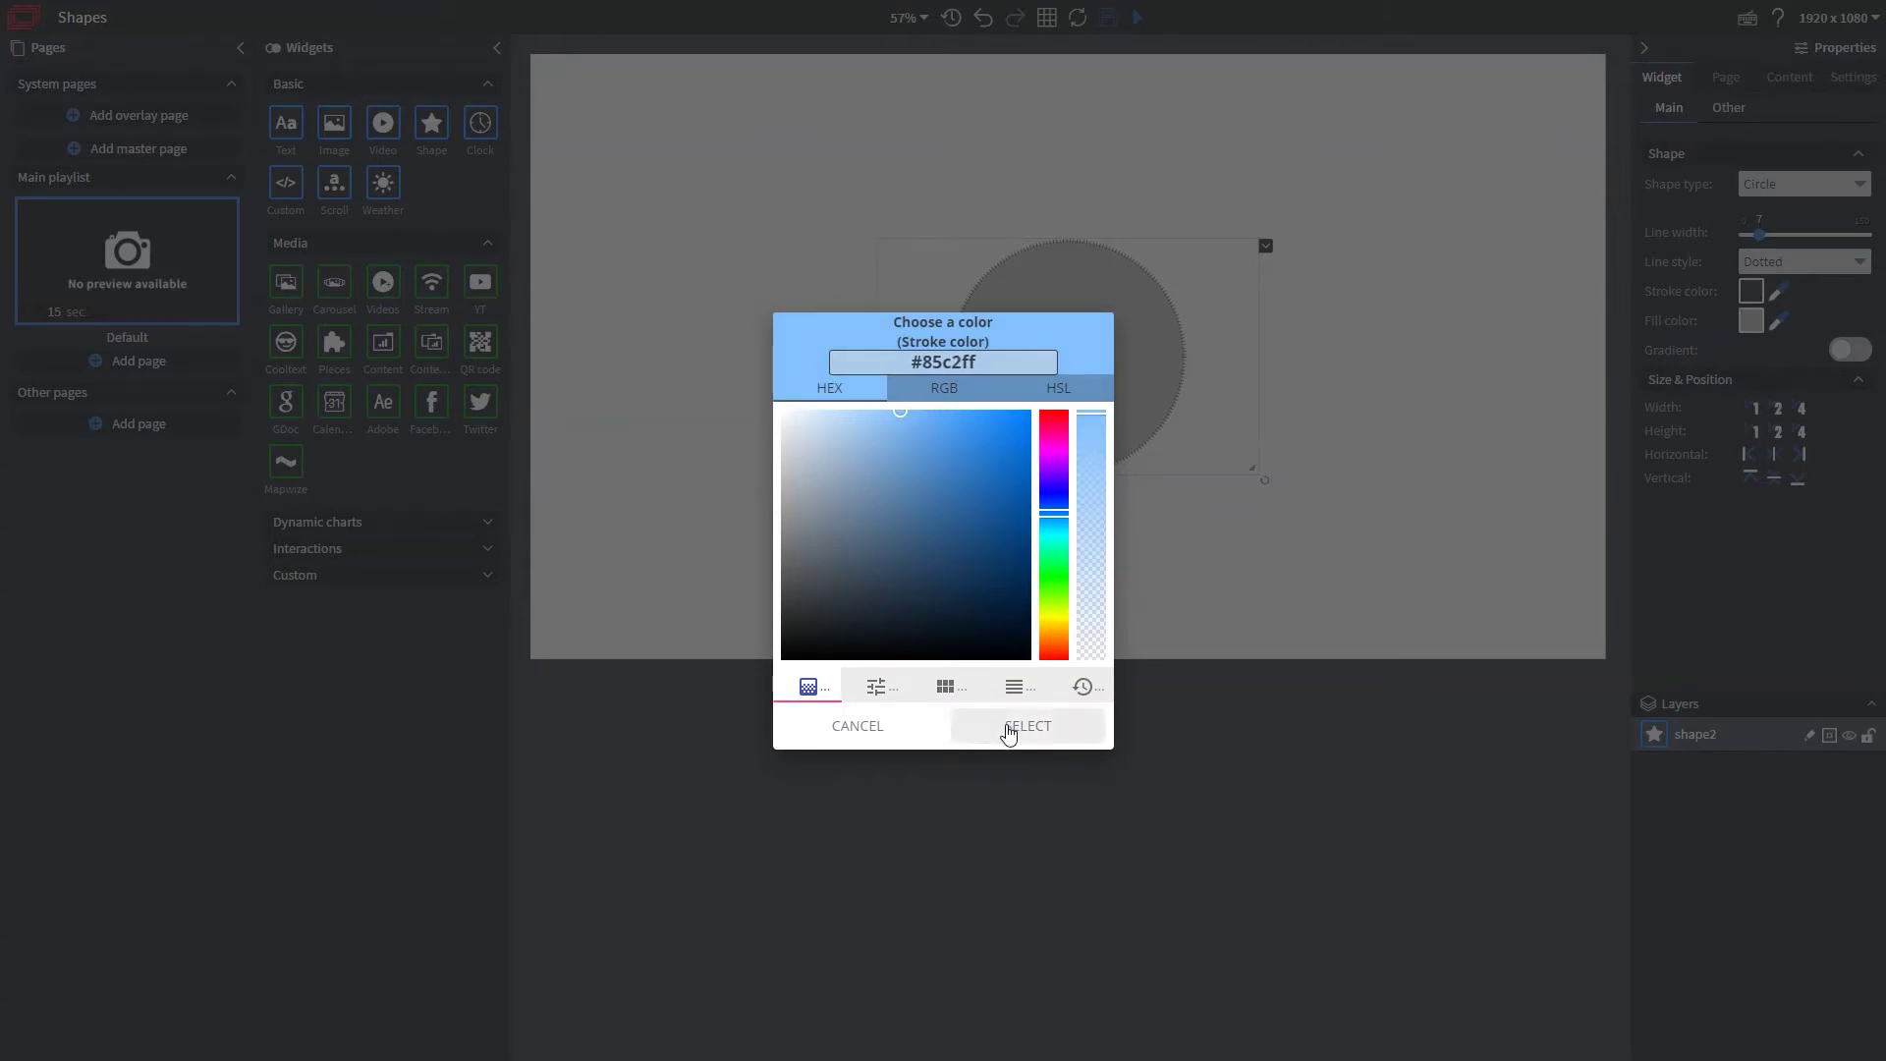
click(1007, 729)
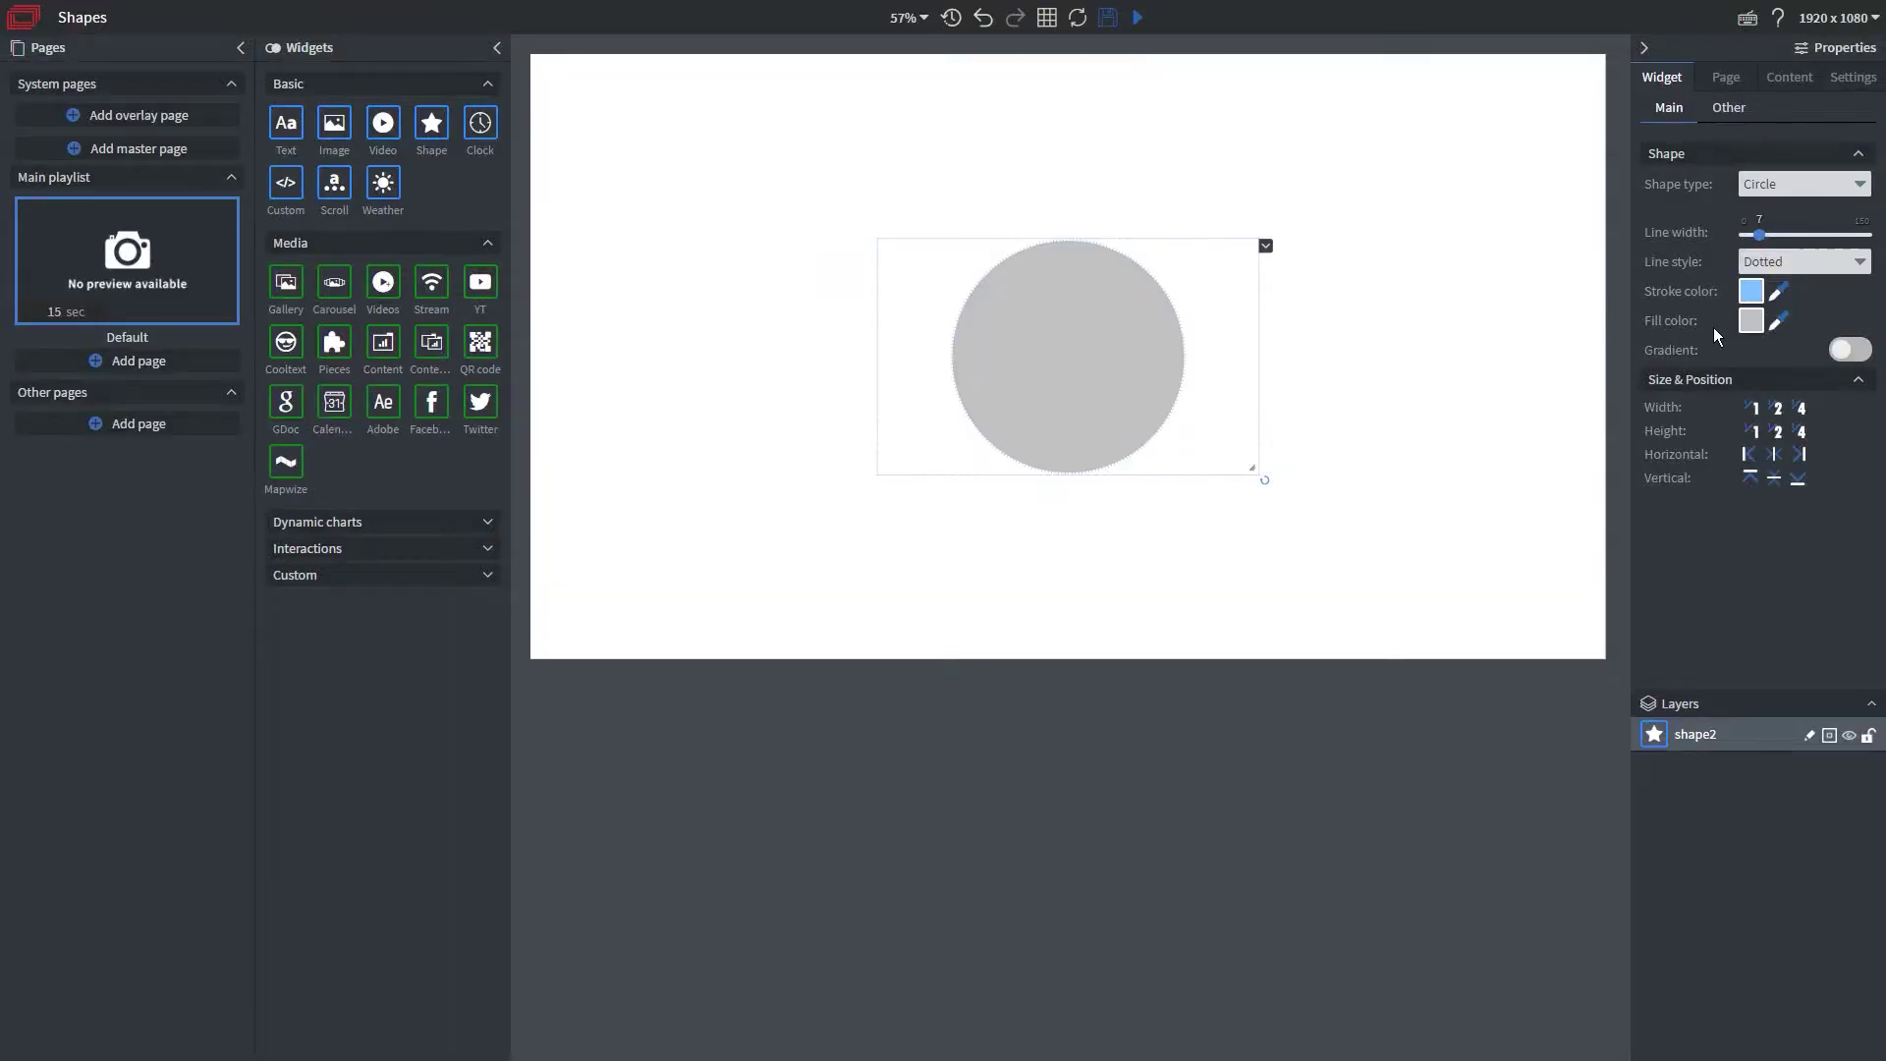
Make the circle's gray fill semi-transparent at 0.43 alpha and enable a gradient with its direction set to 120.
click(1751, 322)
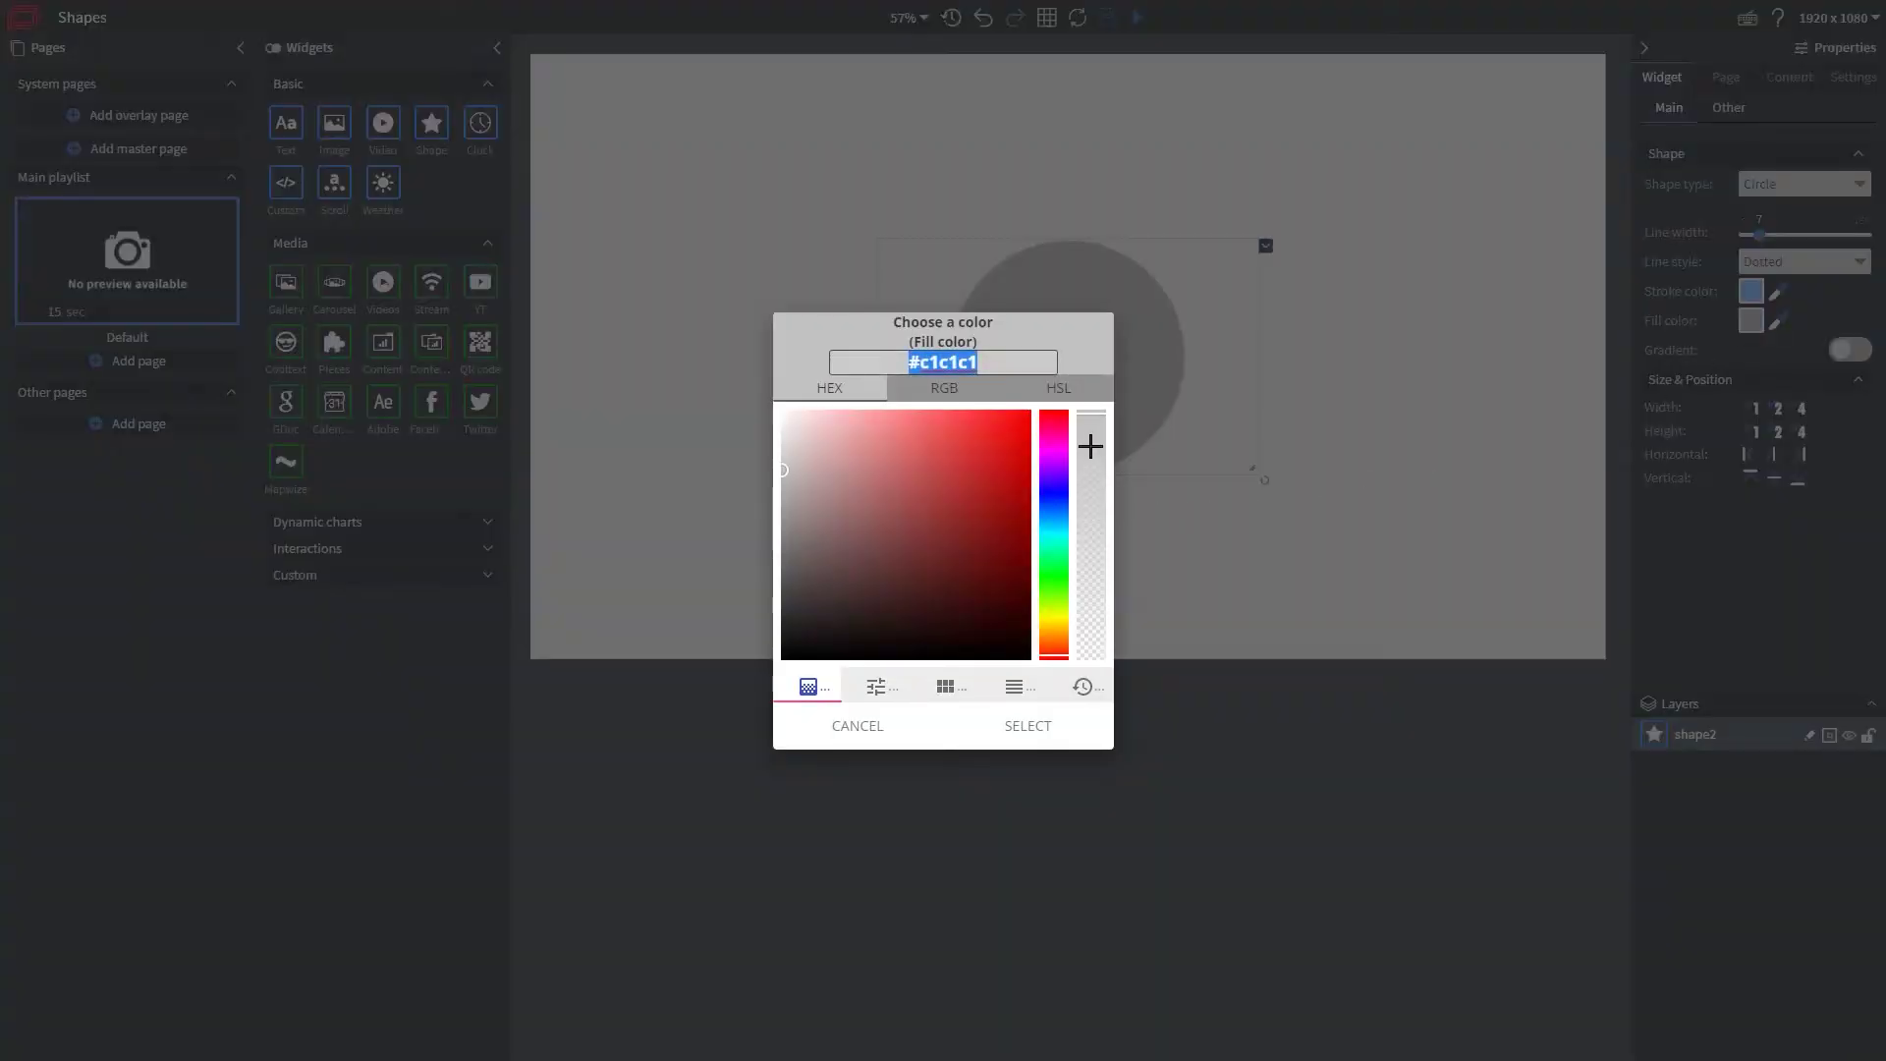
drag(1091, 447, 1090, 552)
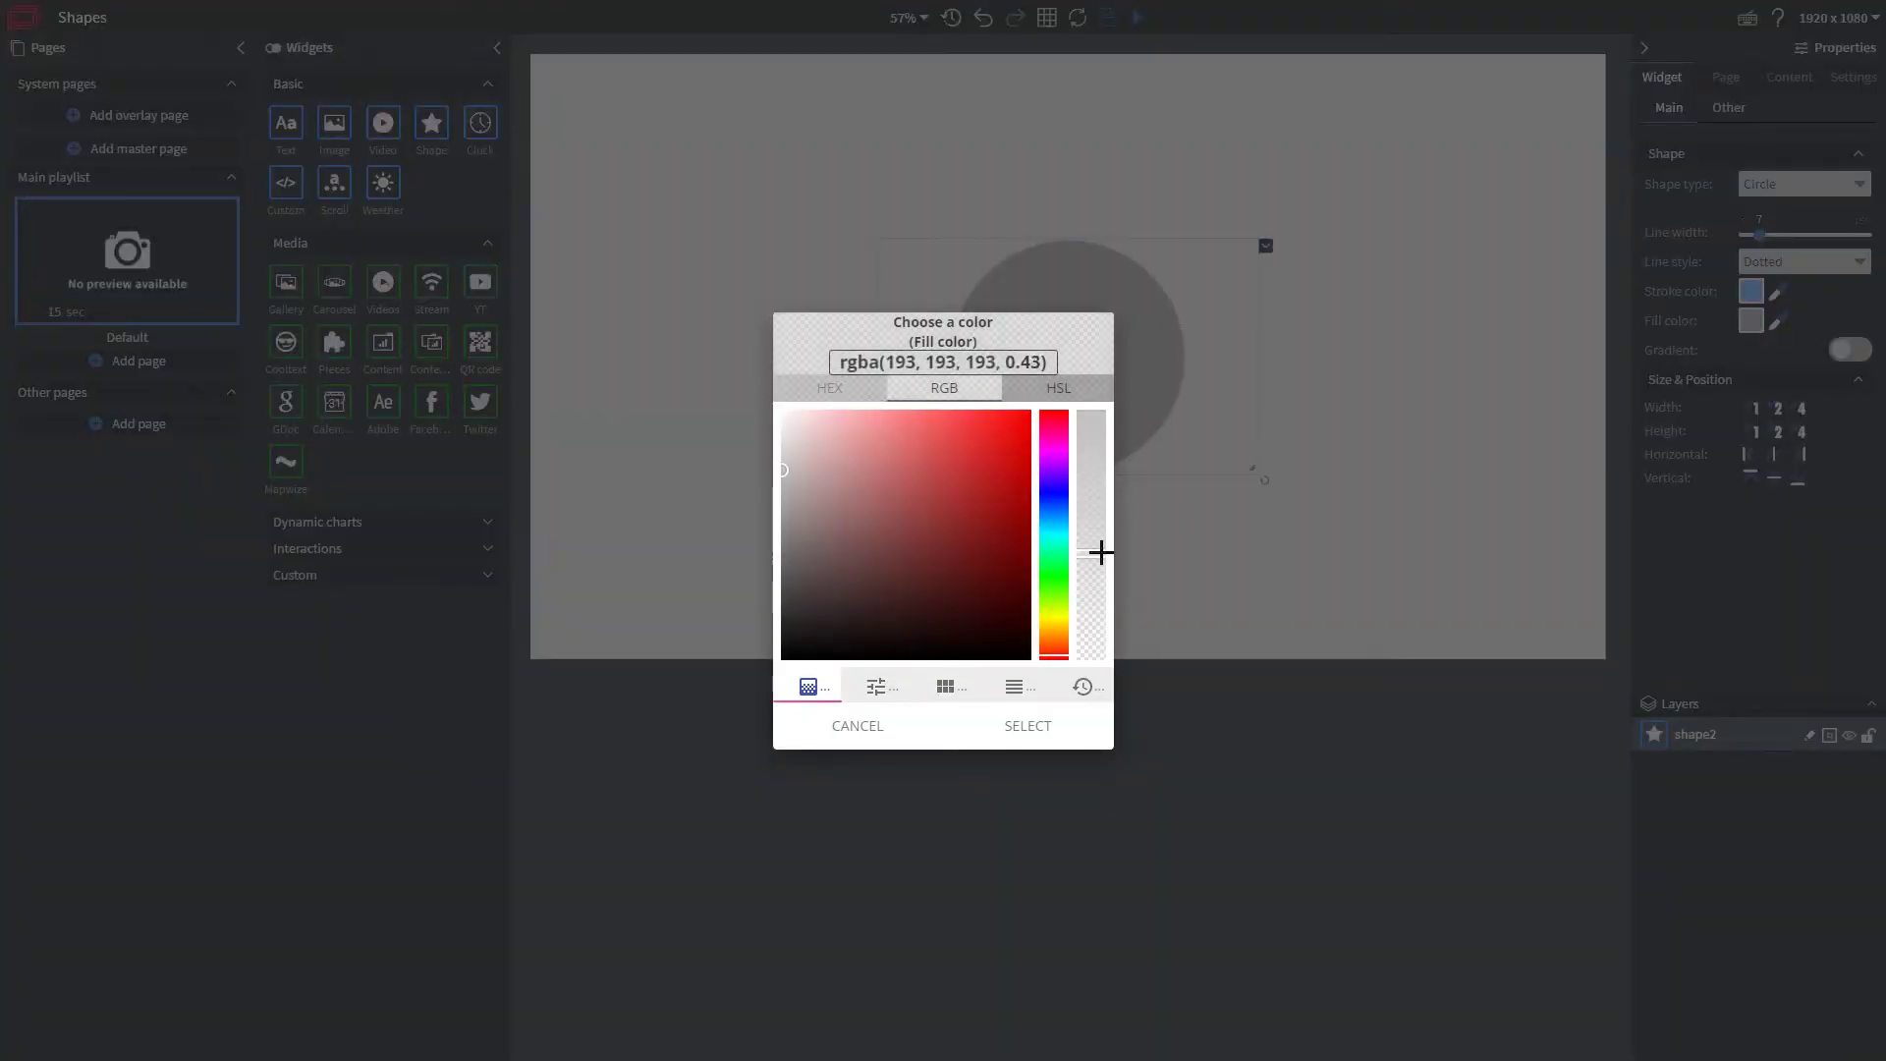
click(1044, 742)
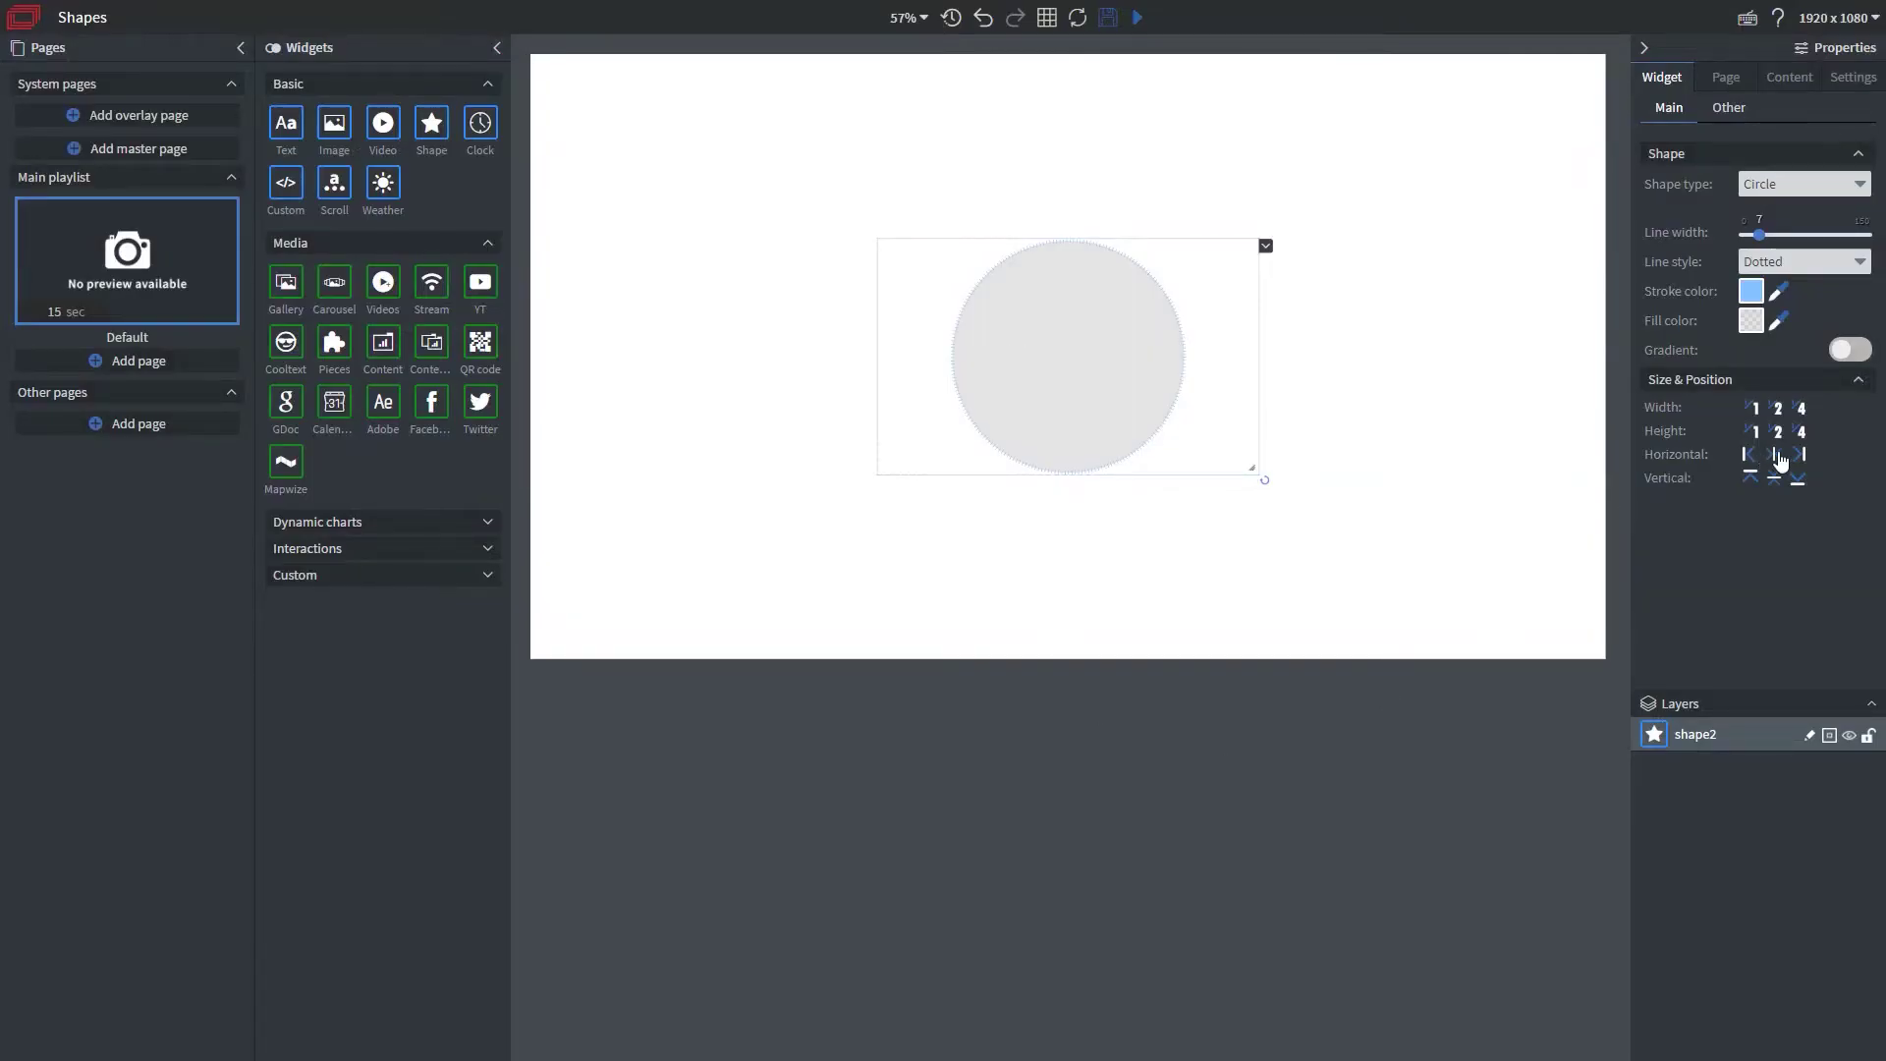
click(1850, 350)
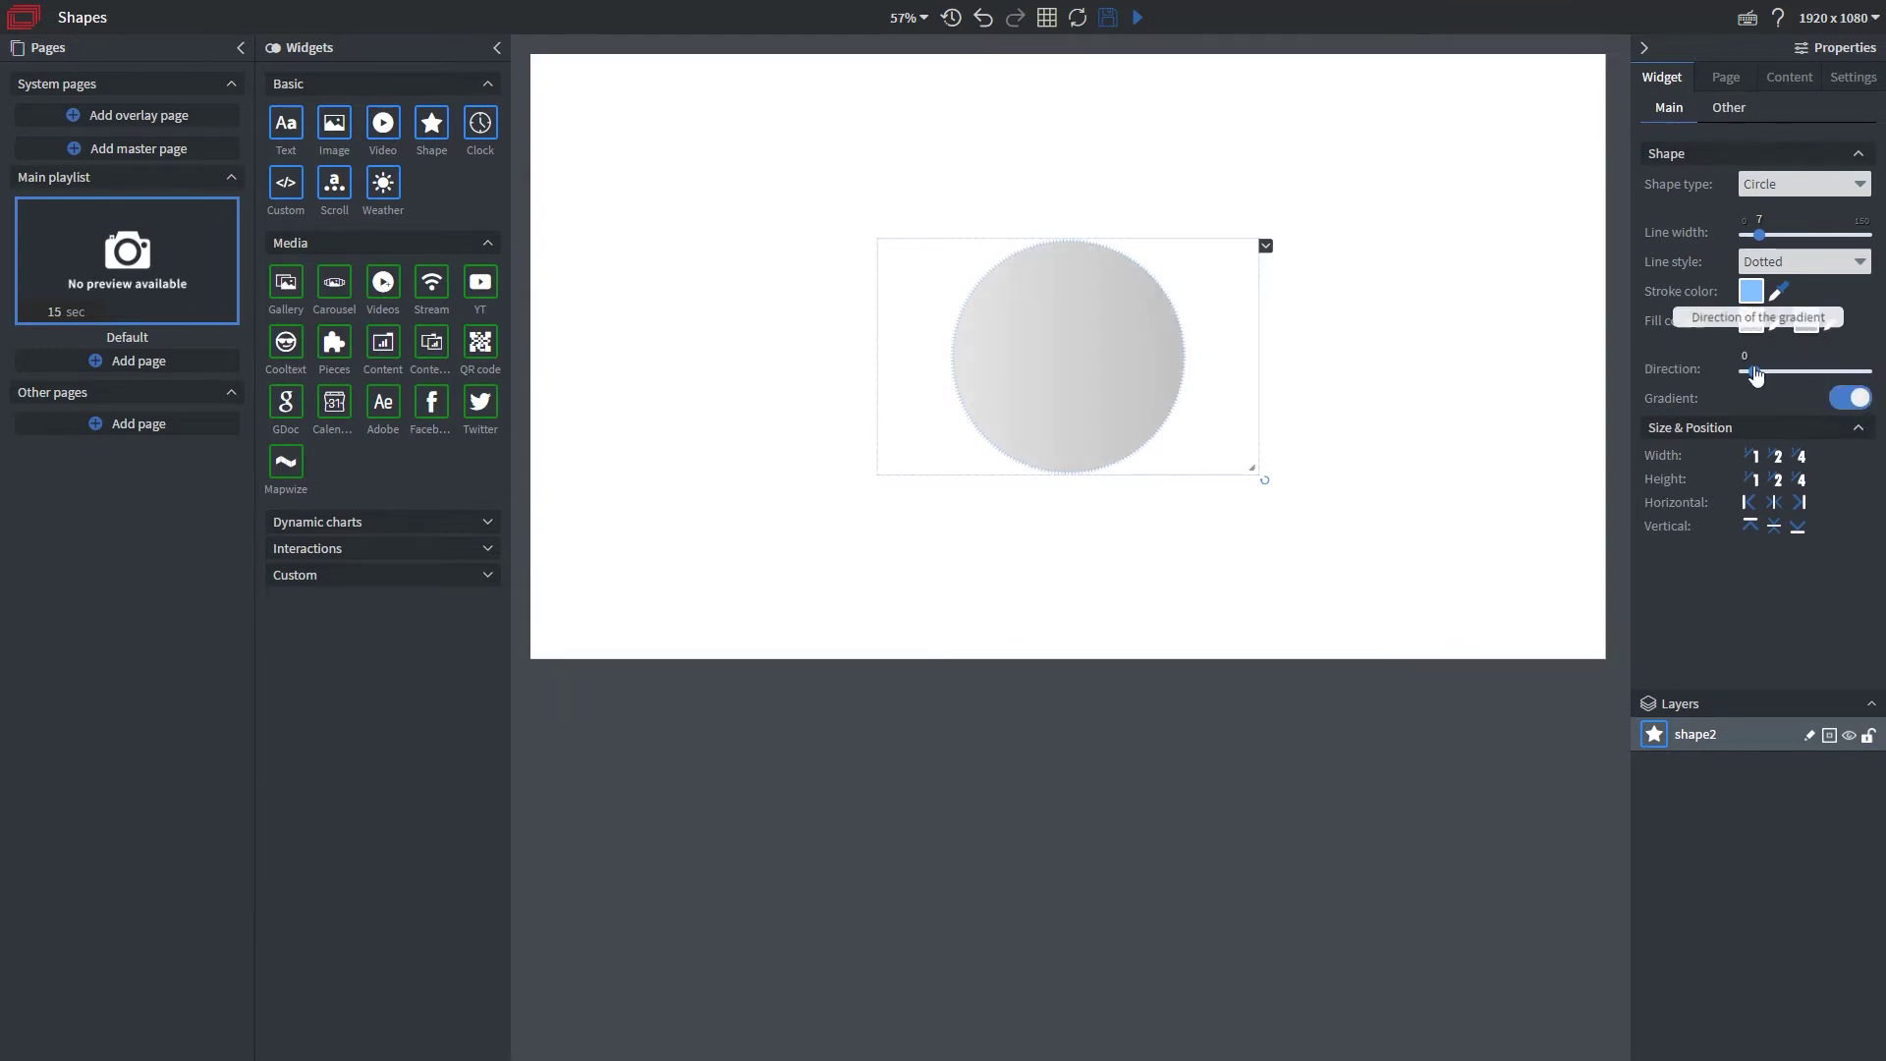
drag(1756, 372, 1788, 374)
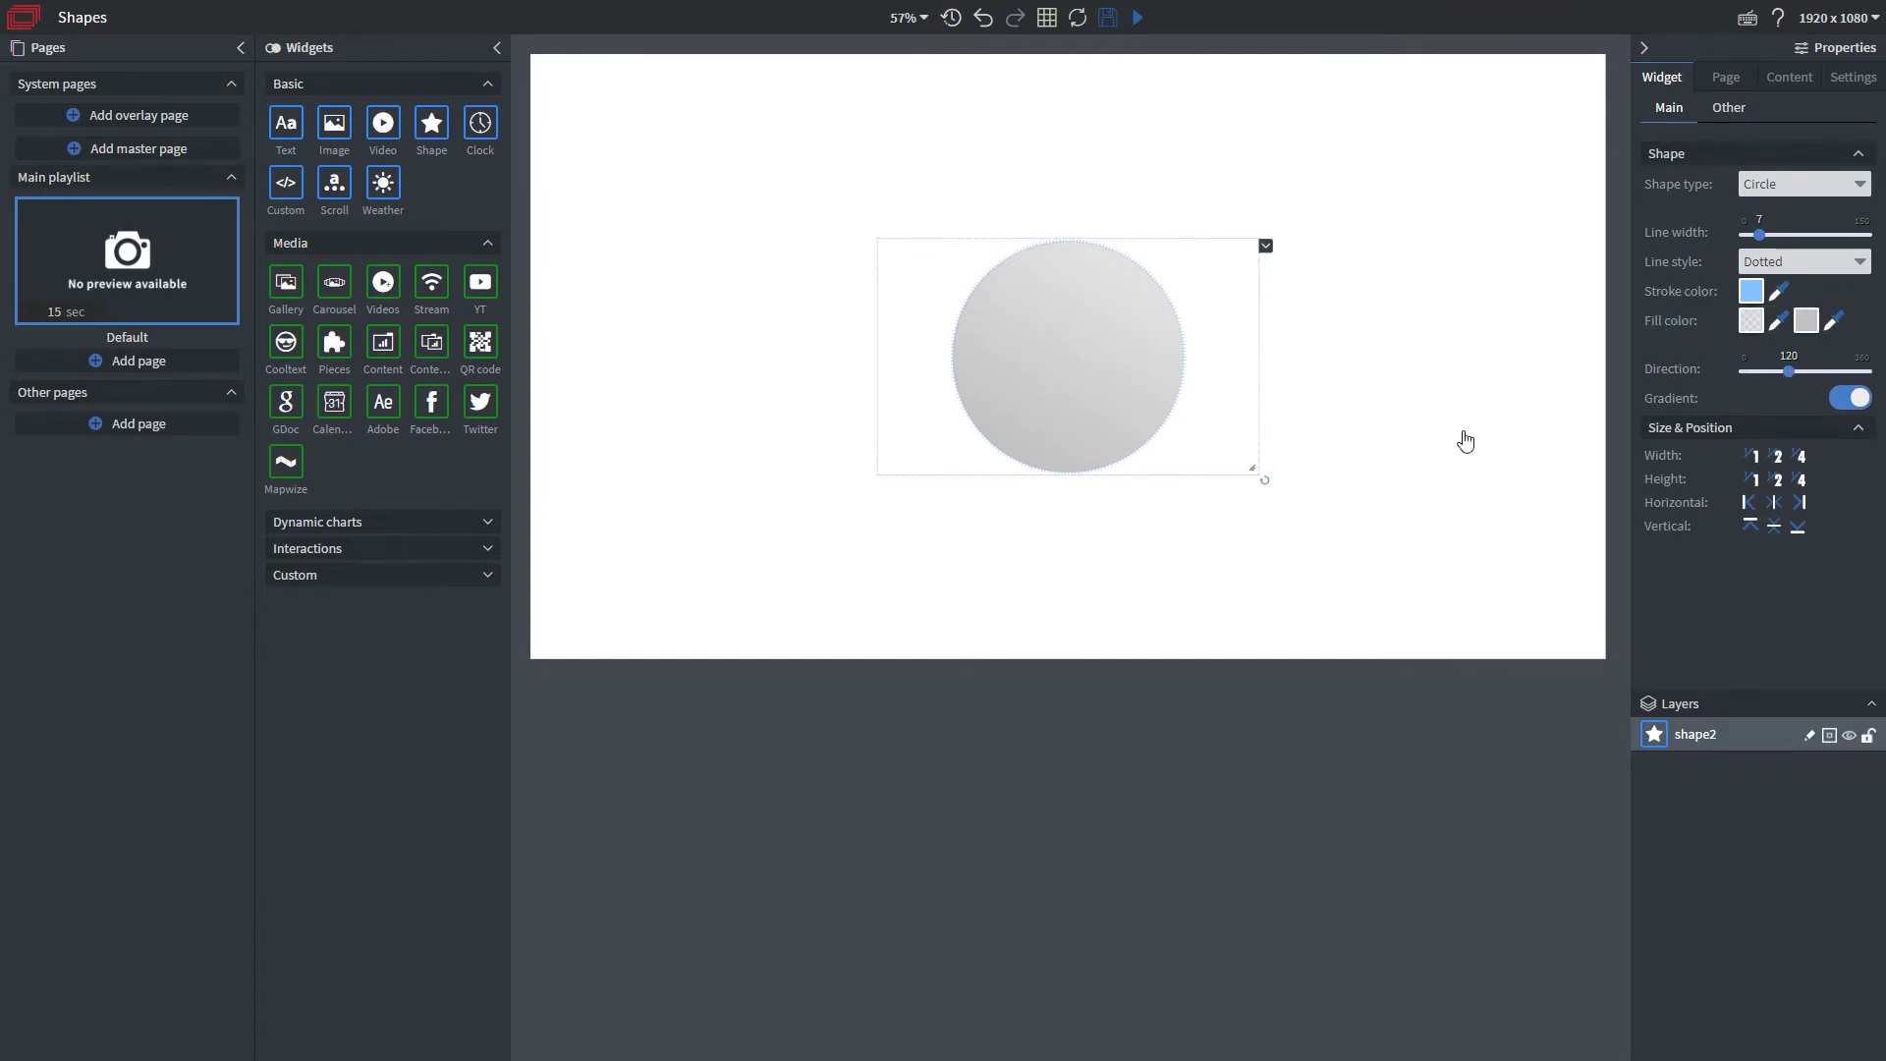
Use the Blue Texture.jpg image as the circle widget's background.
click(1736, 118)
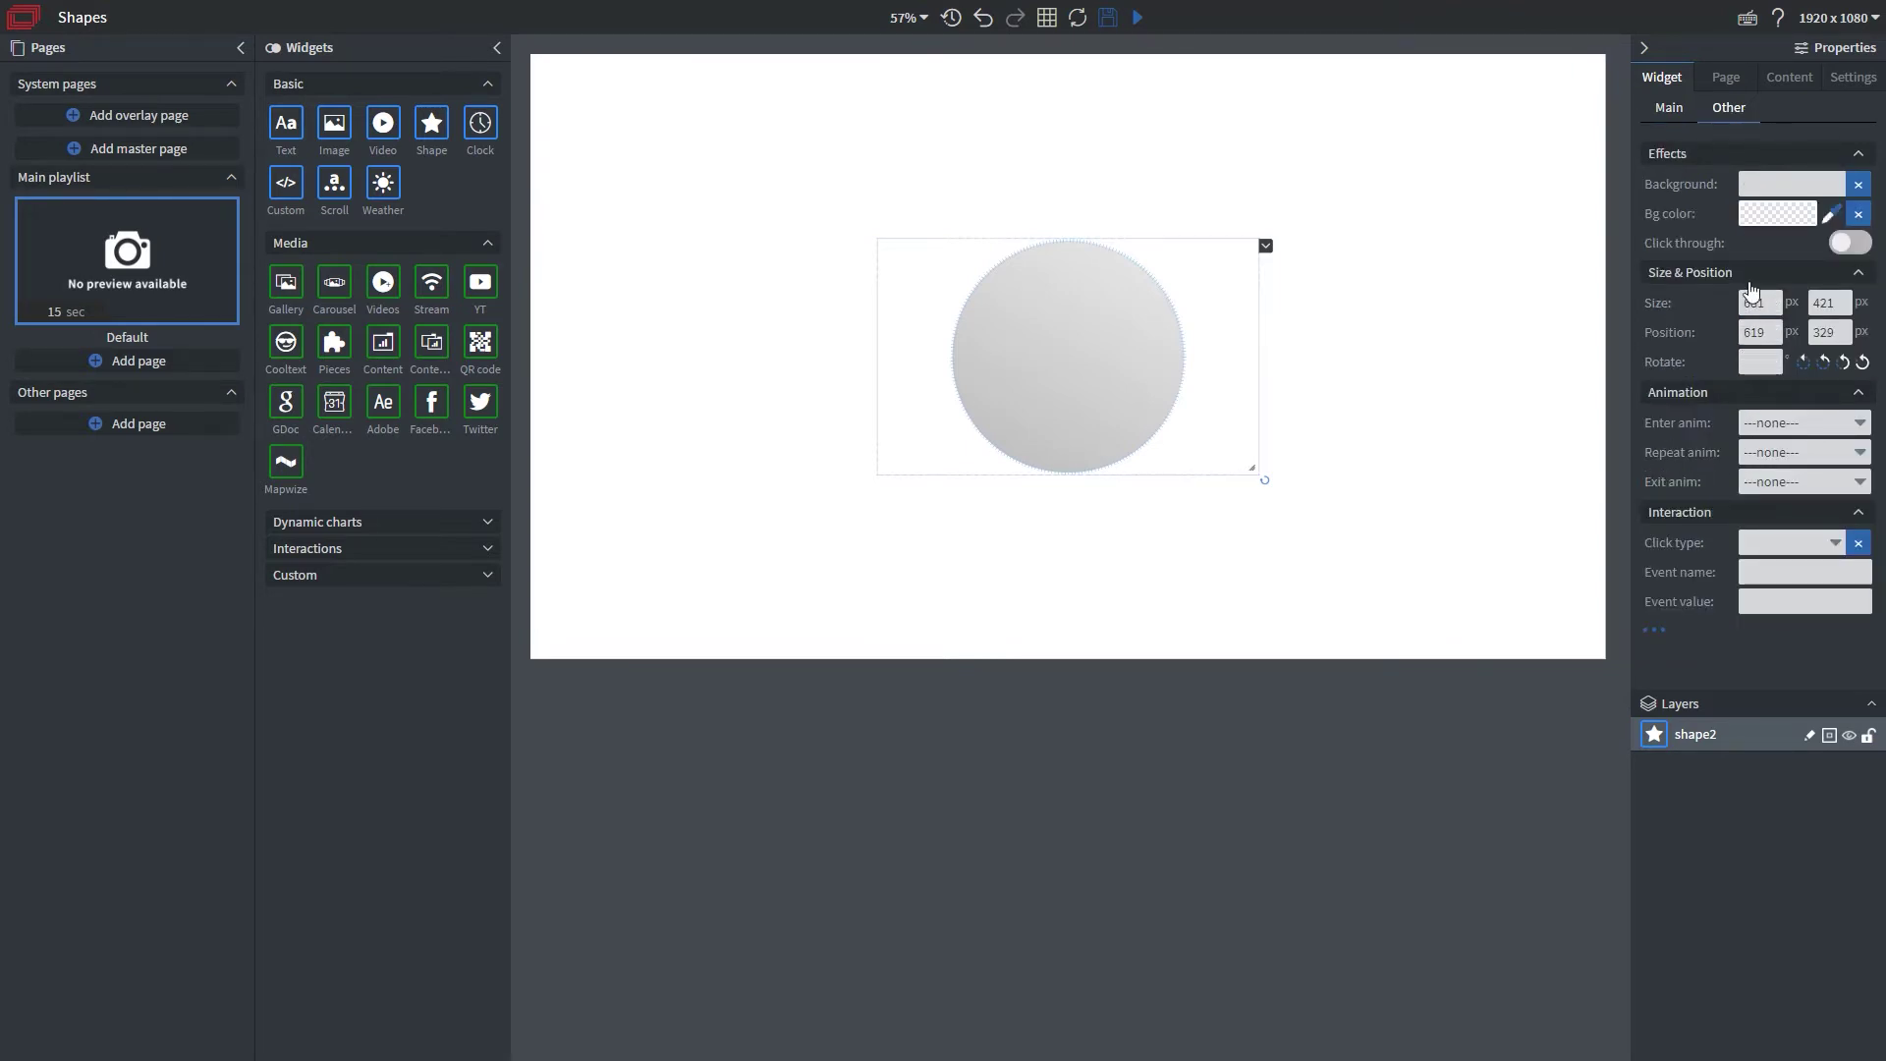
click(1783, 186)
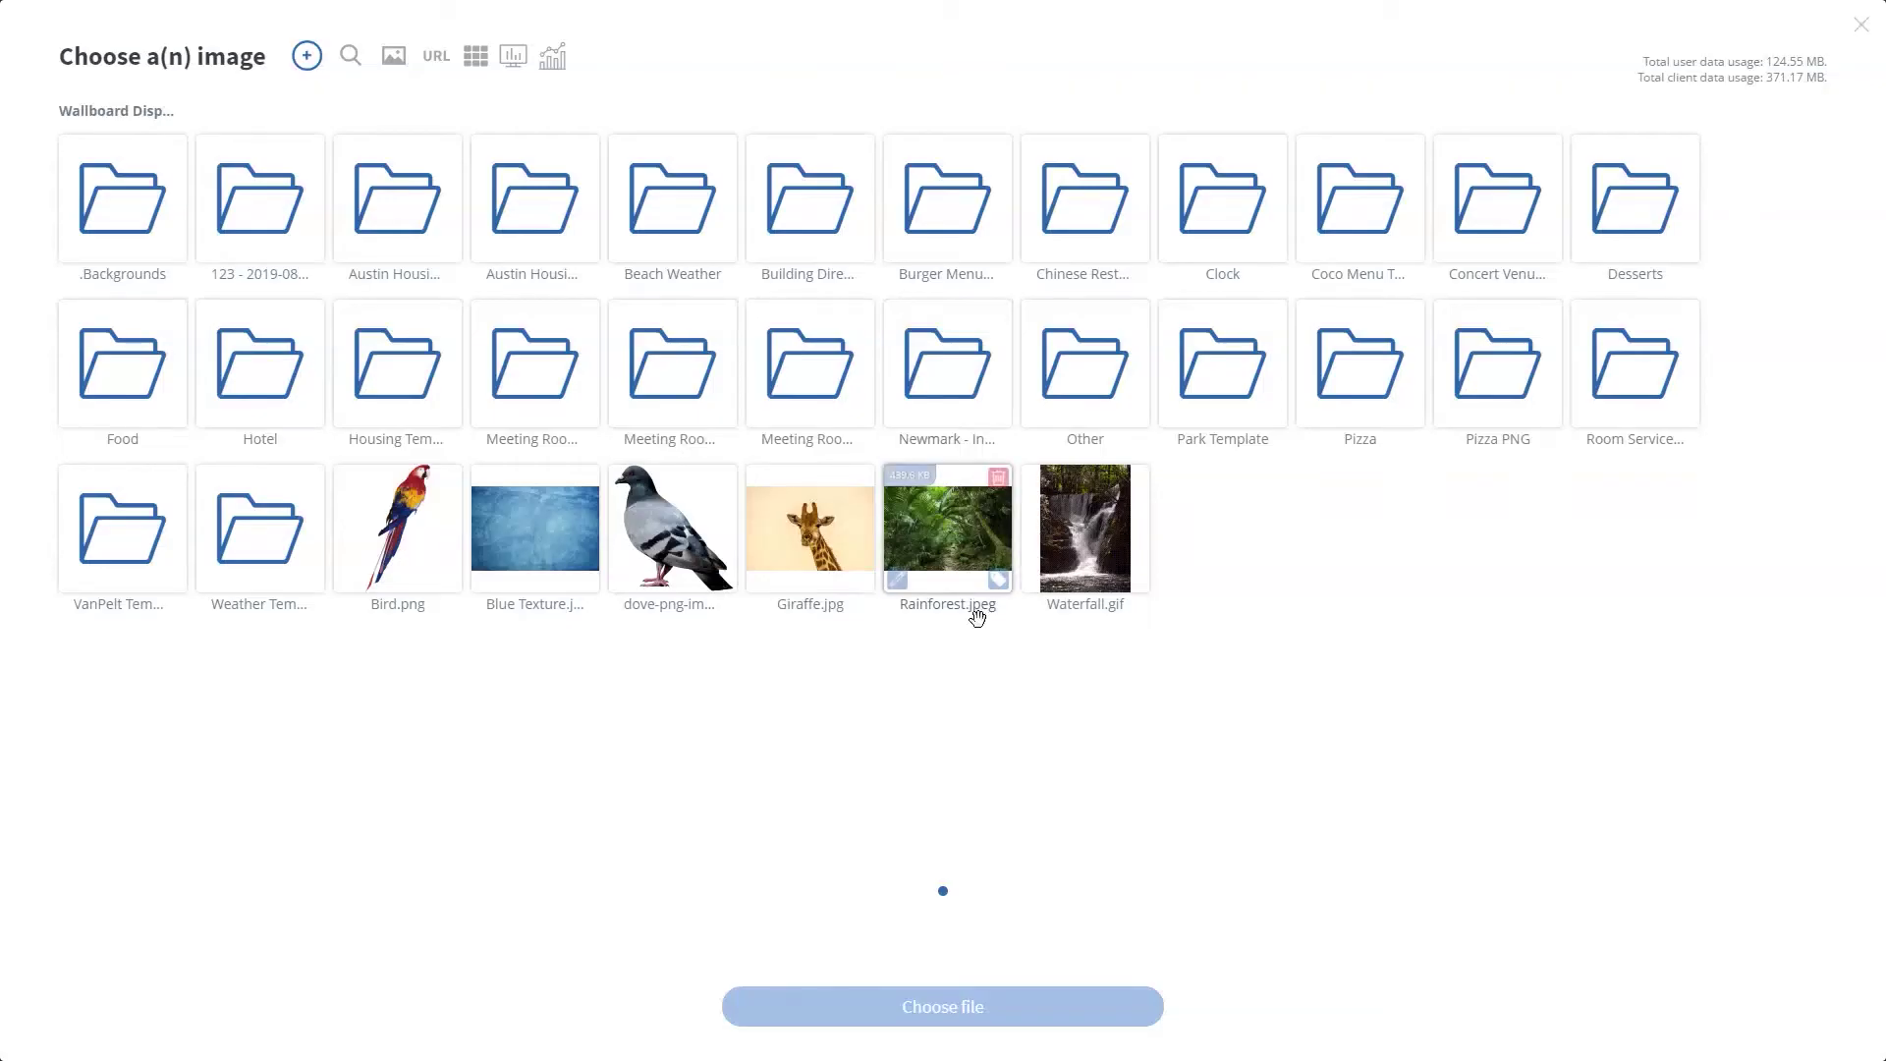
click(518, 527)
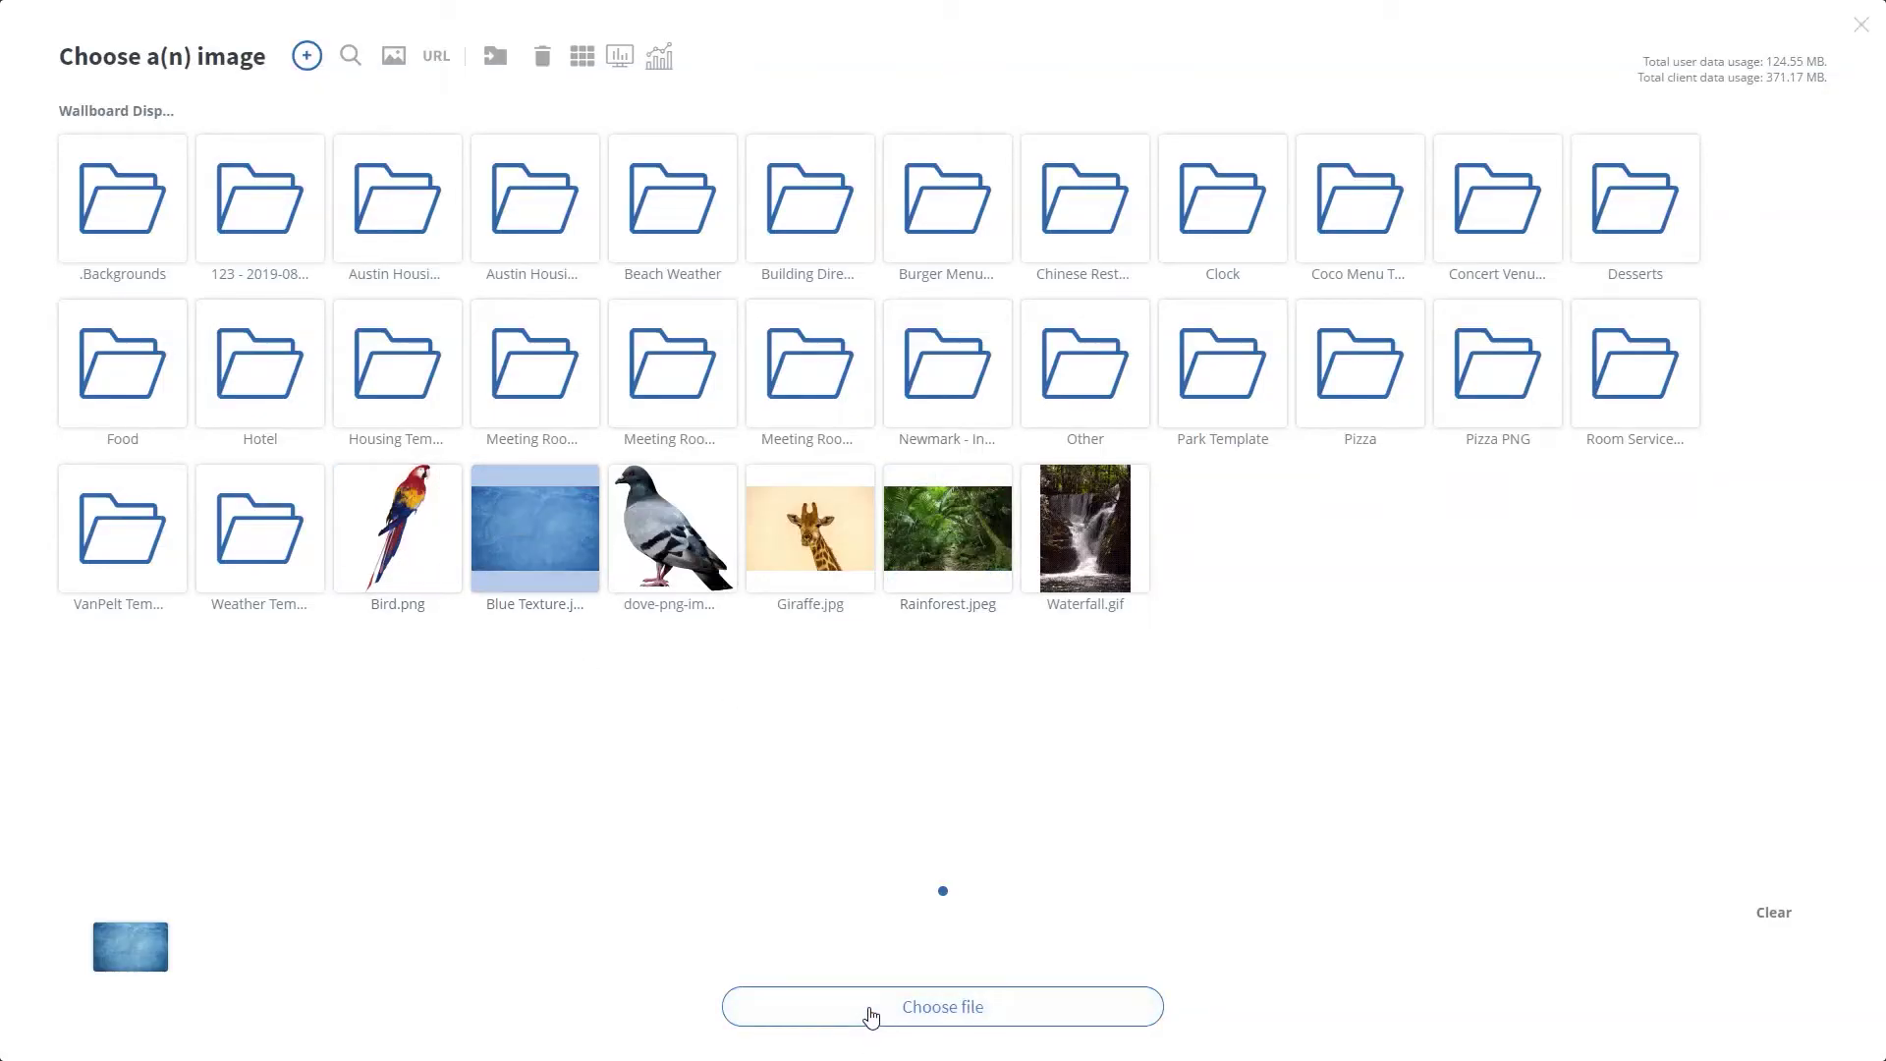
click(871, 1016)
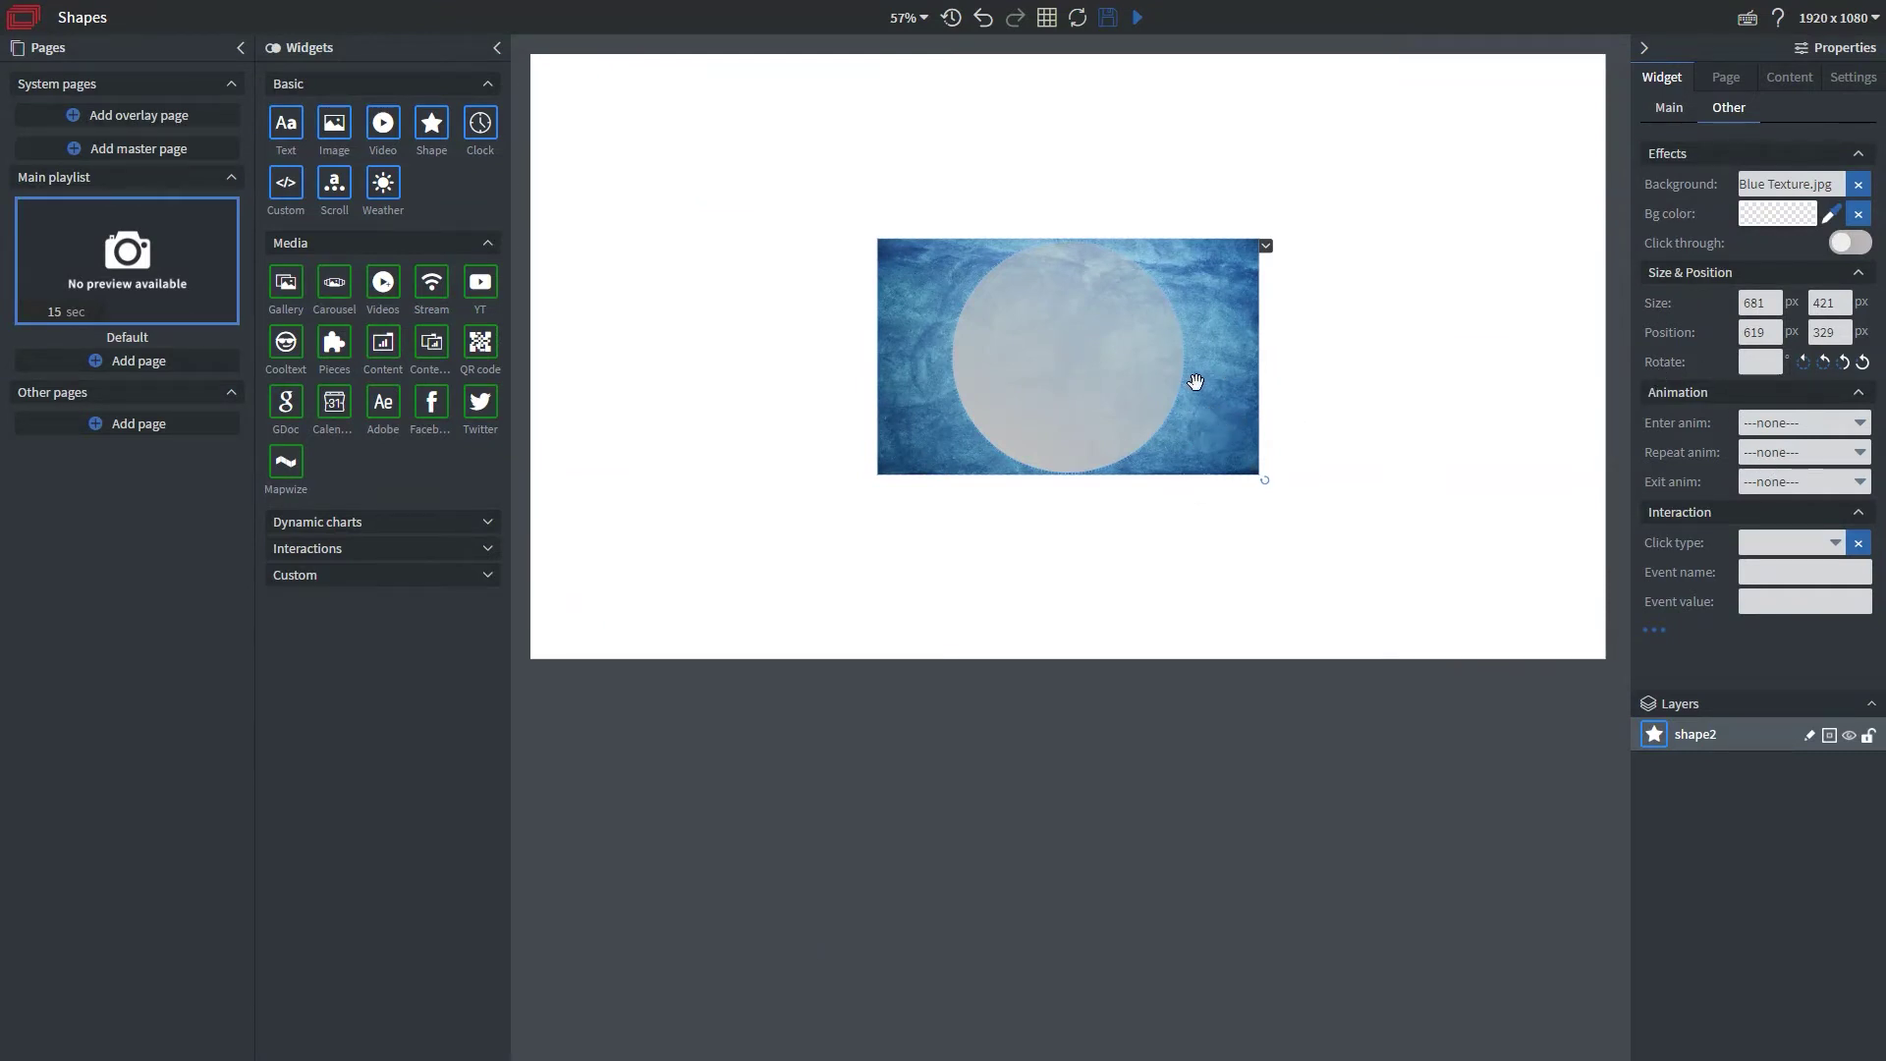
Give the circle widget a fadeIn enter animation and a pulse repeat animation.
click(1763, 436)
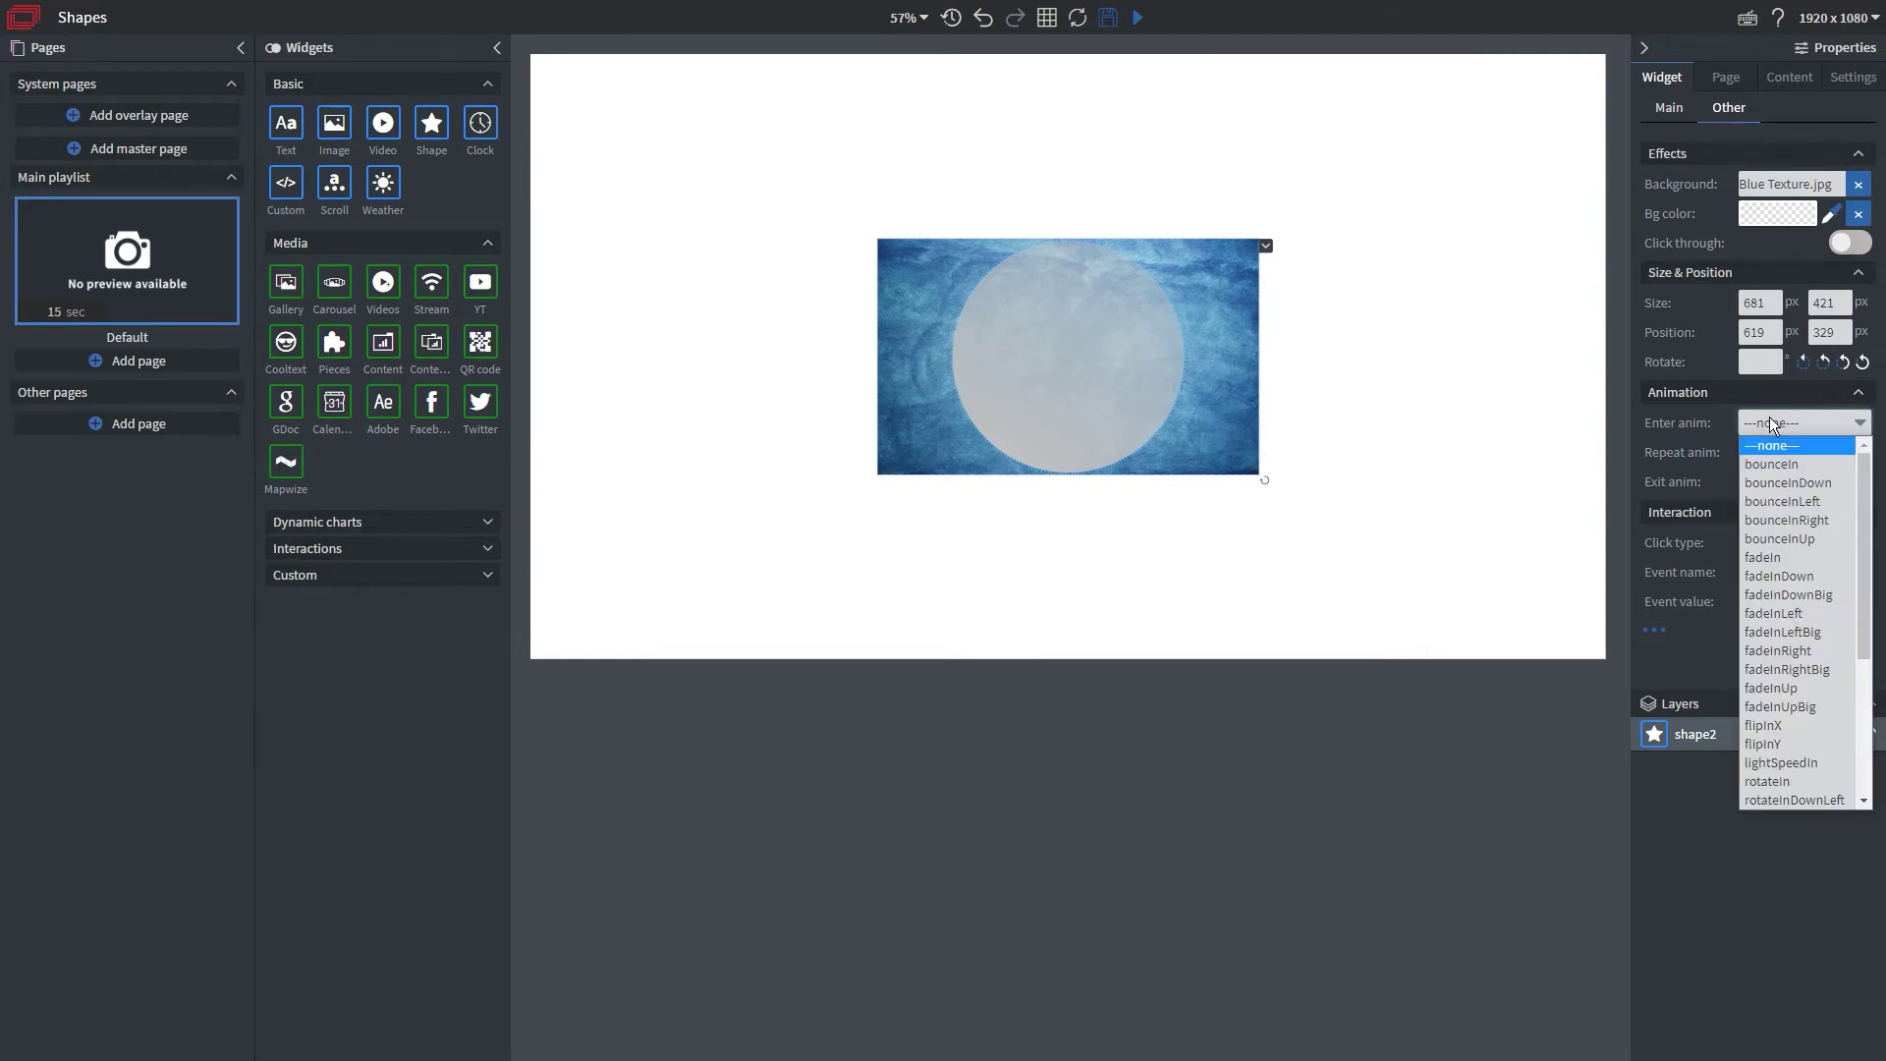
click(1783, 562)
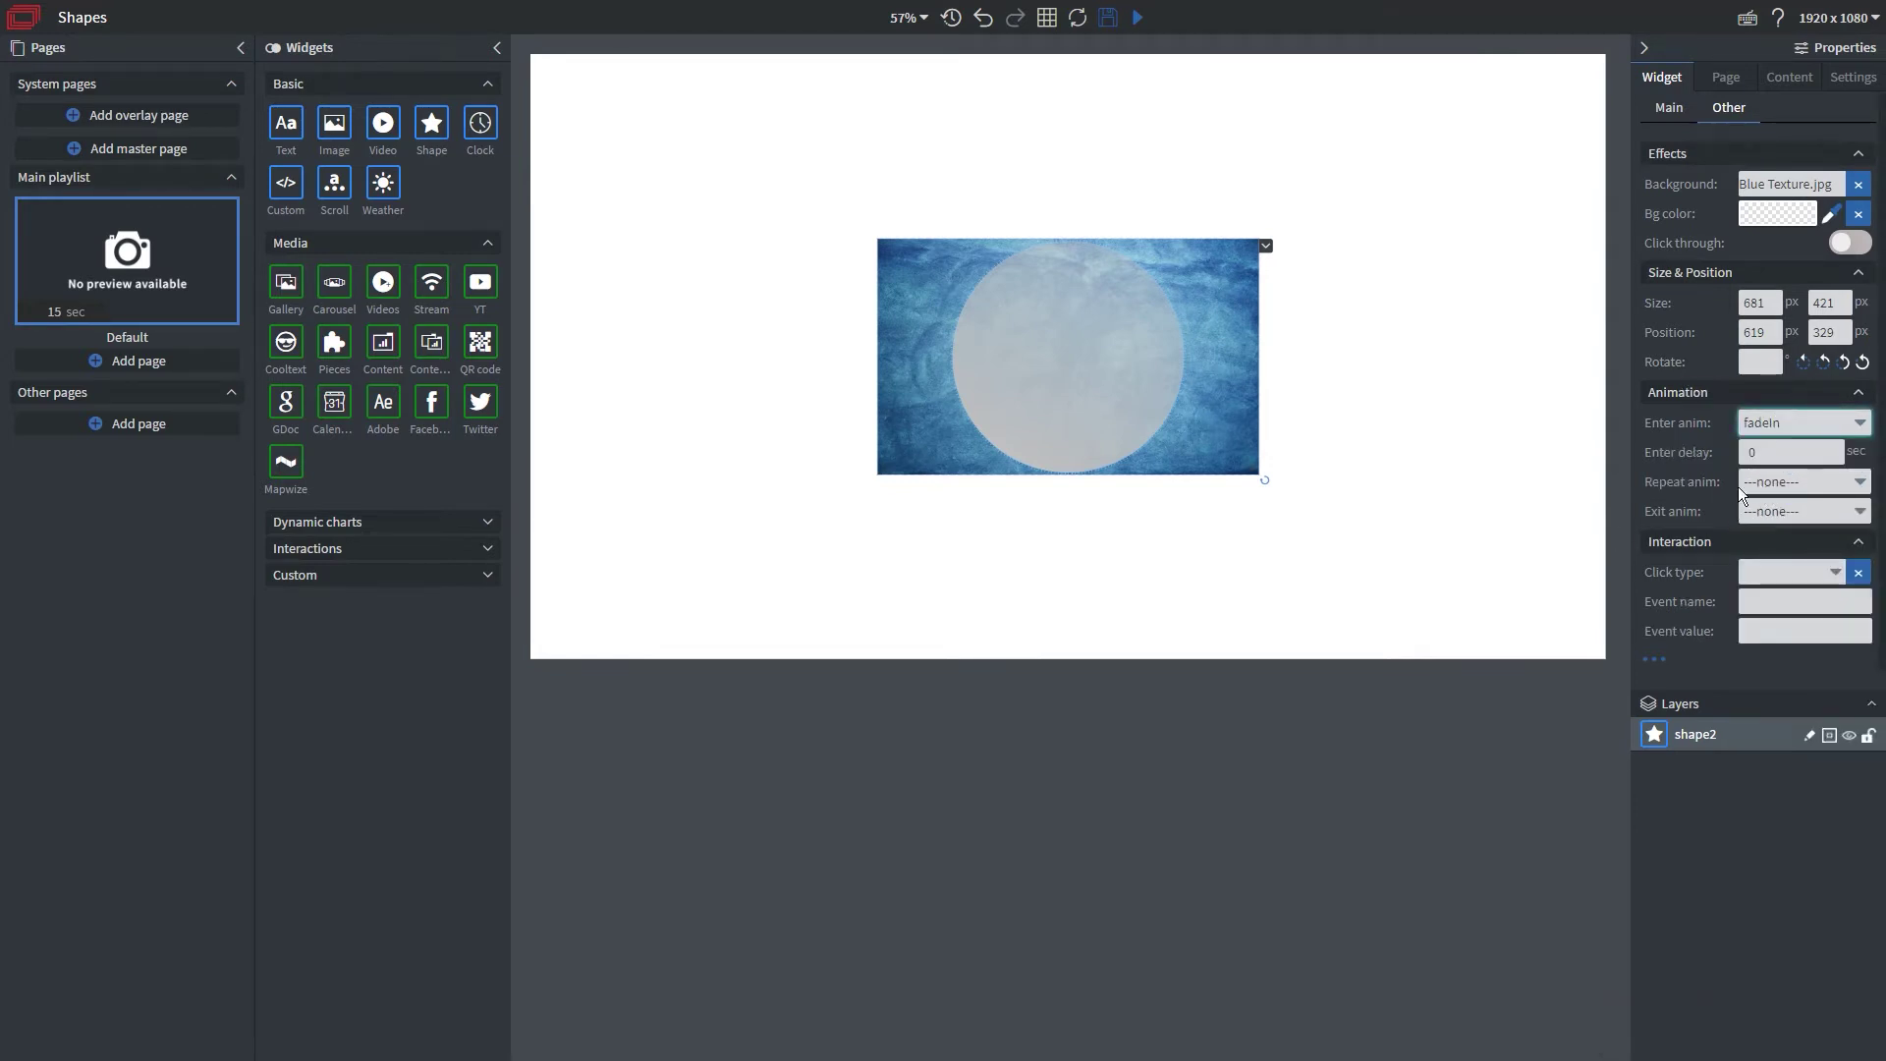
click(1765, 485)
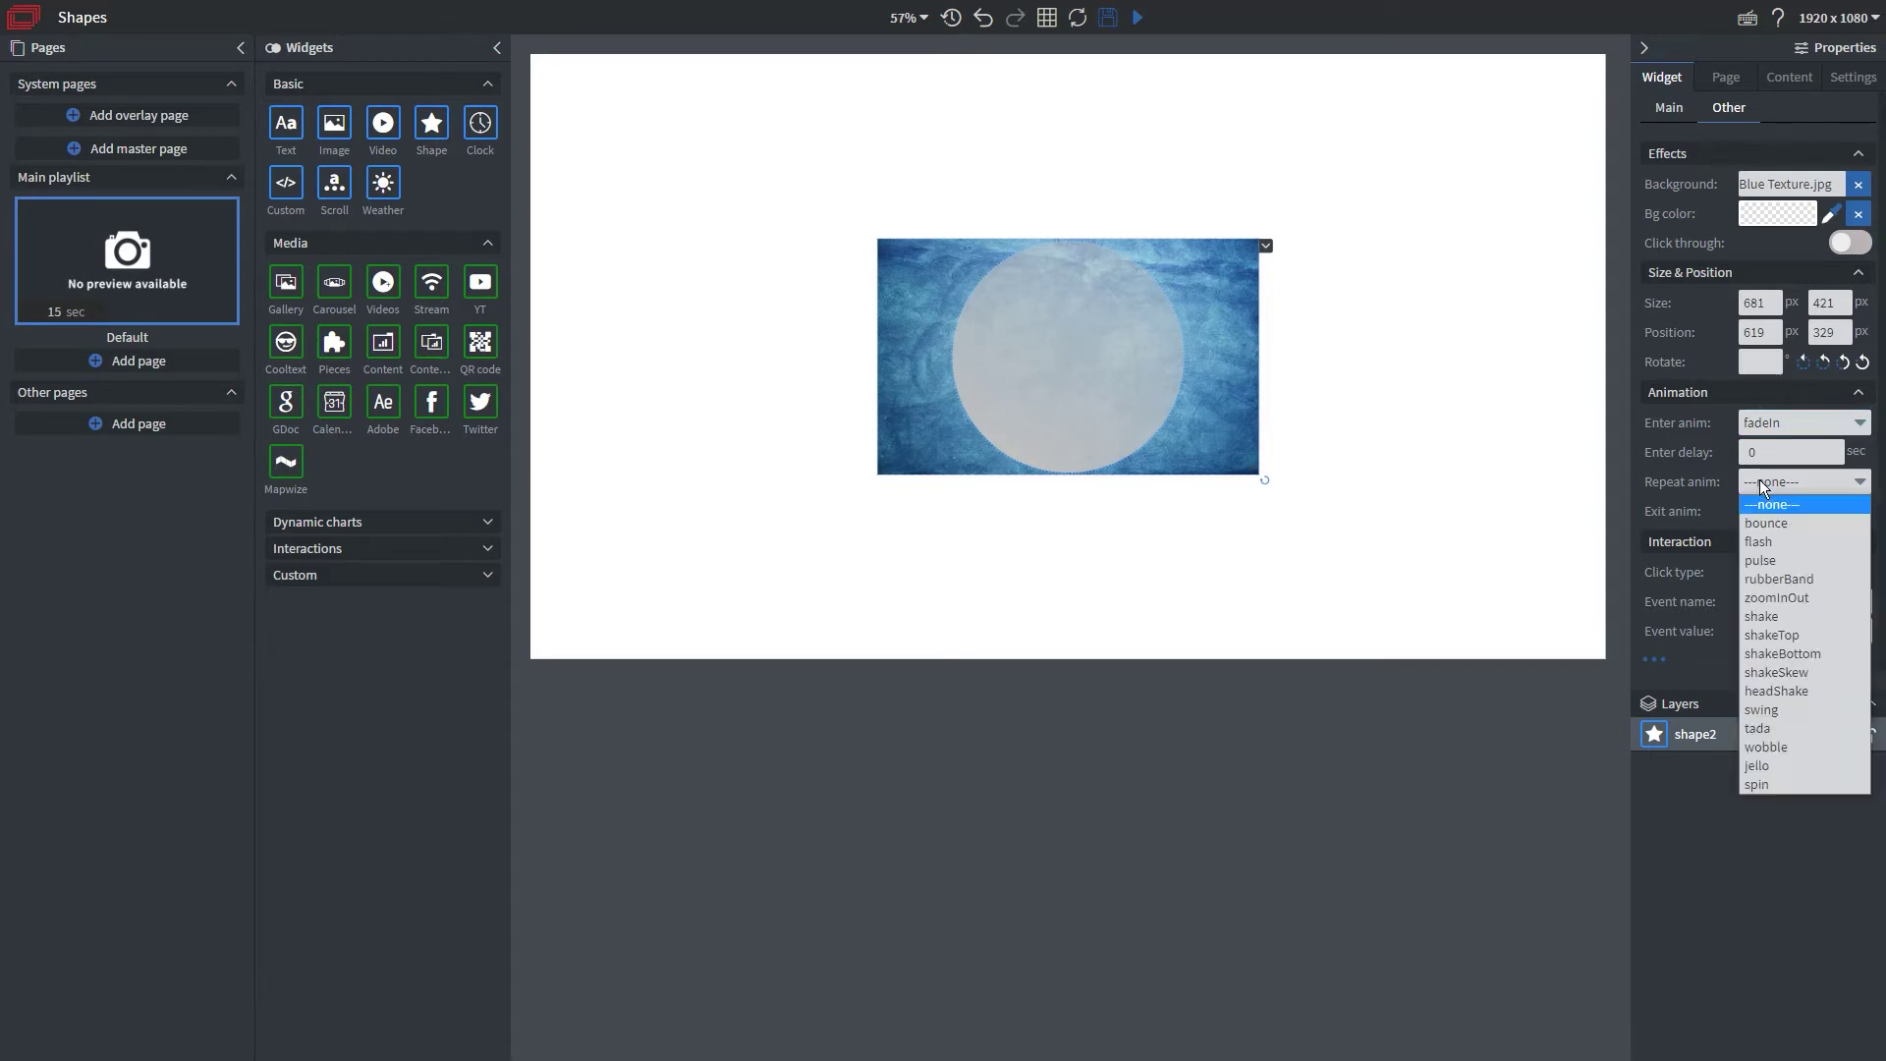
click(1771, 561)
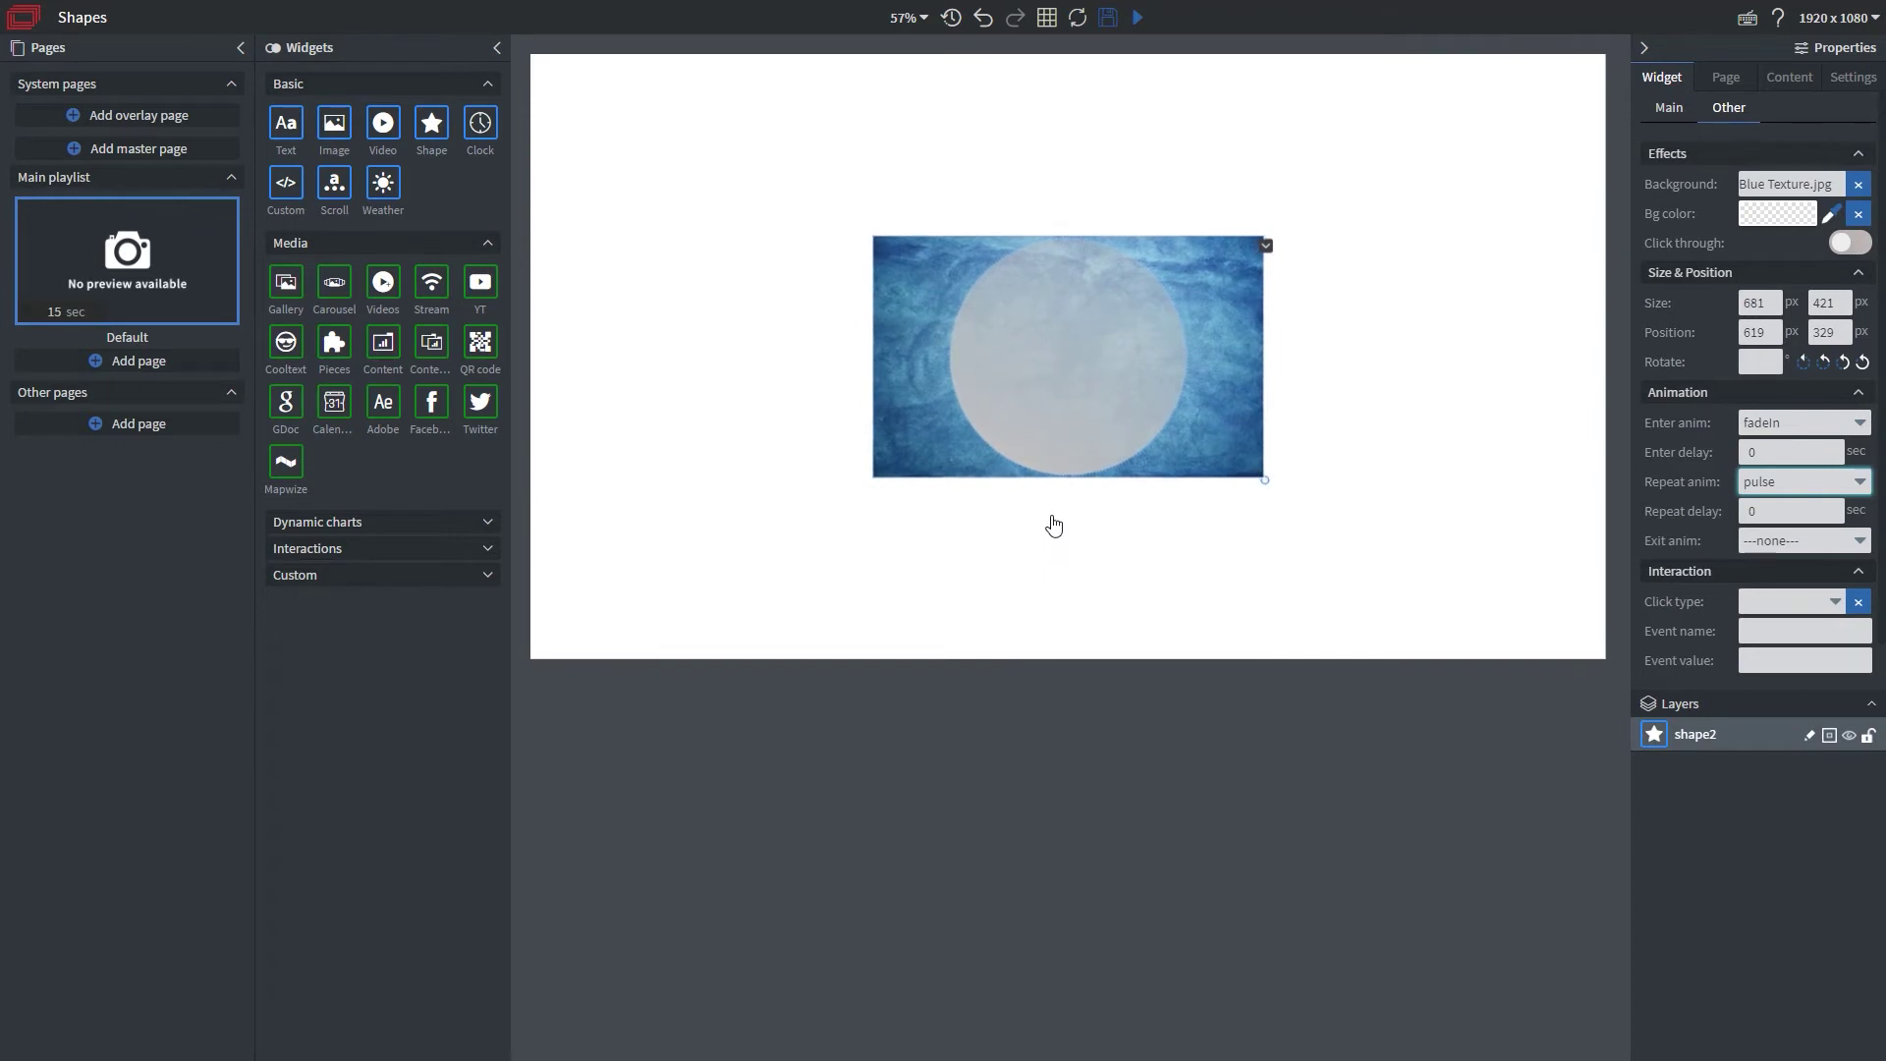
Reveal the additional widget properties and set all margins of the circle widget to 38 px.
scroll(1741, 552, down, 1)
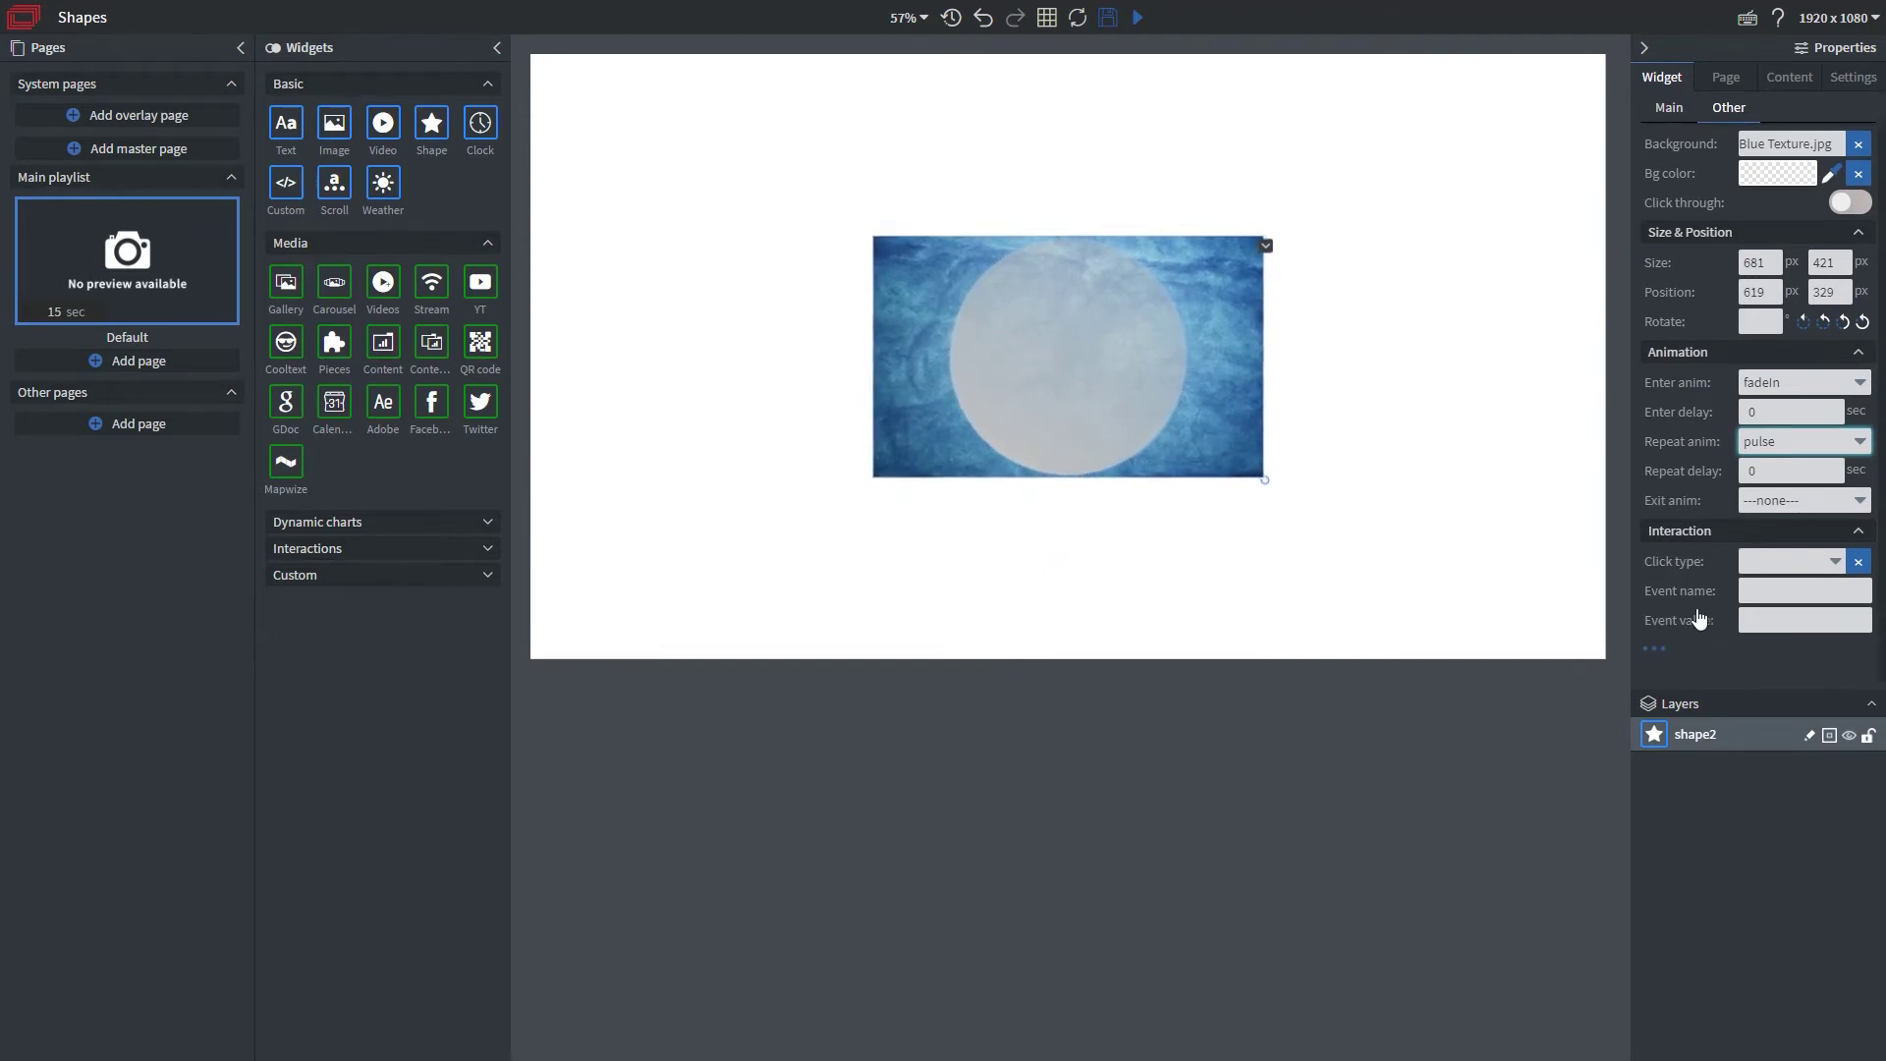
click(1651, 653)
scroll(1692, 622, down, 7)
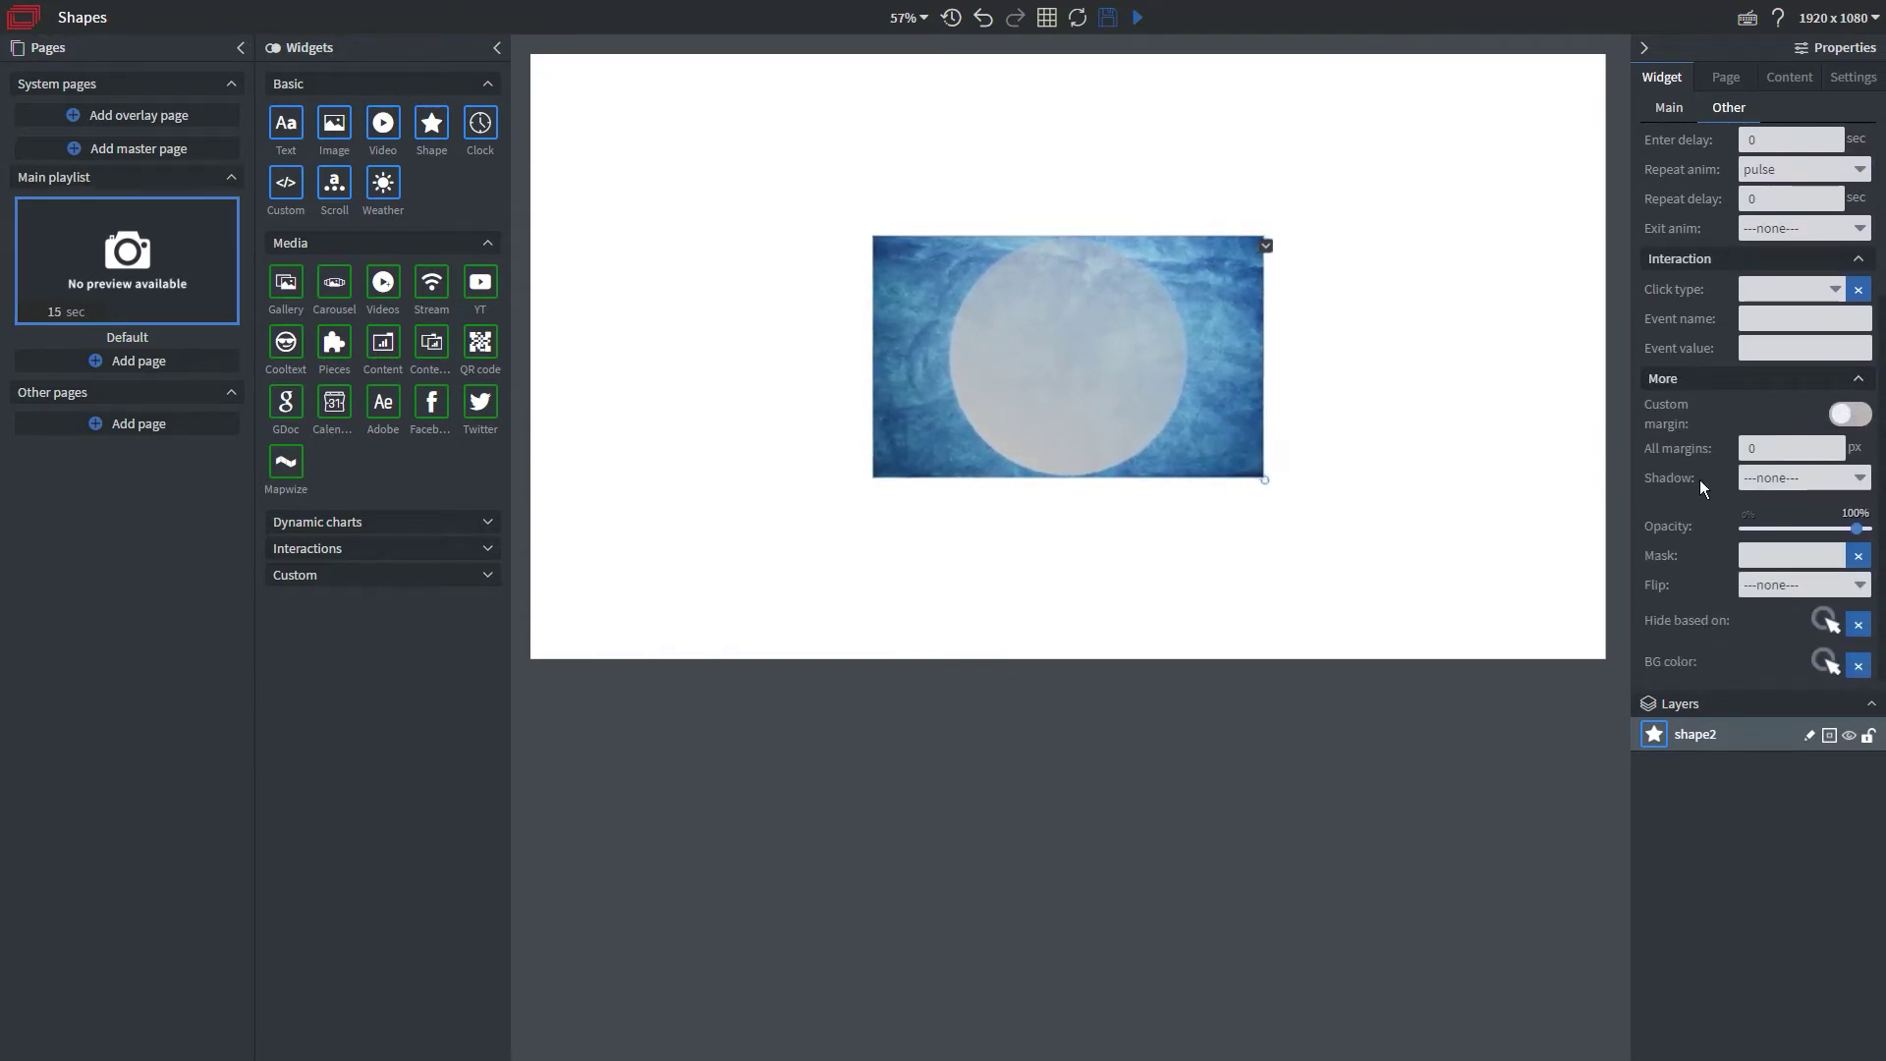
click(1837, 444)
click(1836, 444)
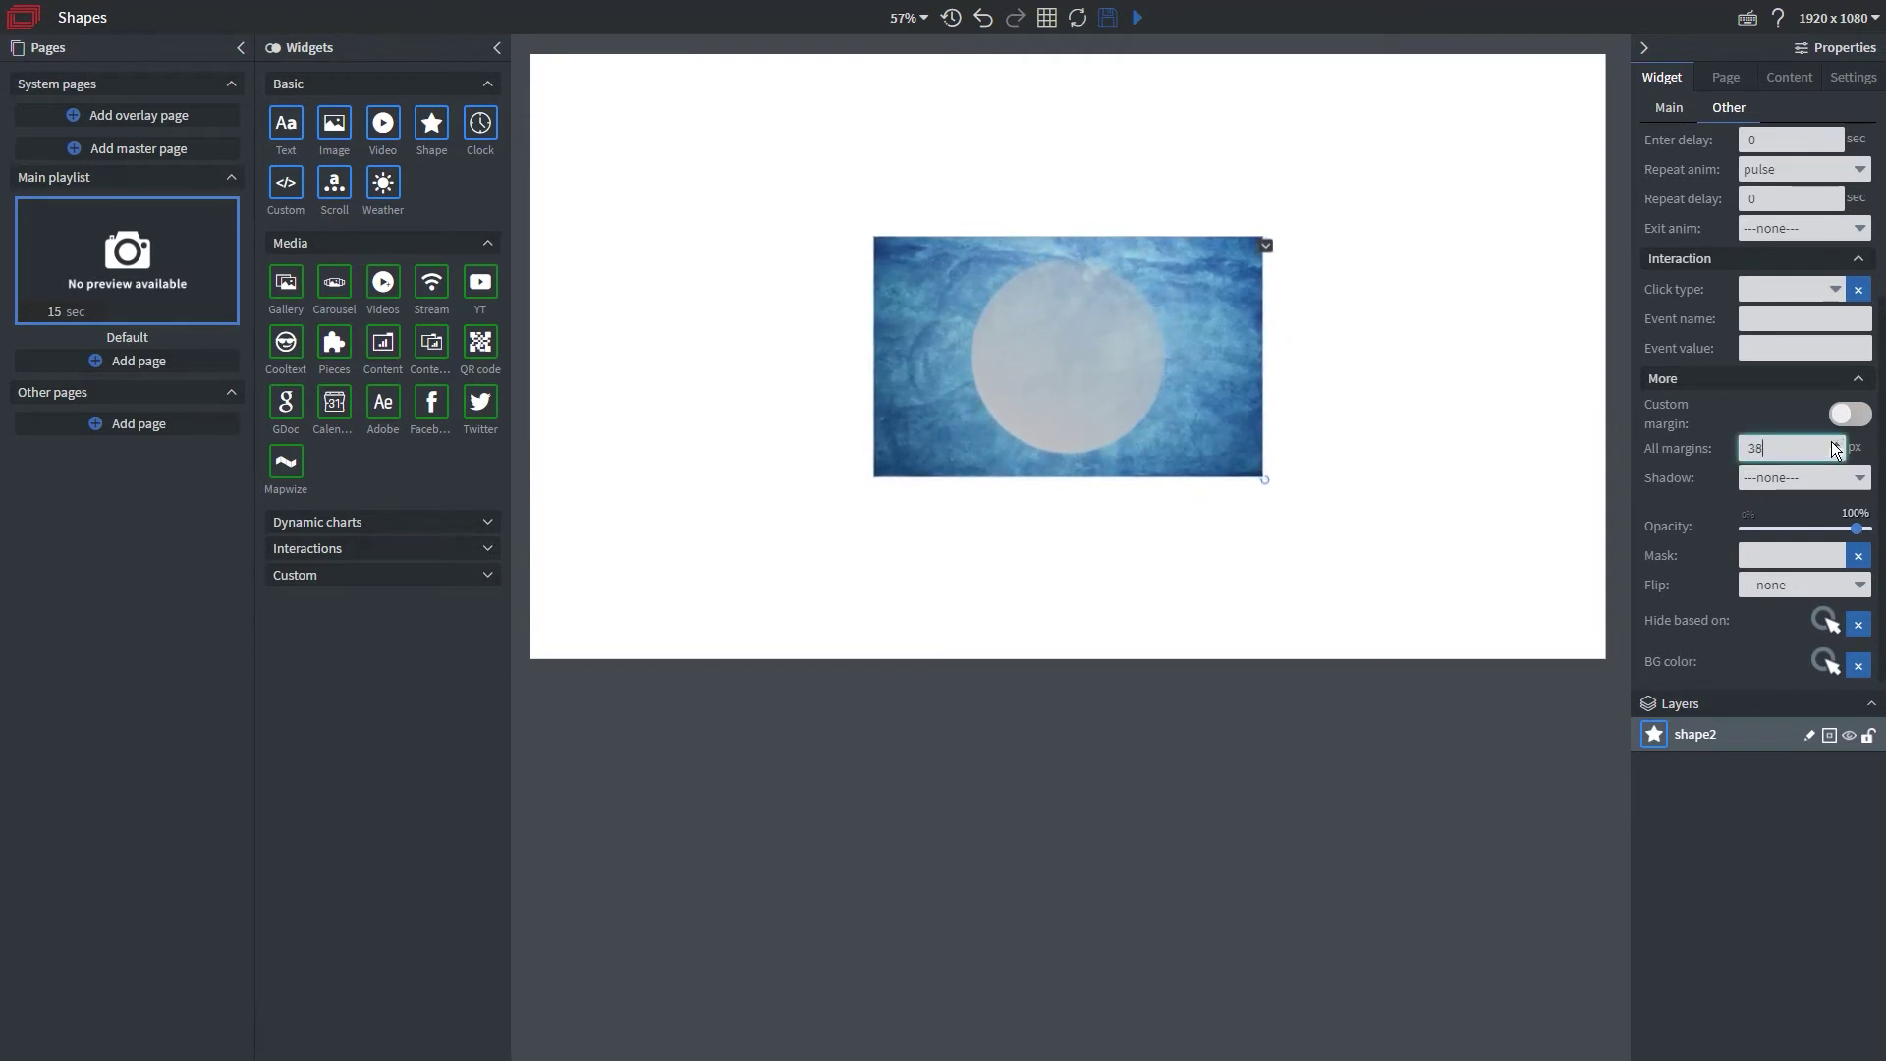
Apply the Effect 5 shadow to the circle widget and lower its opacity to 73%.
click(1794, 480)
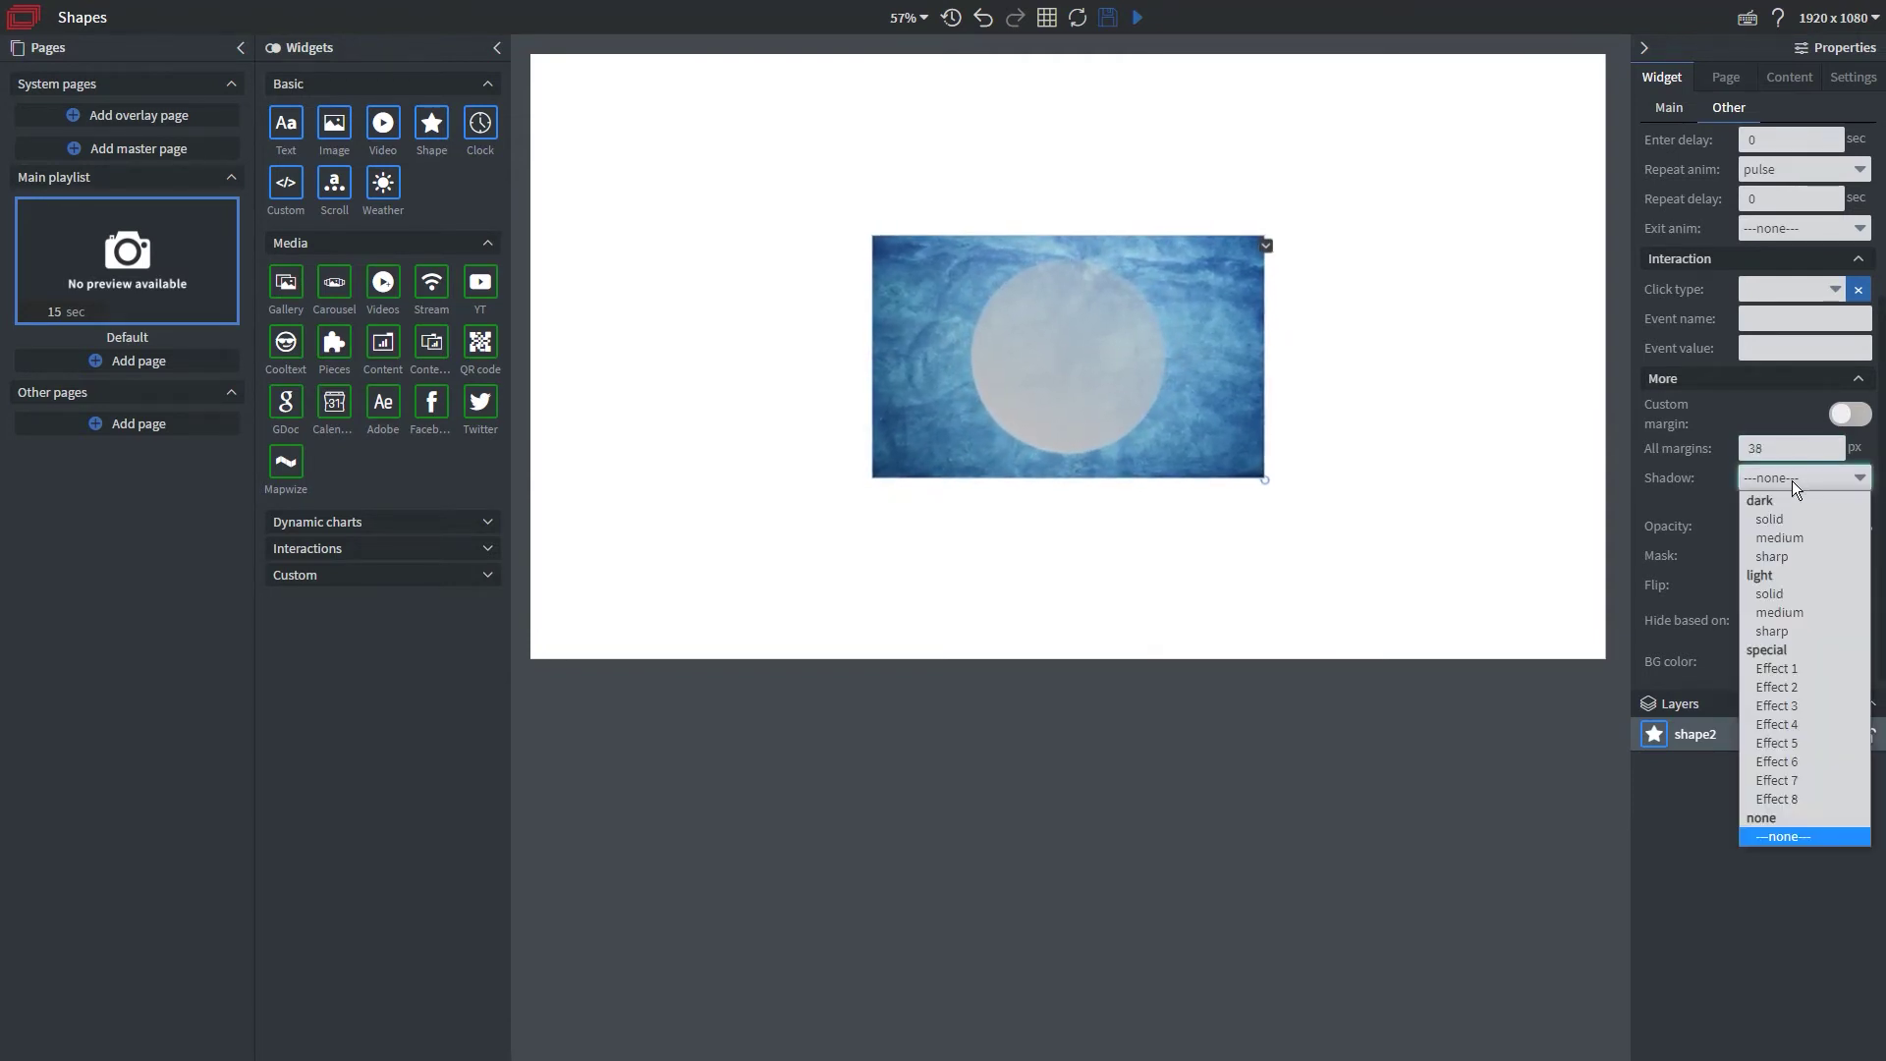
click(1793, 751)
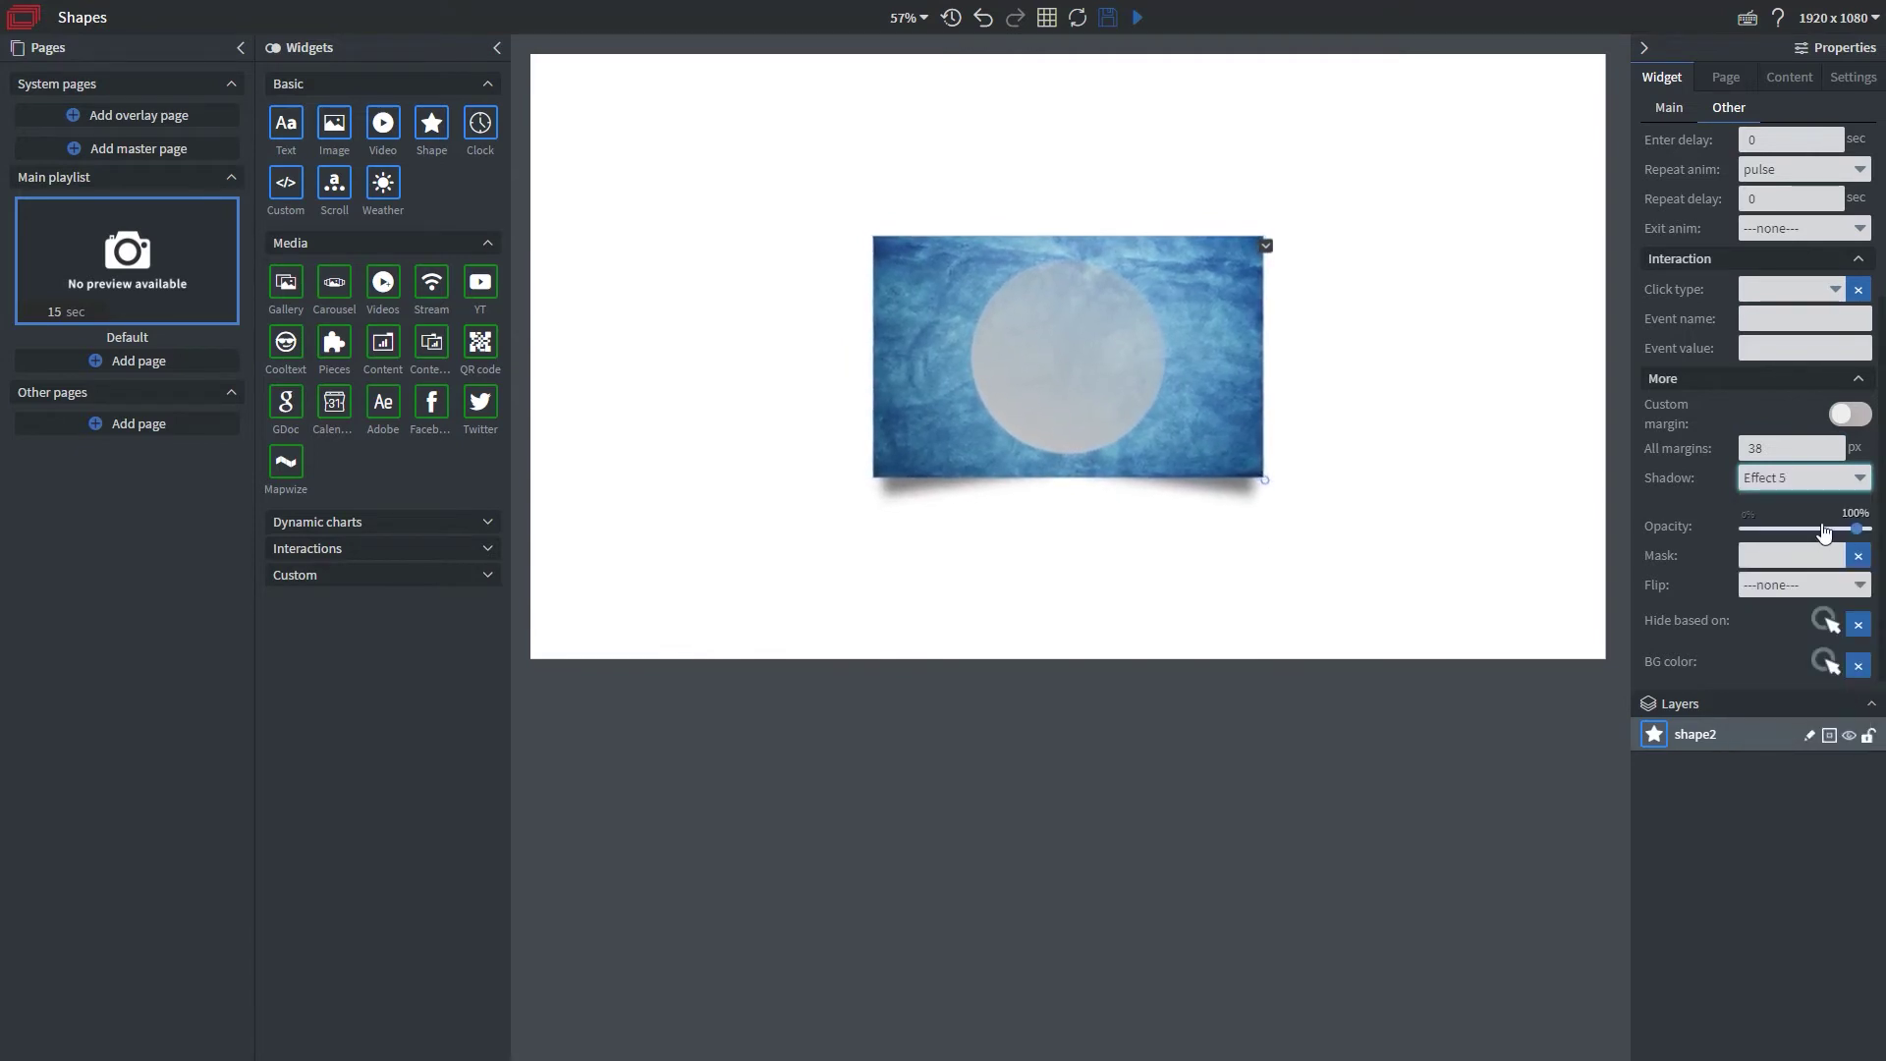
mouse_move(1858, 528)
mouse_down()
mouse_move(1812, 527)
mouse_move(1831, 527)
mouse_up()
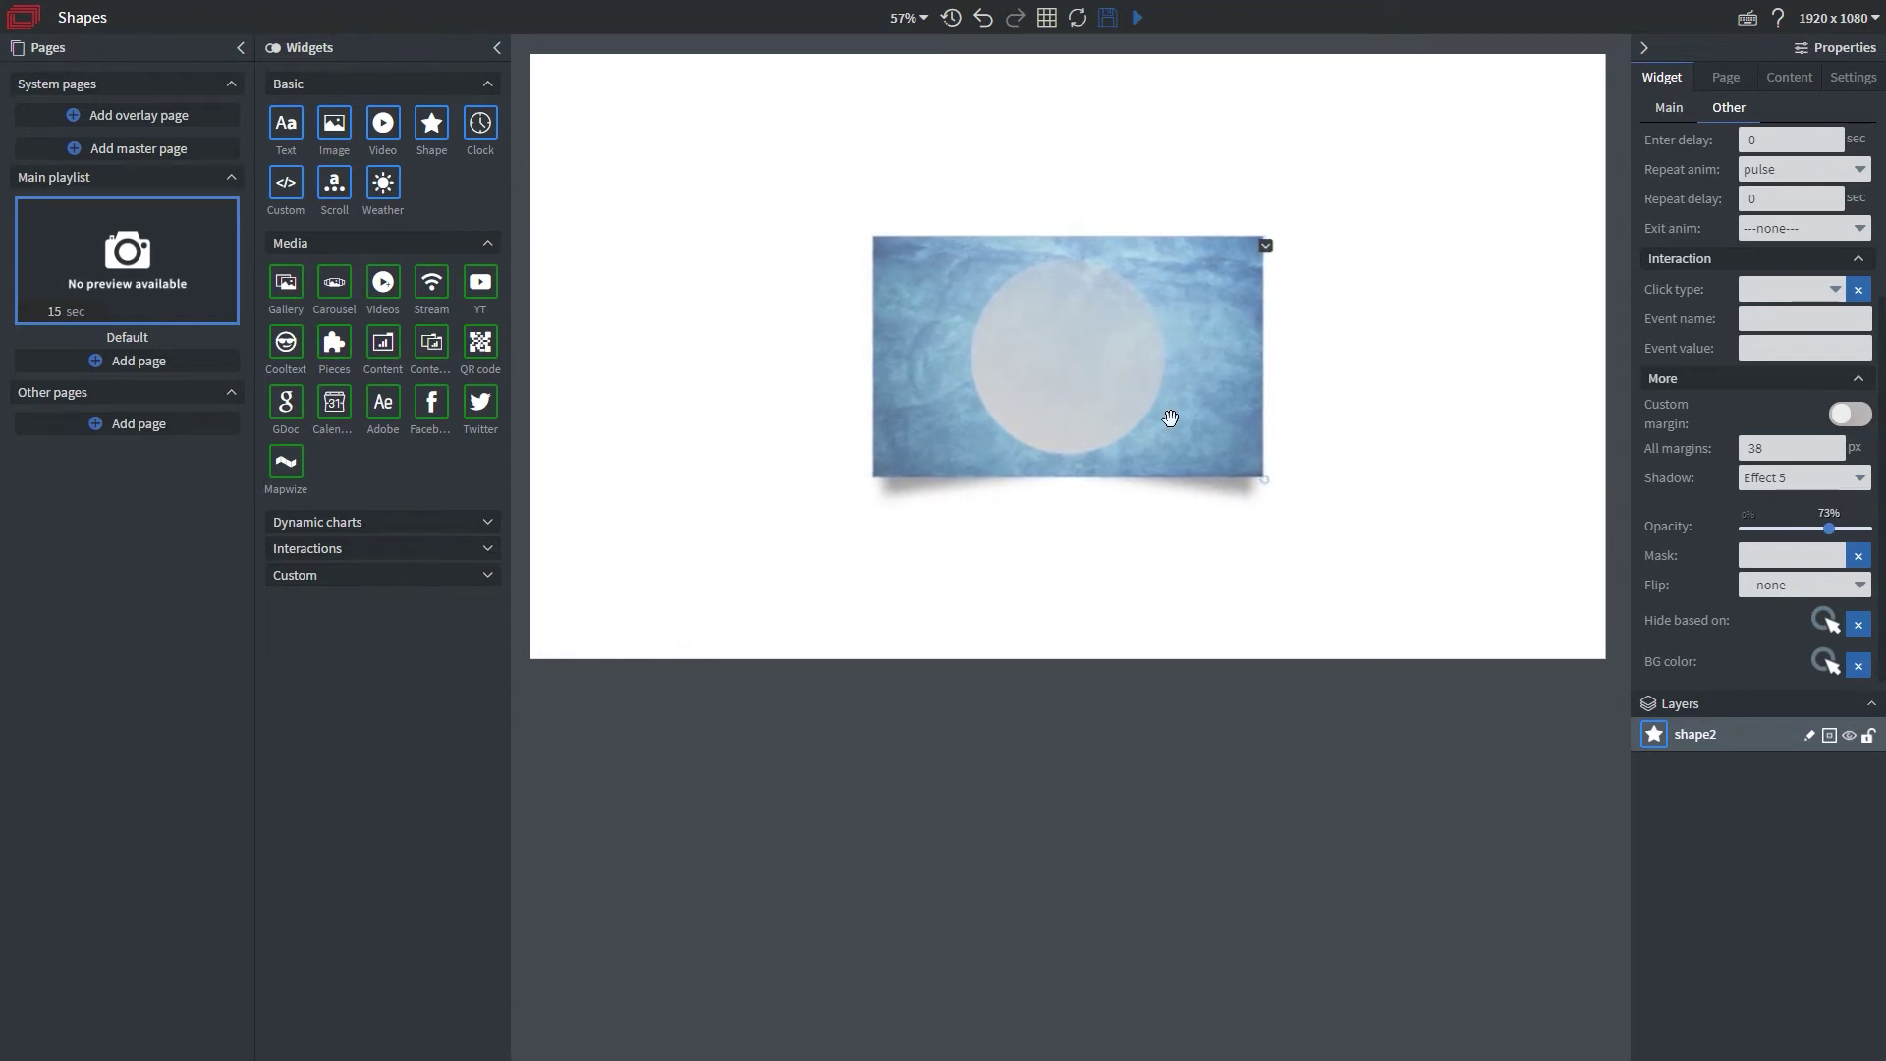
Save the content, preview the page in the browser, and return to the full-screen editor.
click(1107, 19)
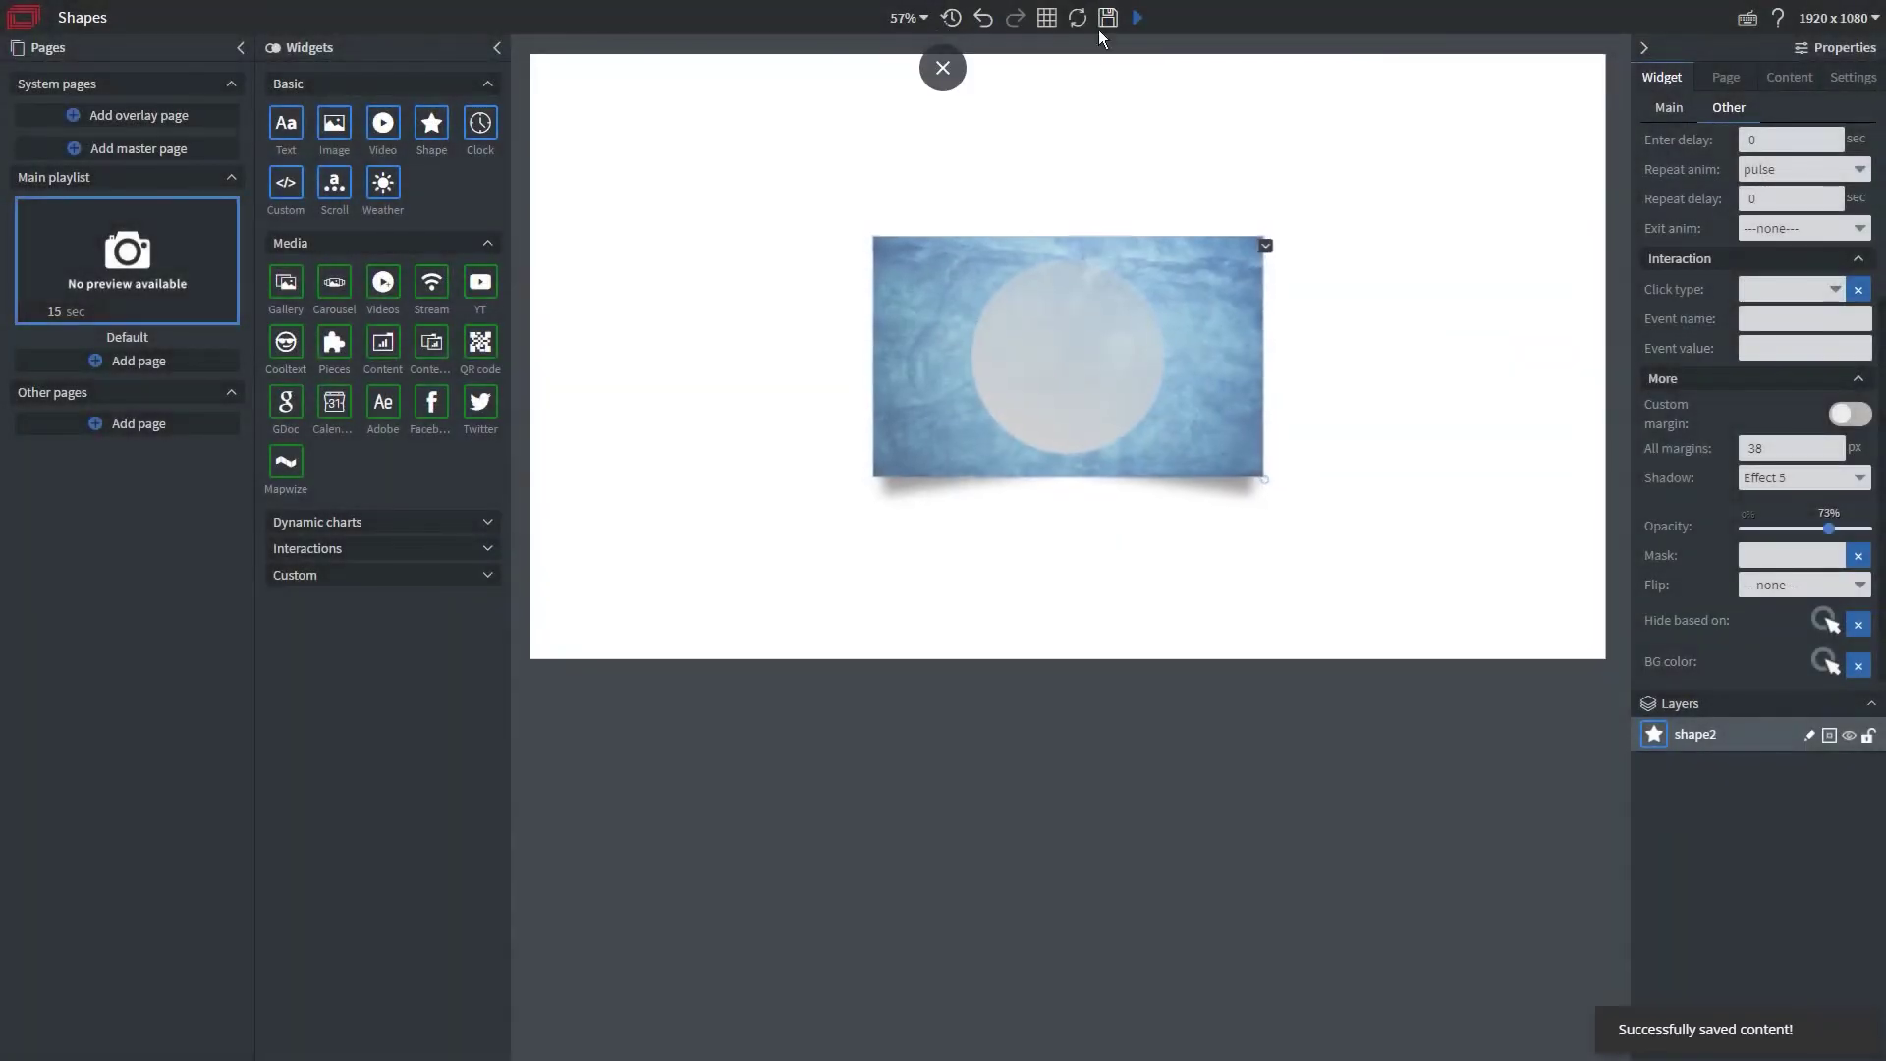
click(1139, 20)
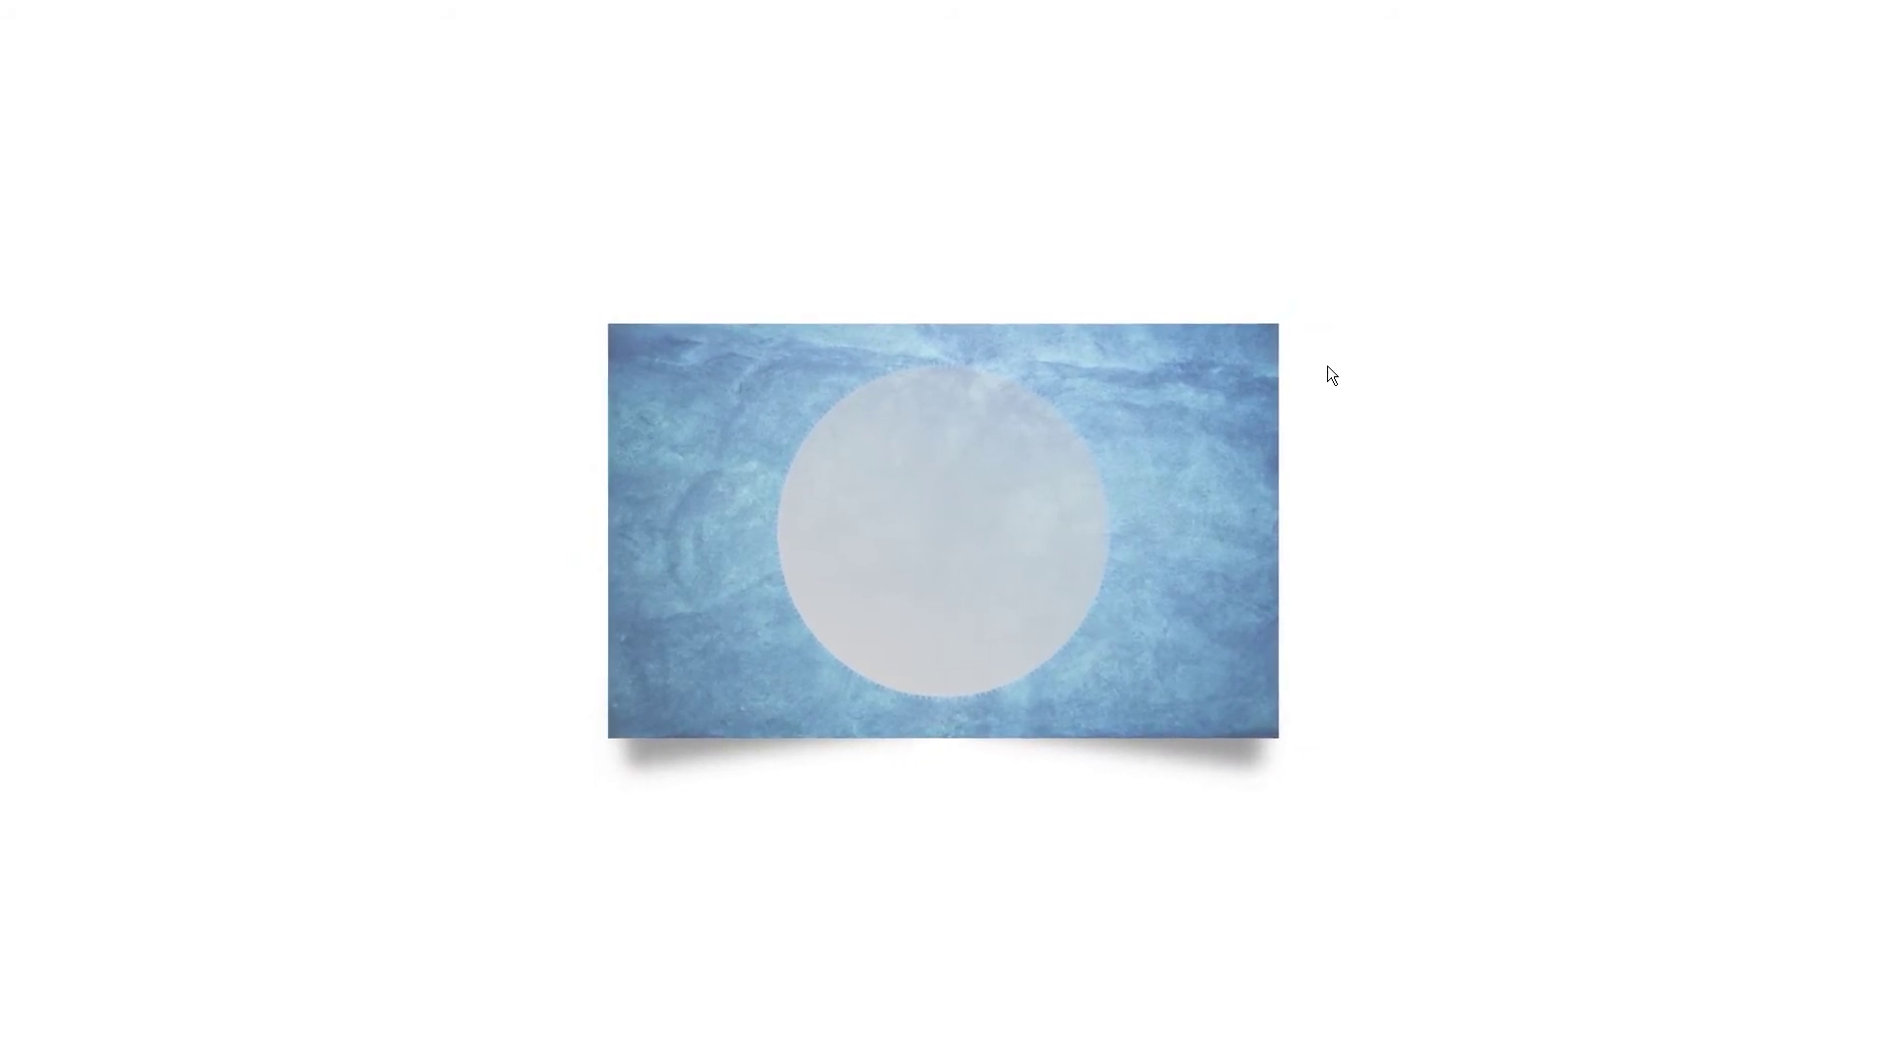
key(Escape)
click(25, 17)
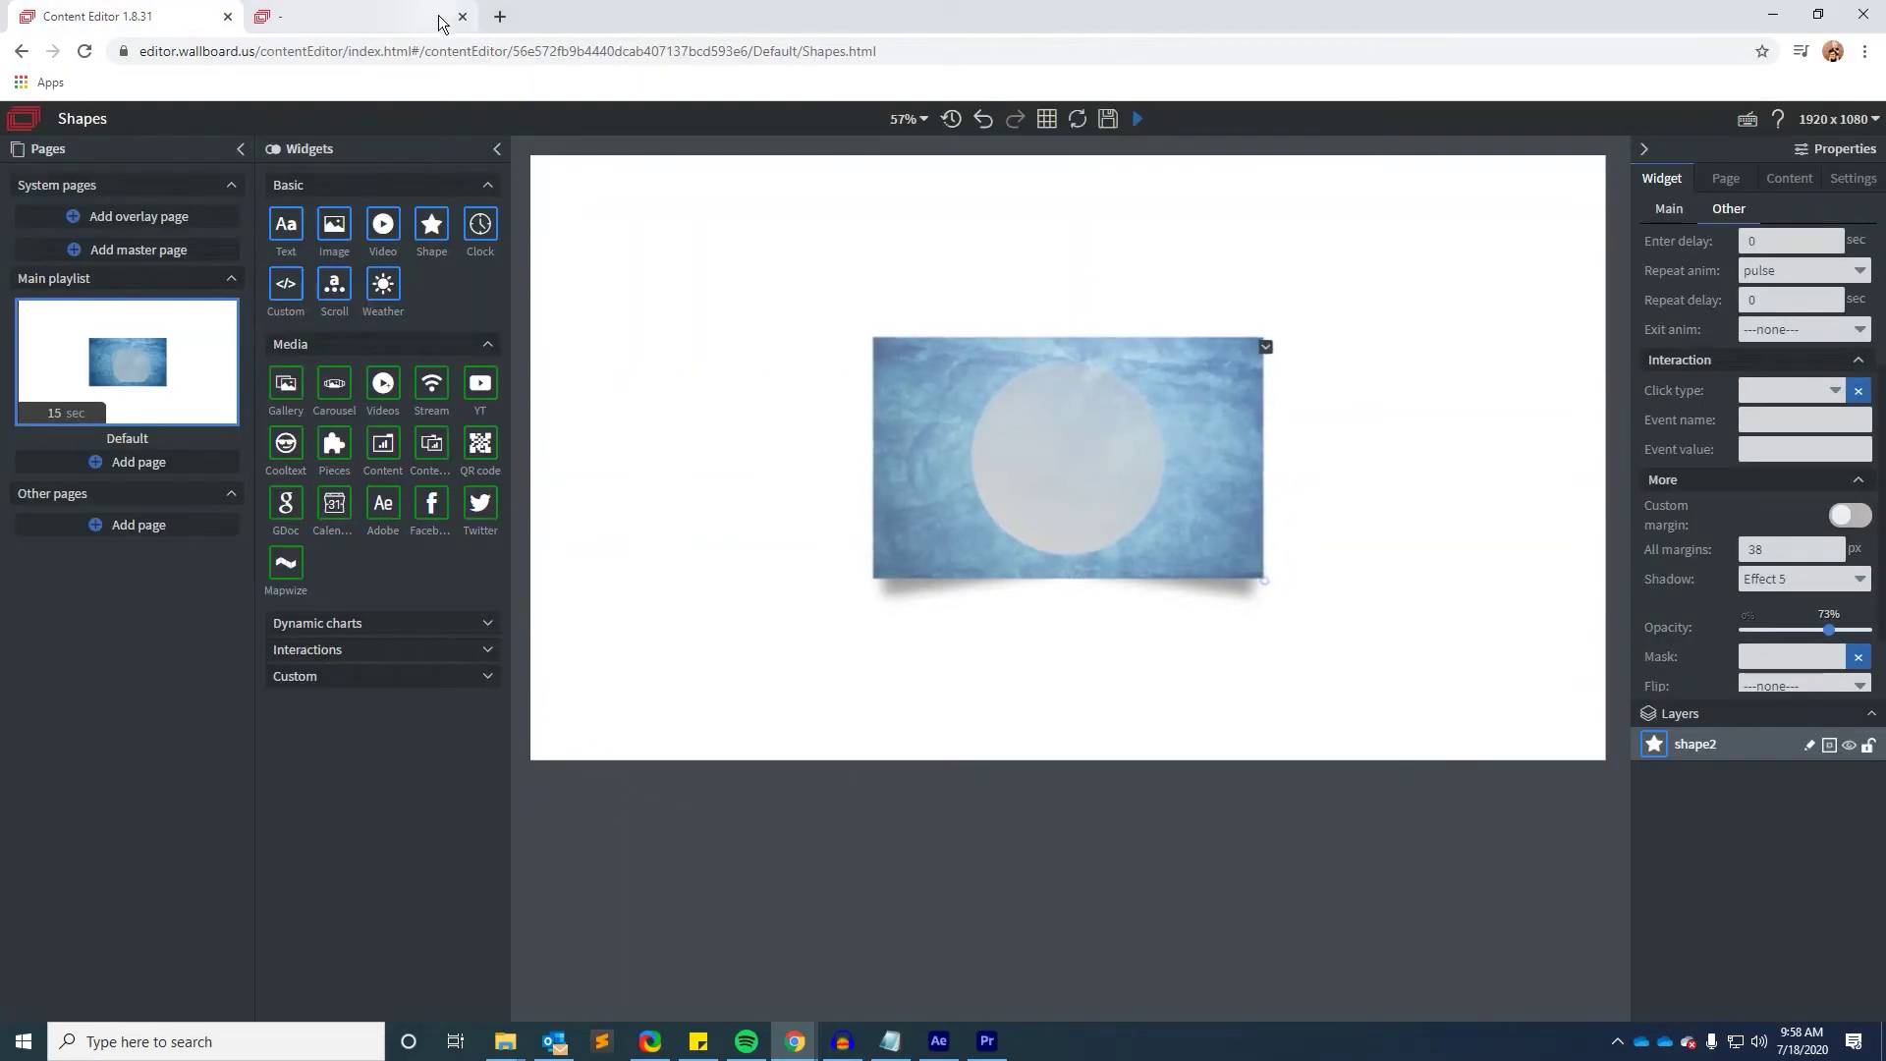
key(F11)
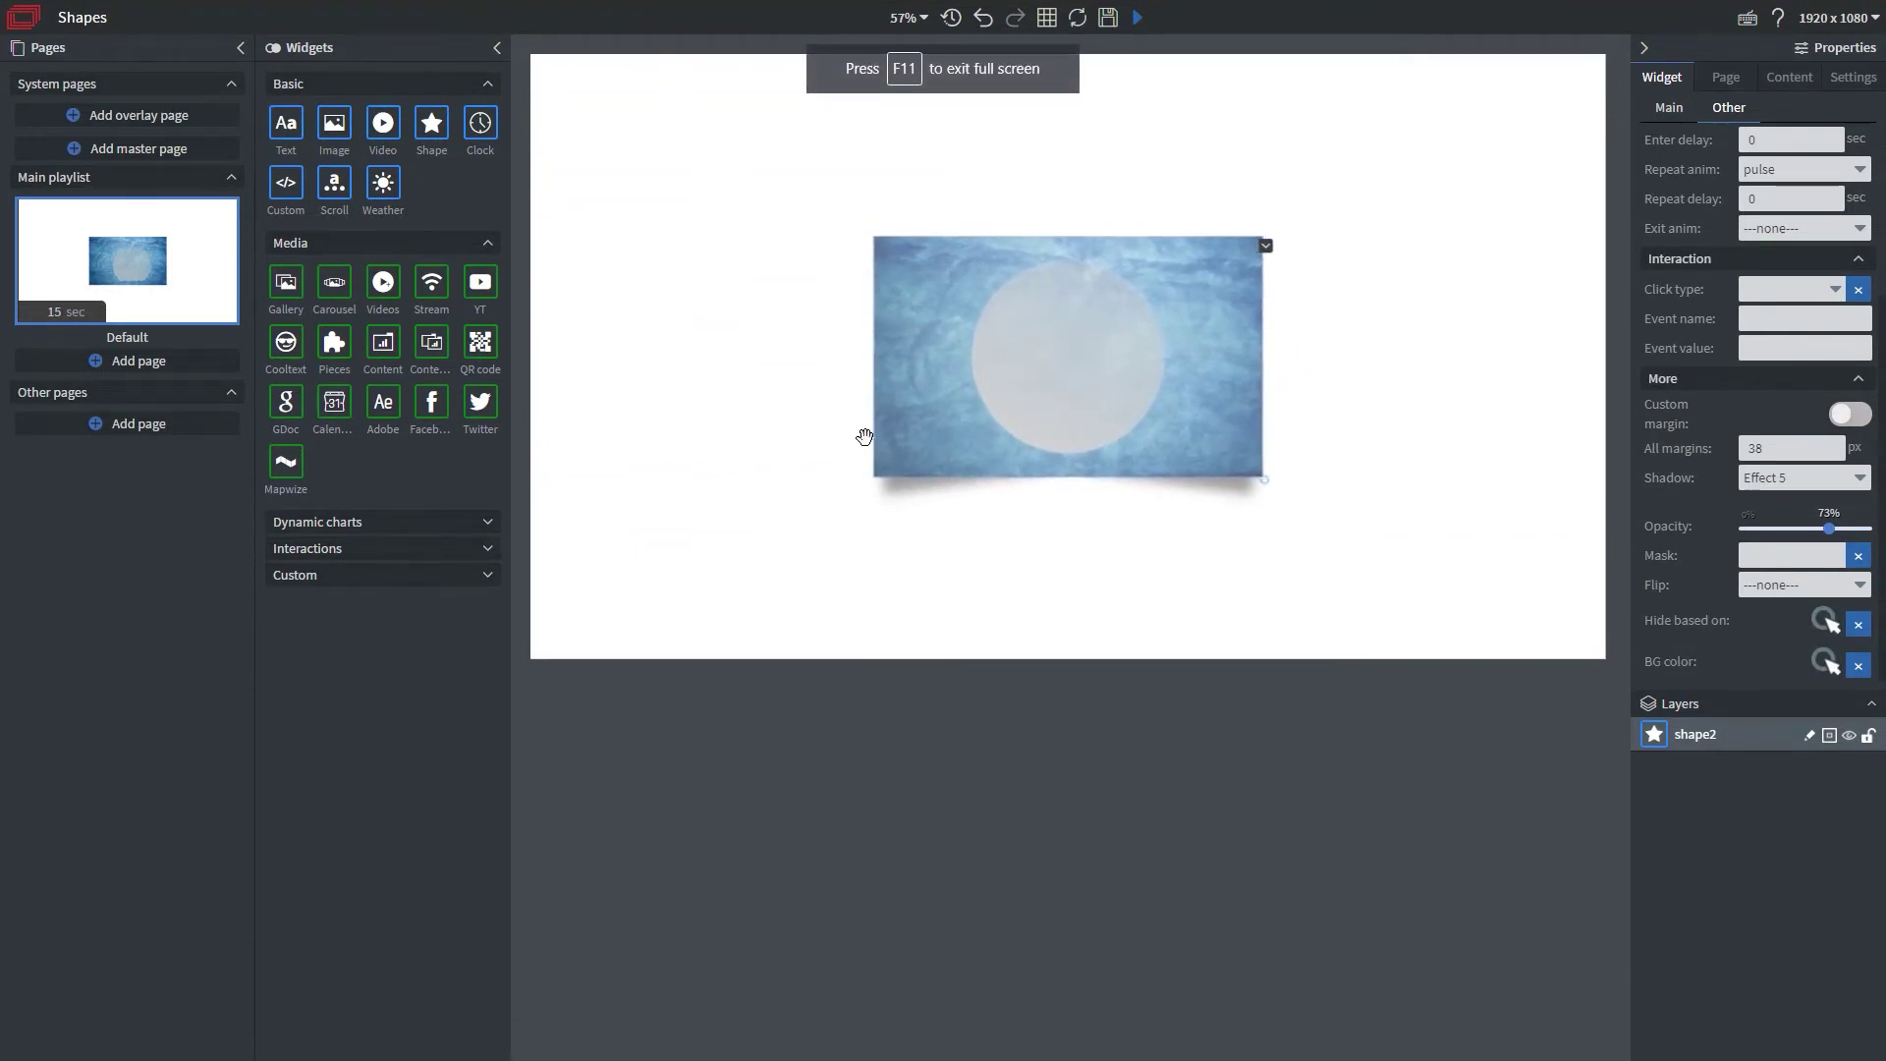
Add another shape widget in the page's lower left area and set its shape type to Skew box.
click(660, 576)
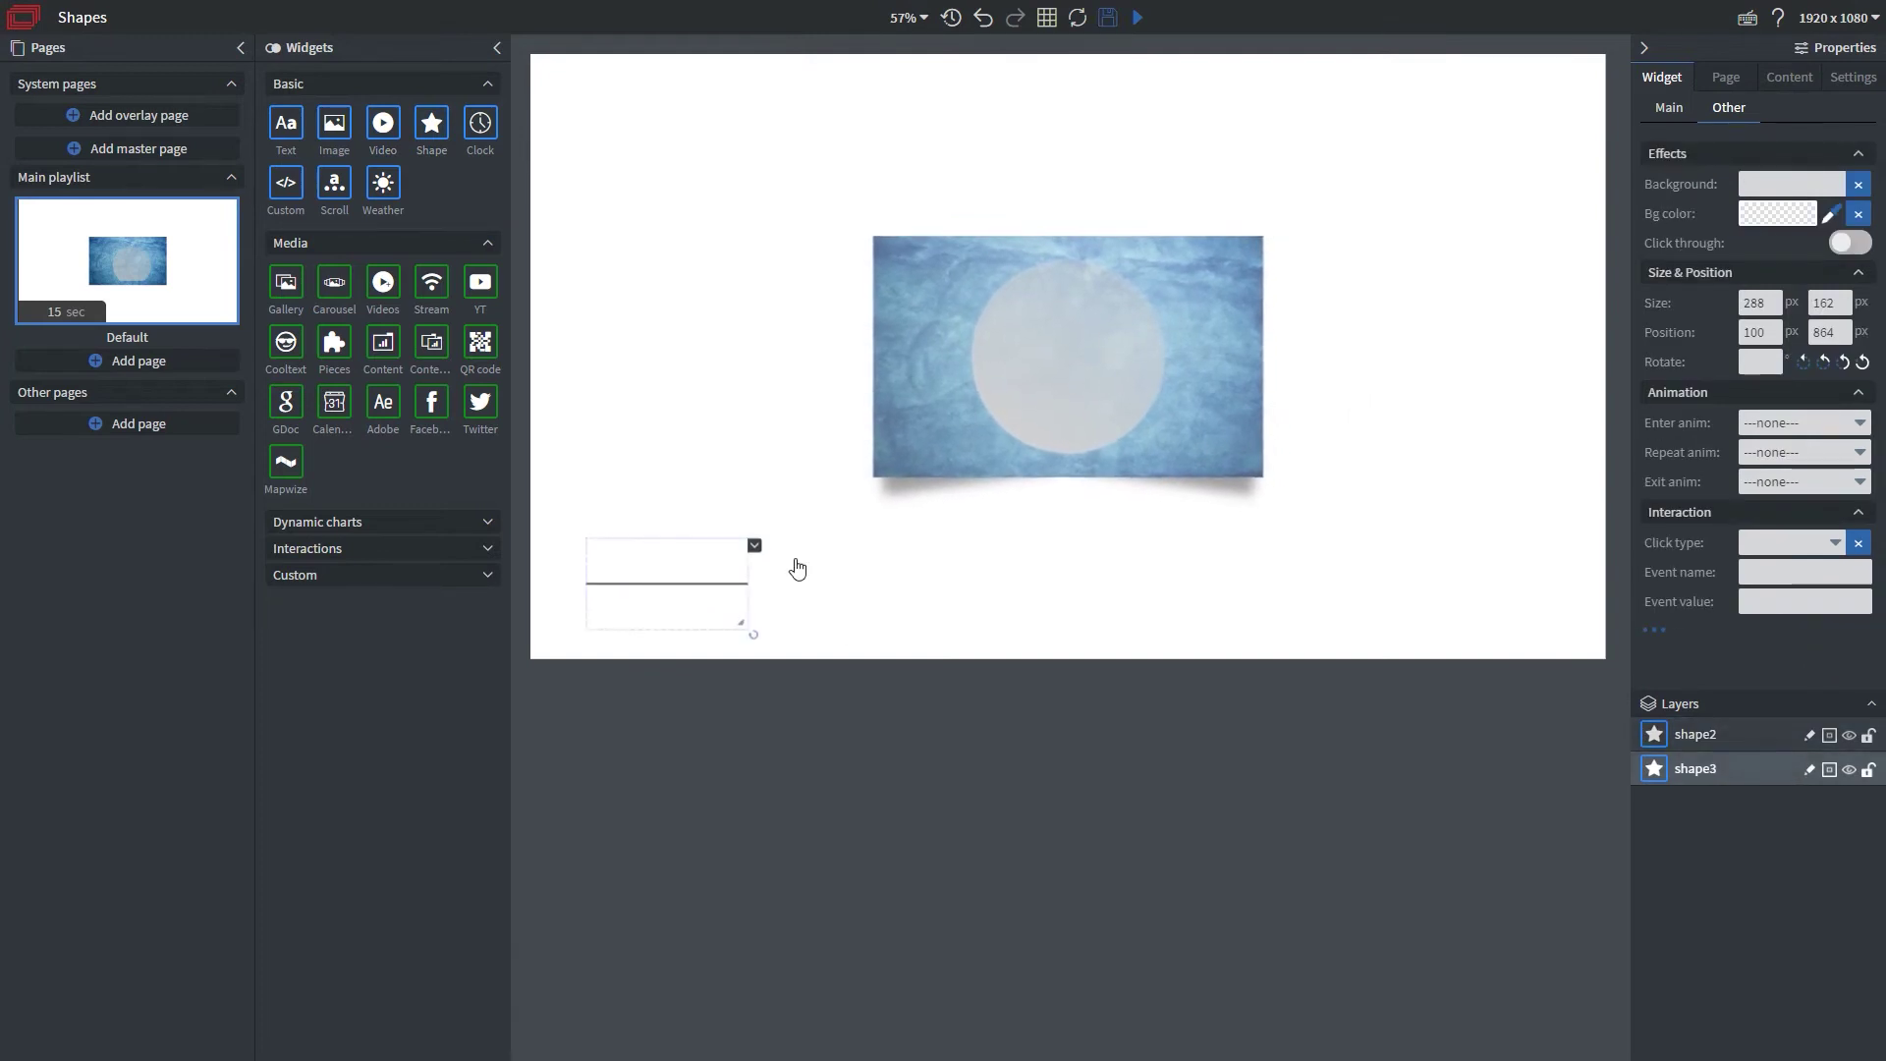
click(1669, 107)
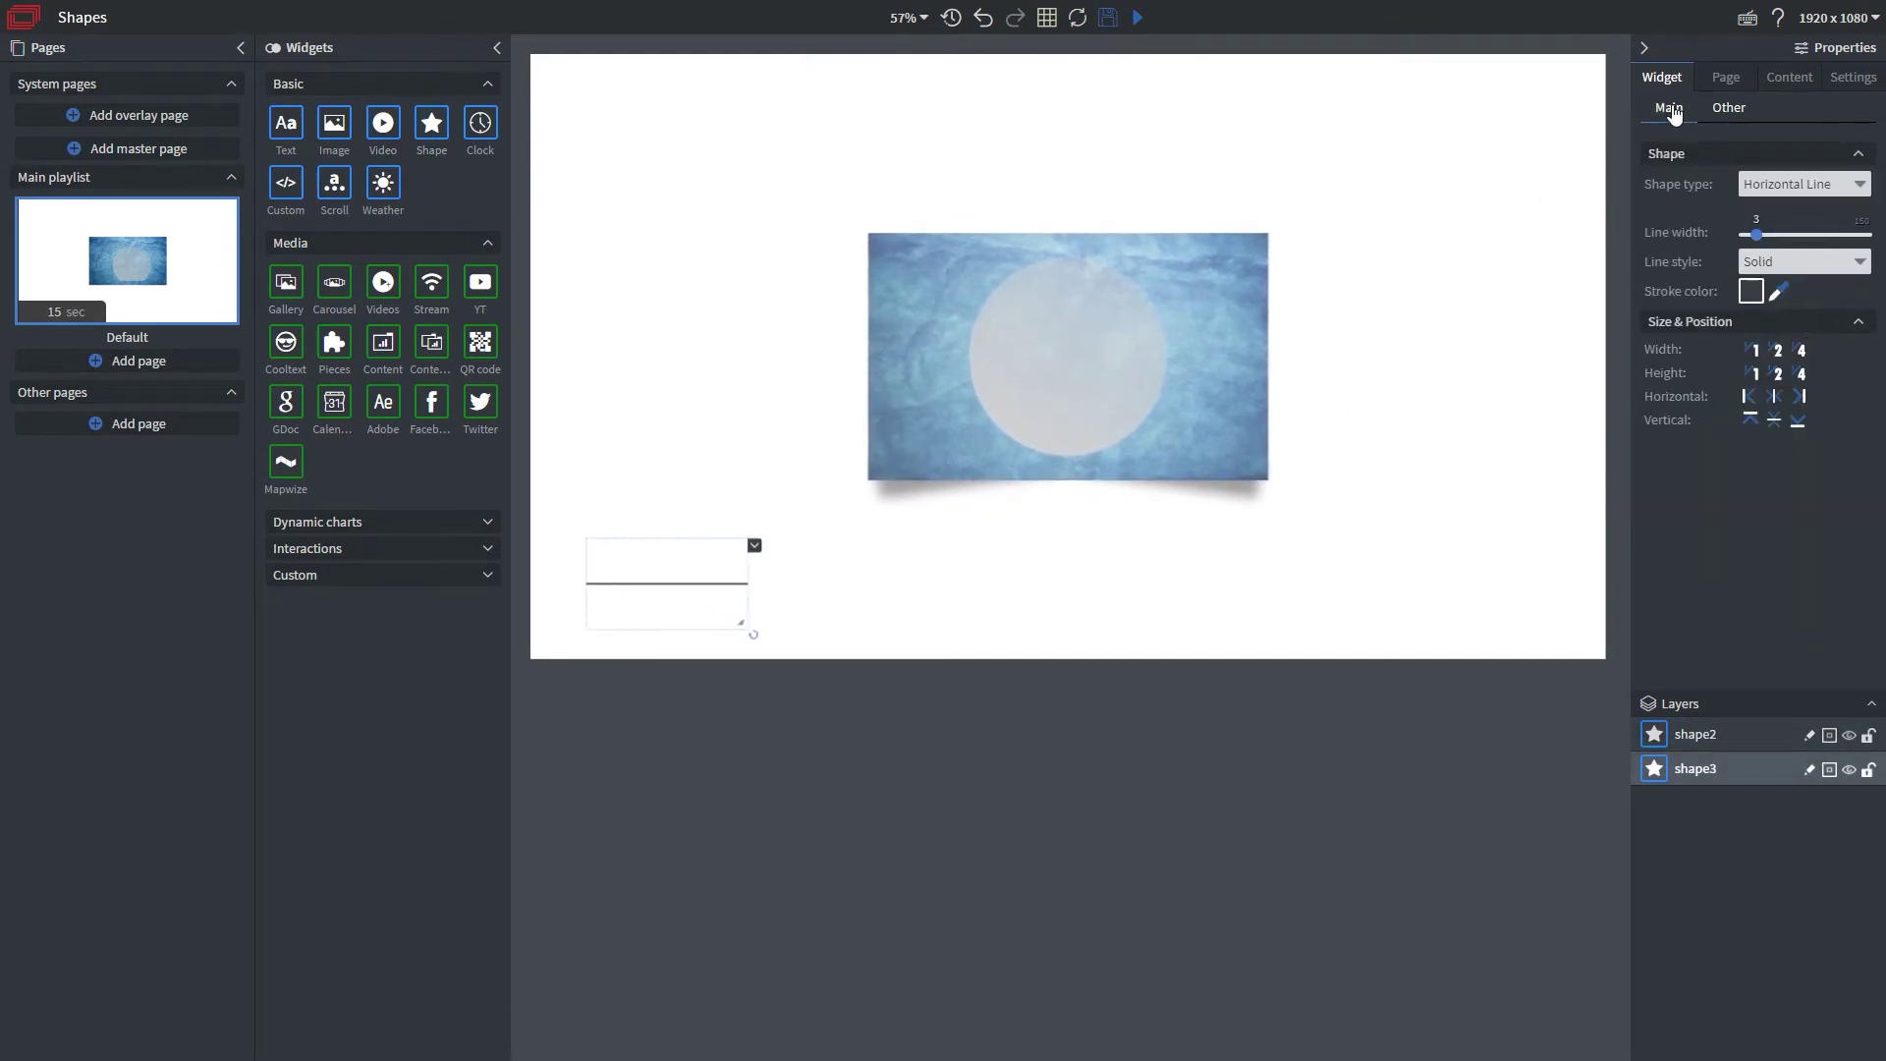
click(1762, 186)
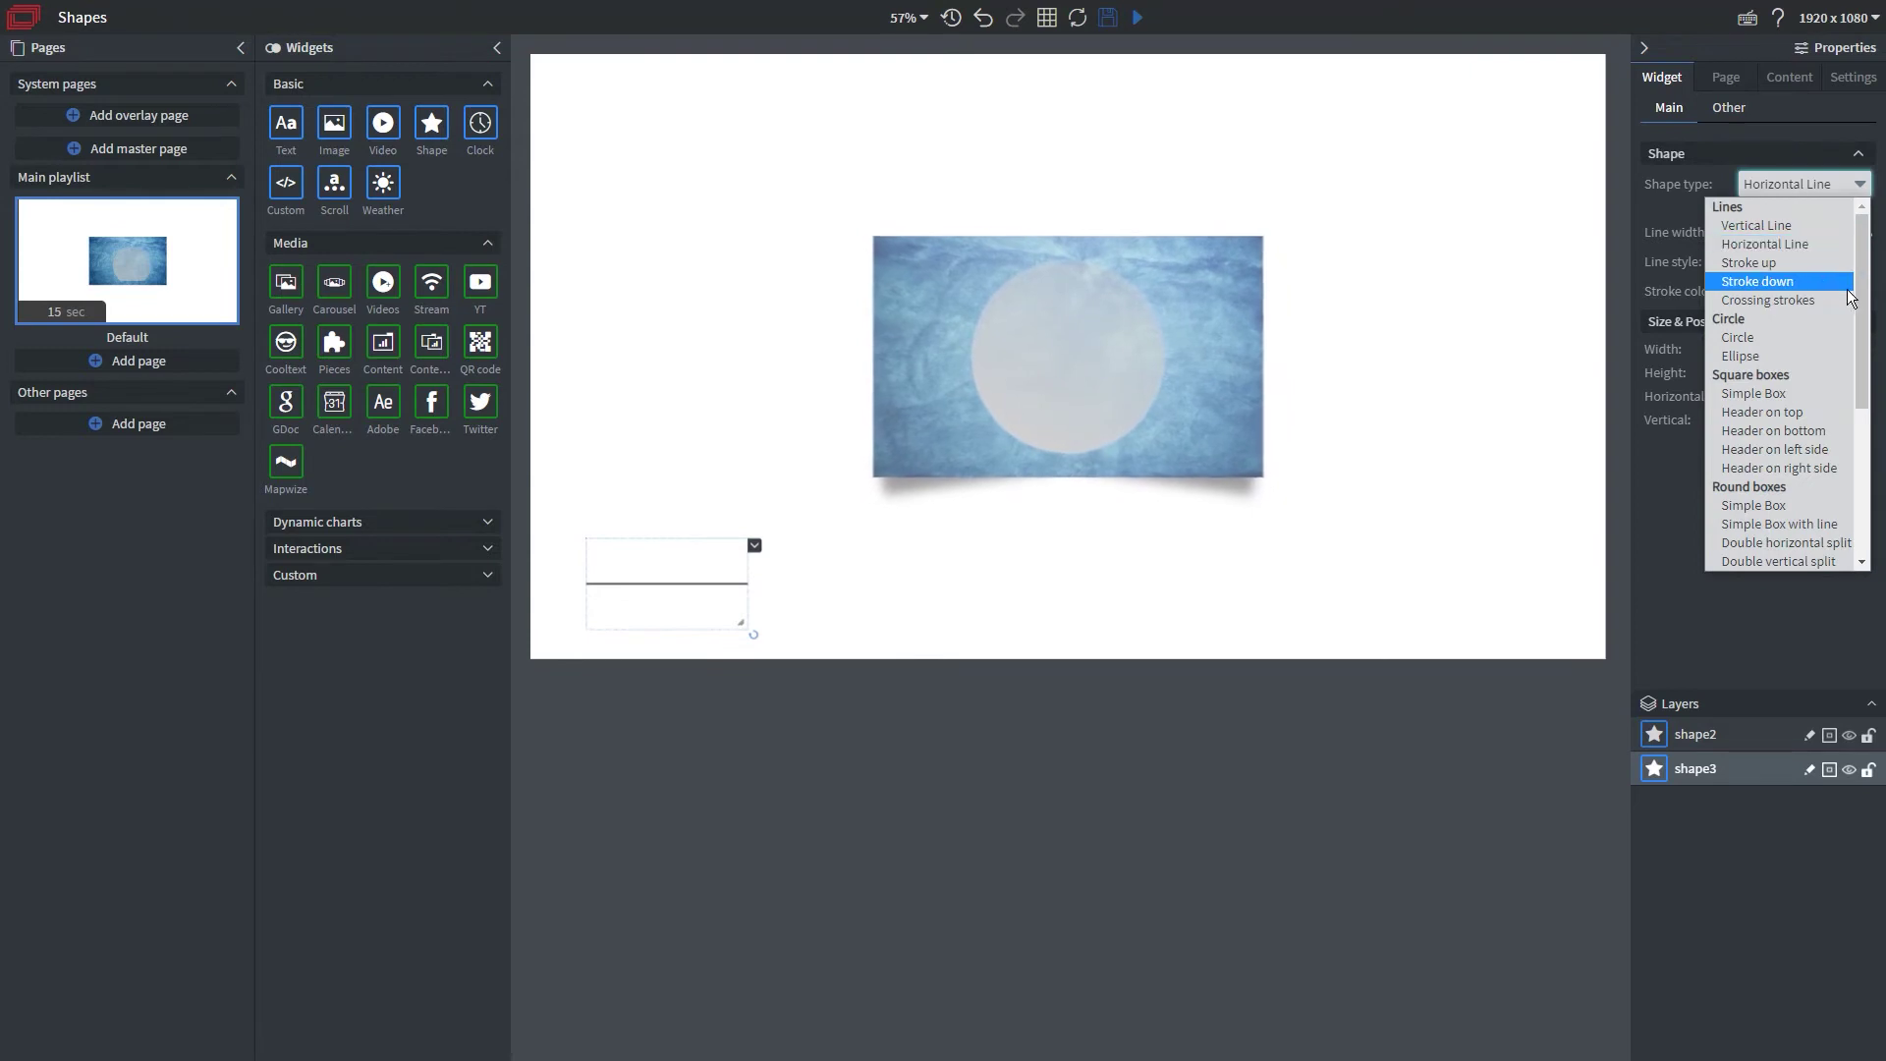
scroll(1847, 305, down, 5)
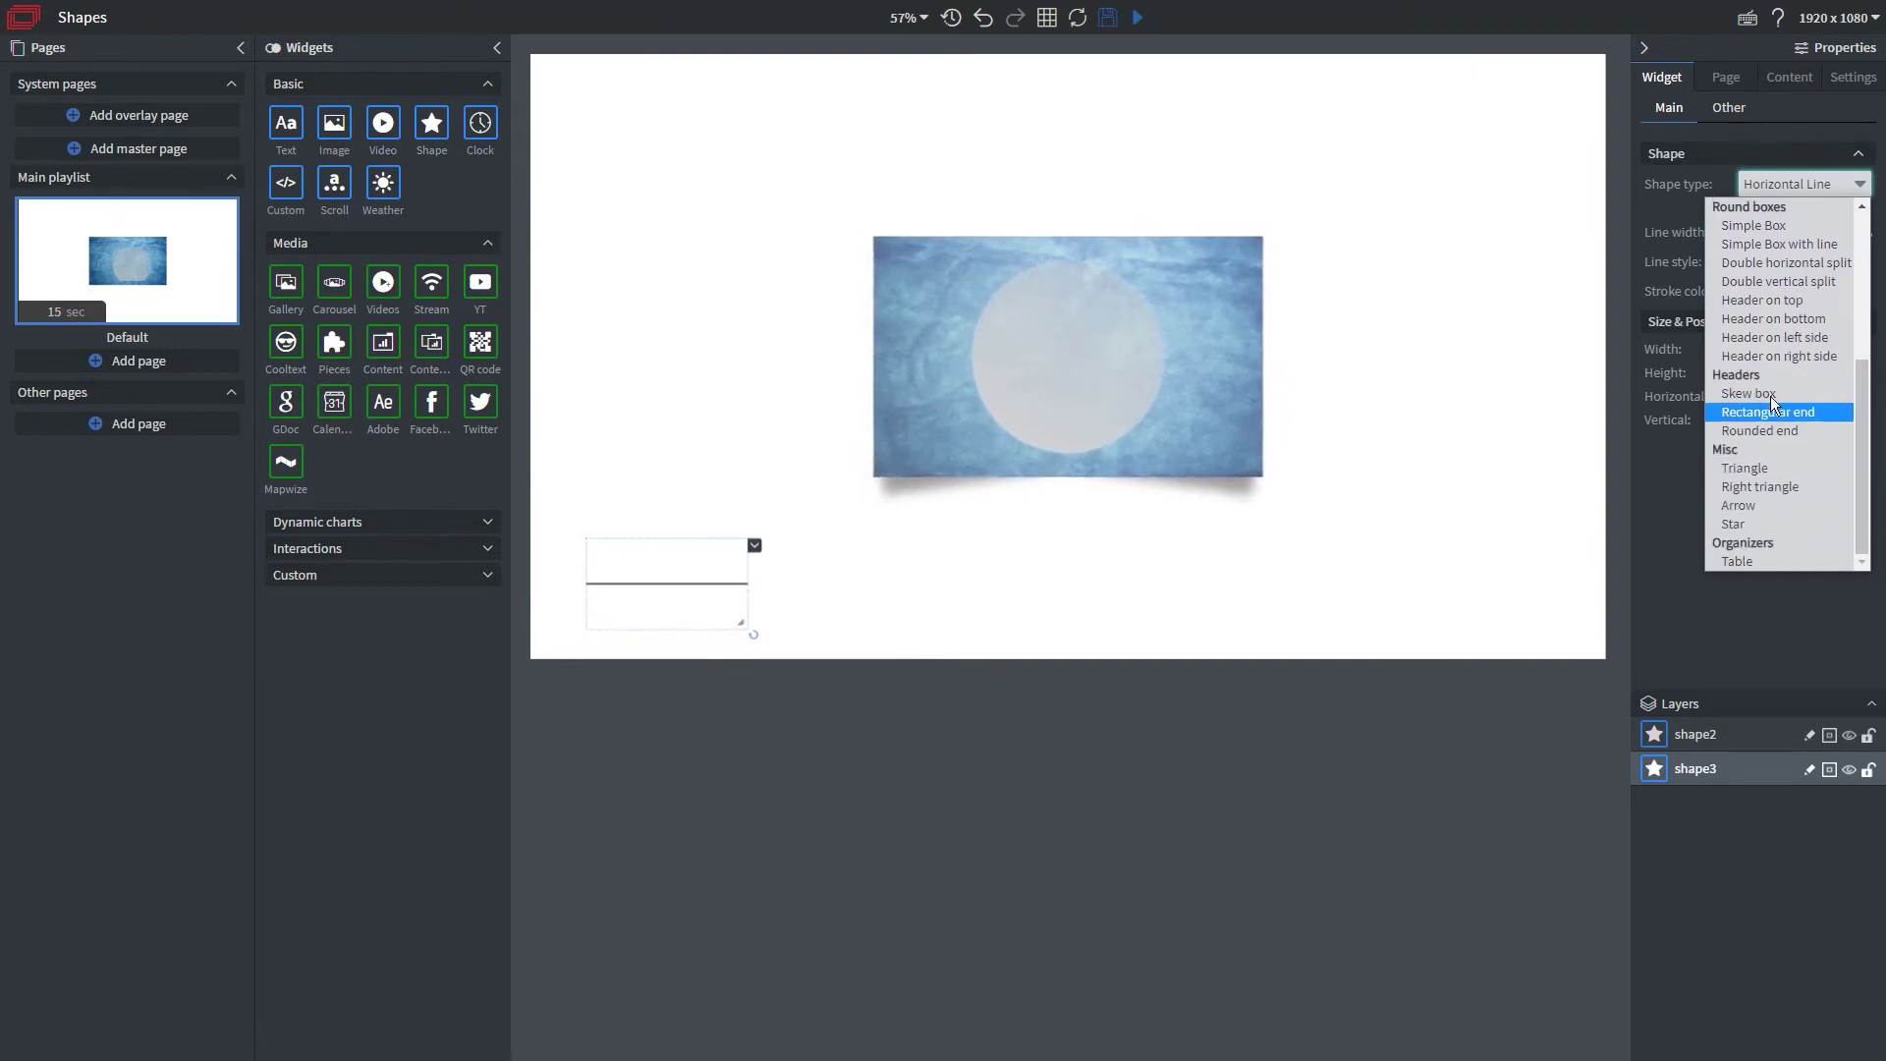
click(1767, 394)
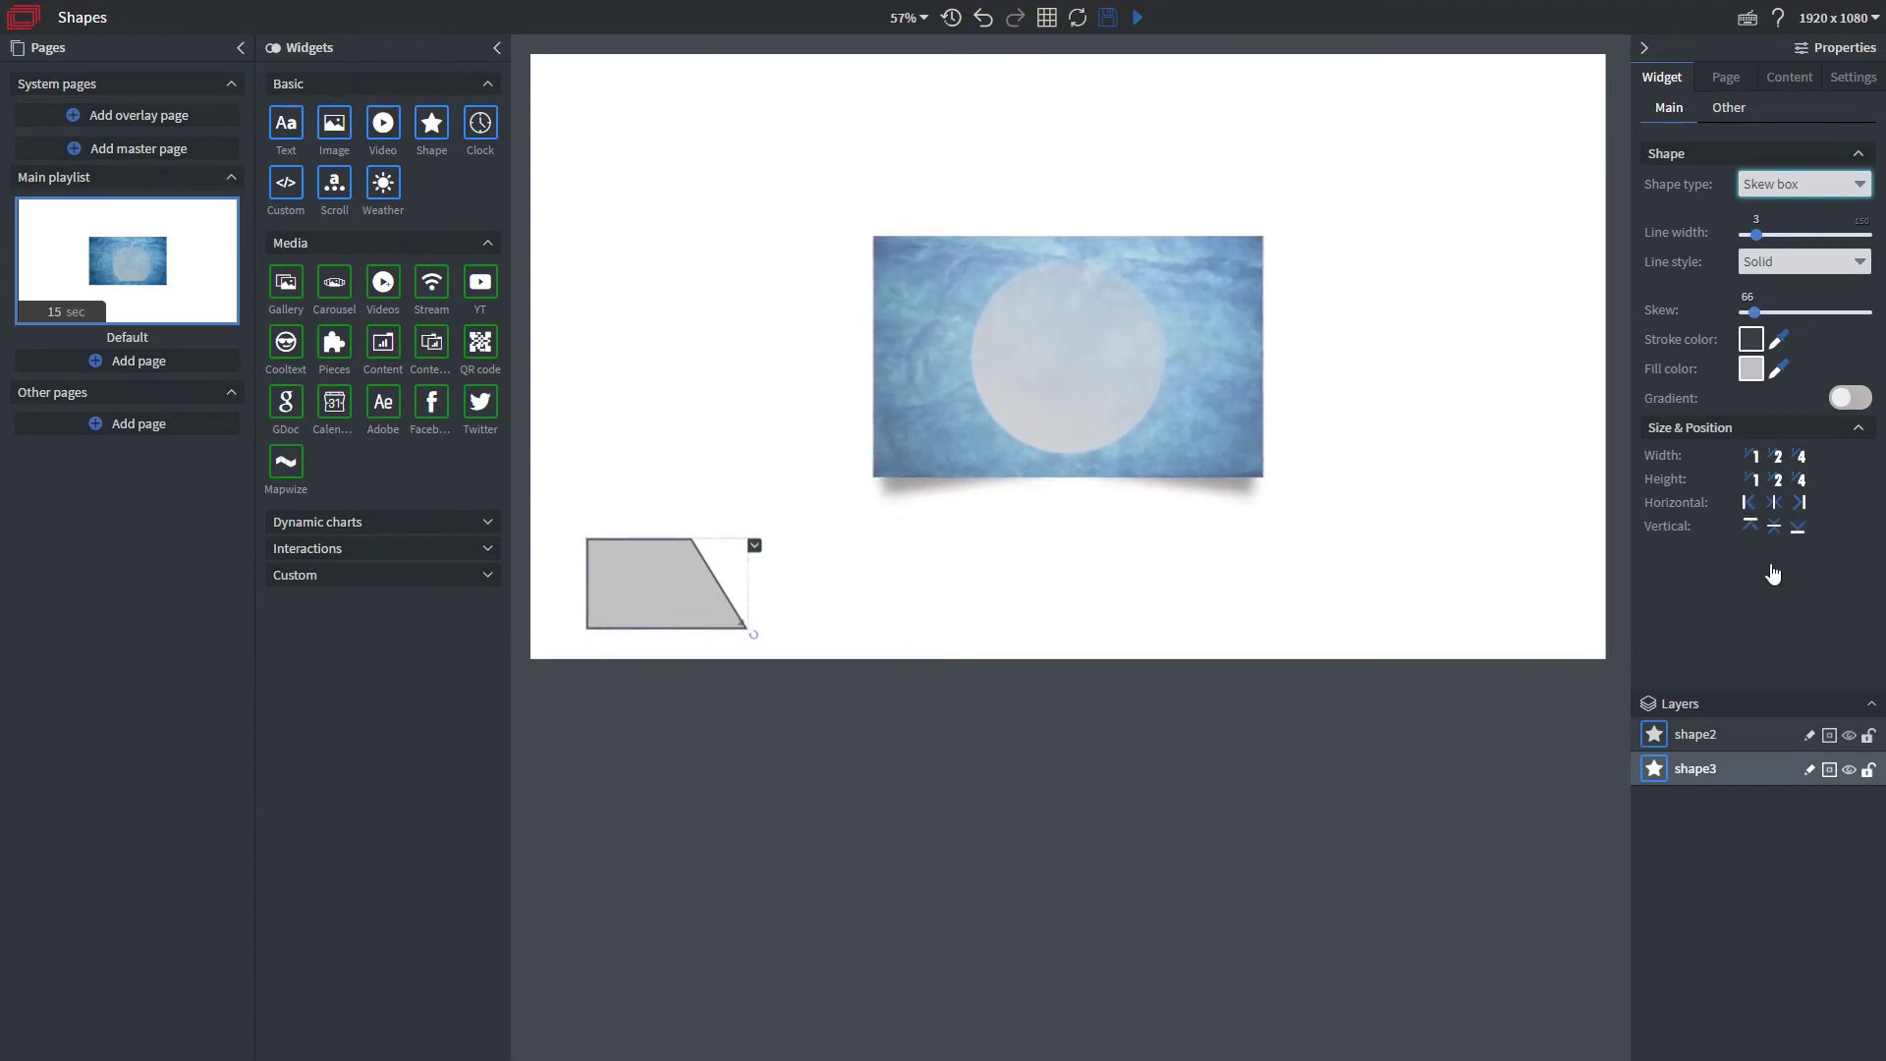
Align the skew box to the page's bottom-left corner and stretch it across most of the page width.
click(1797, 529)
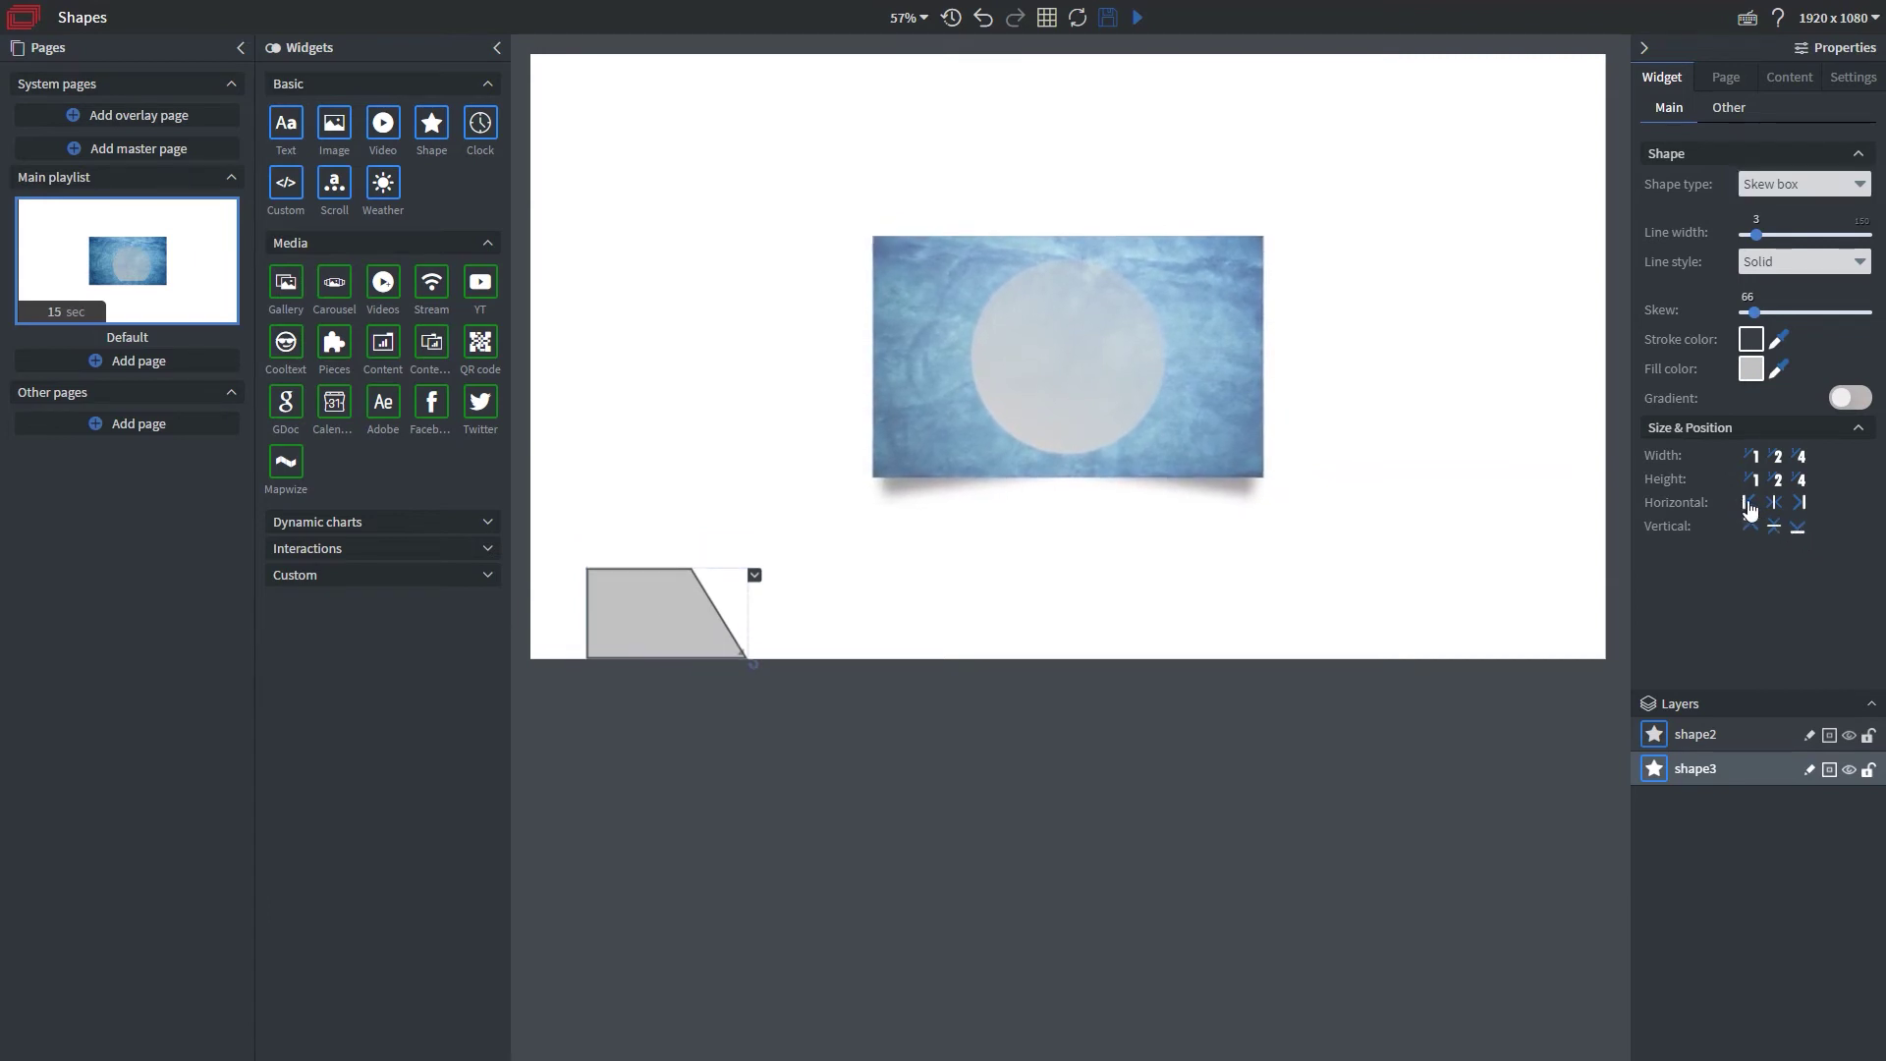
click(1749, 504)
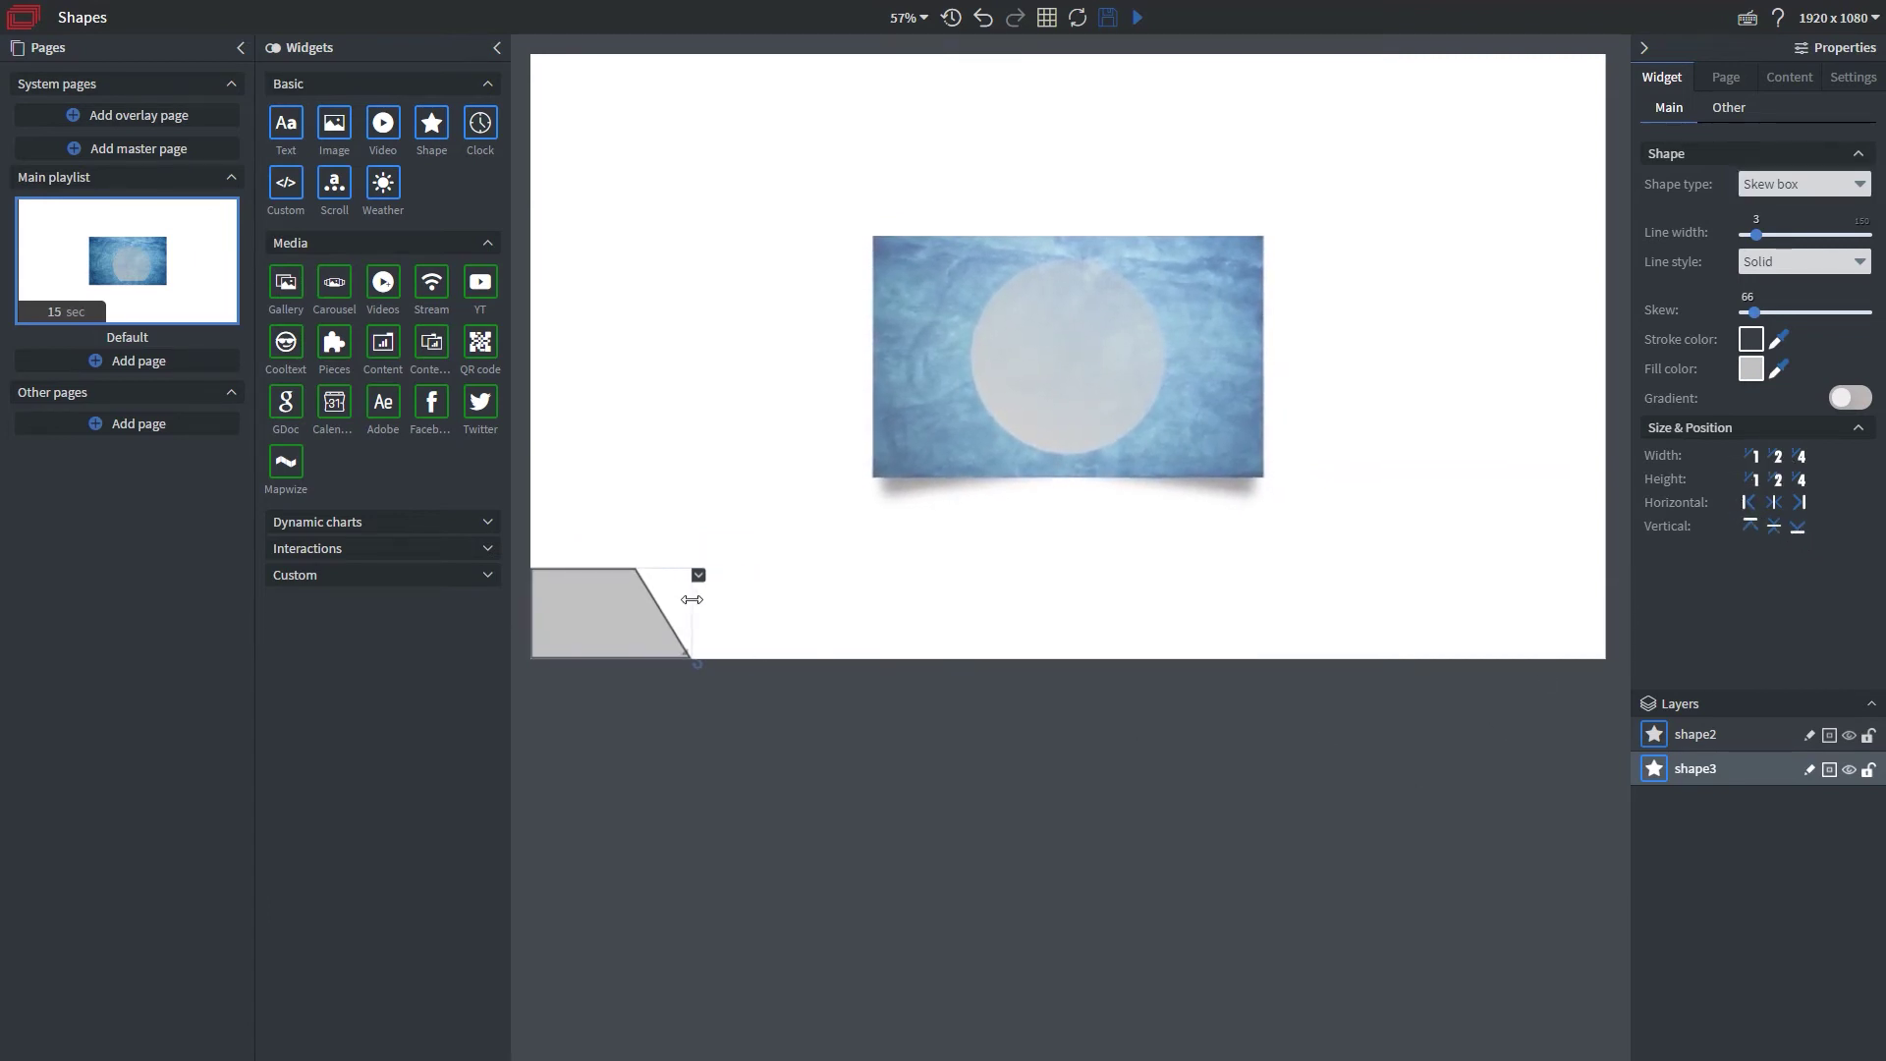
drag(692, 599, 1521, 567)
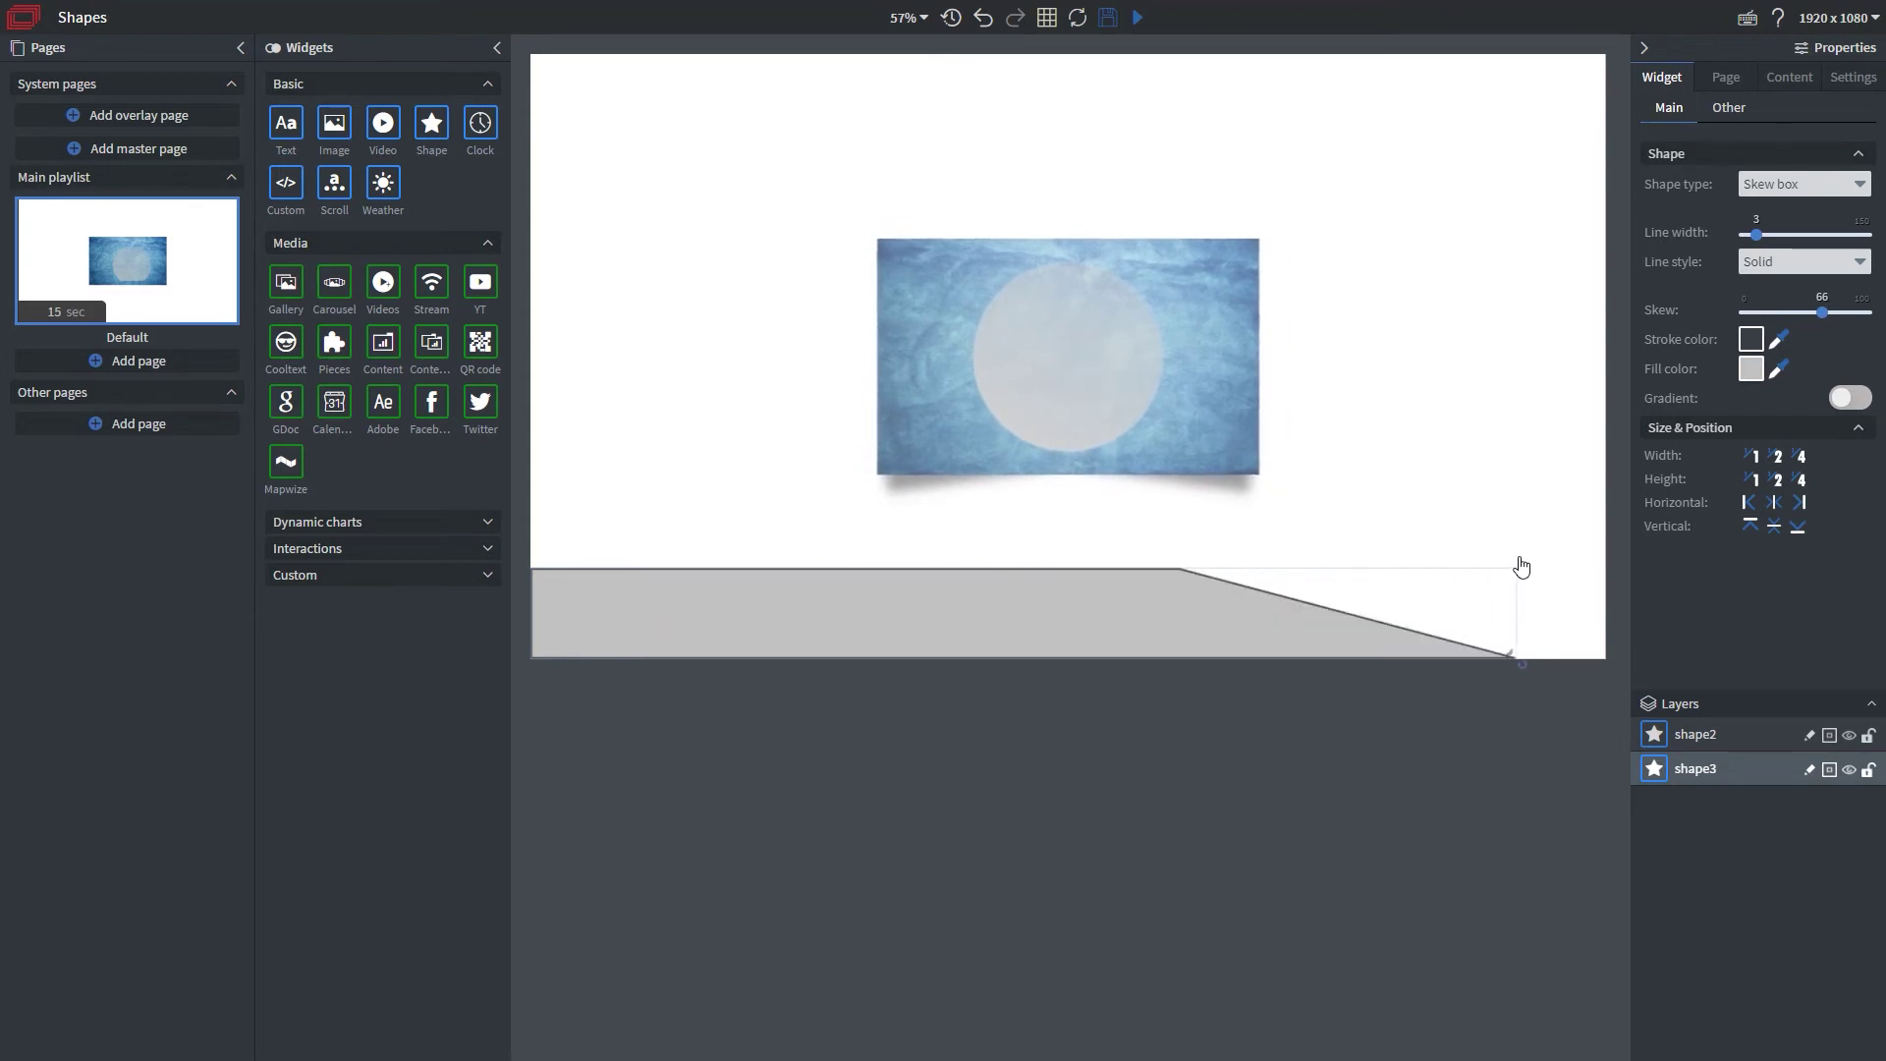
click(1559, 606)
click(1088, 633)
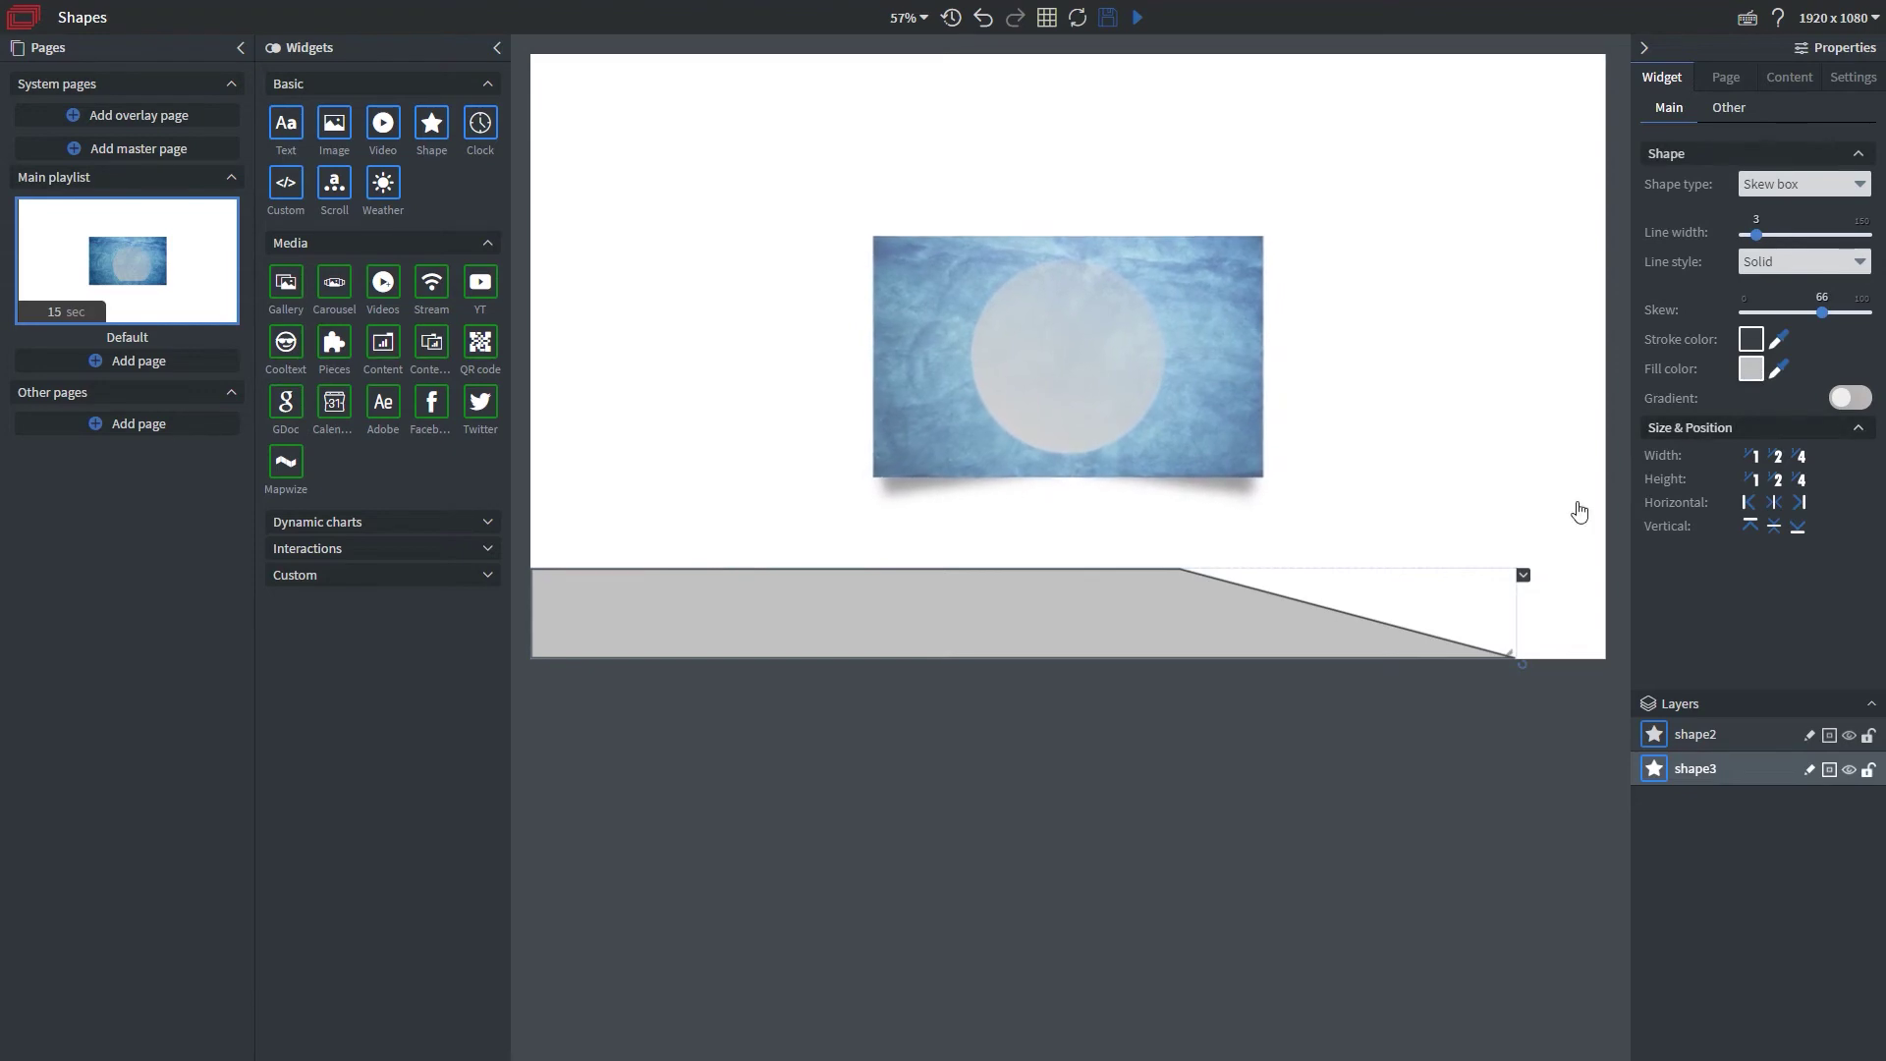
Fill the skew box with black (#000000) and widen it to about 1870 px.
click(1751, 370)
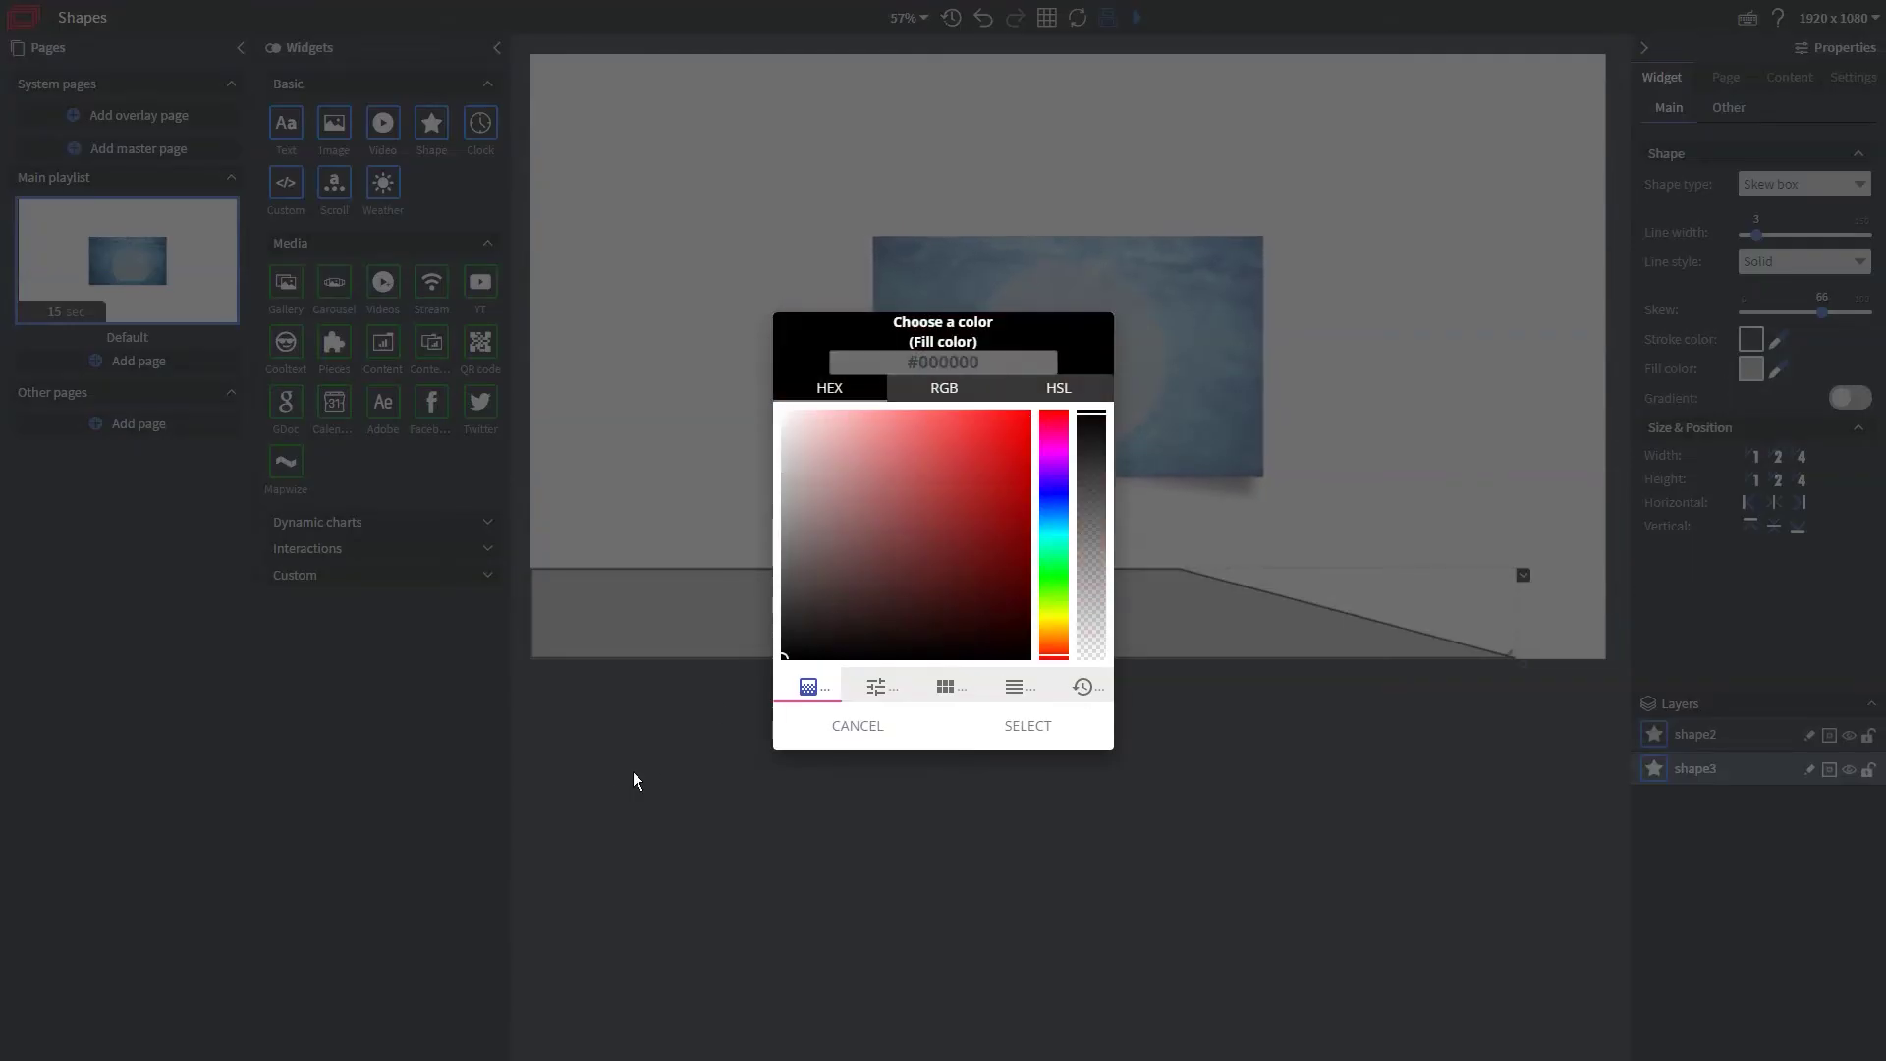
click(1028, 726)
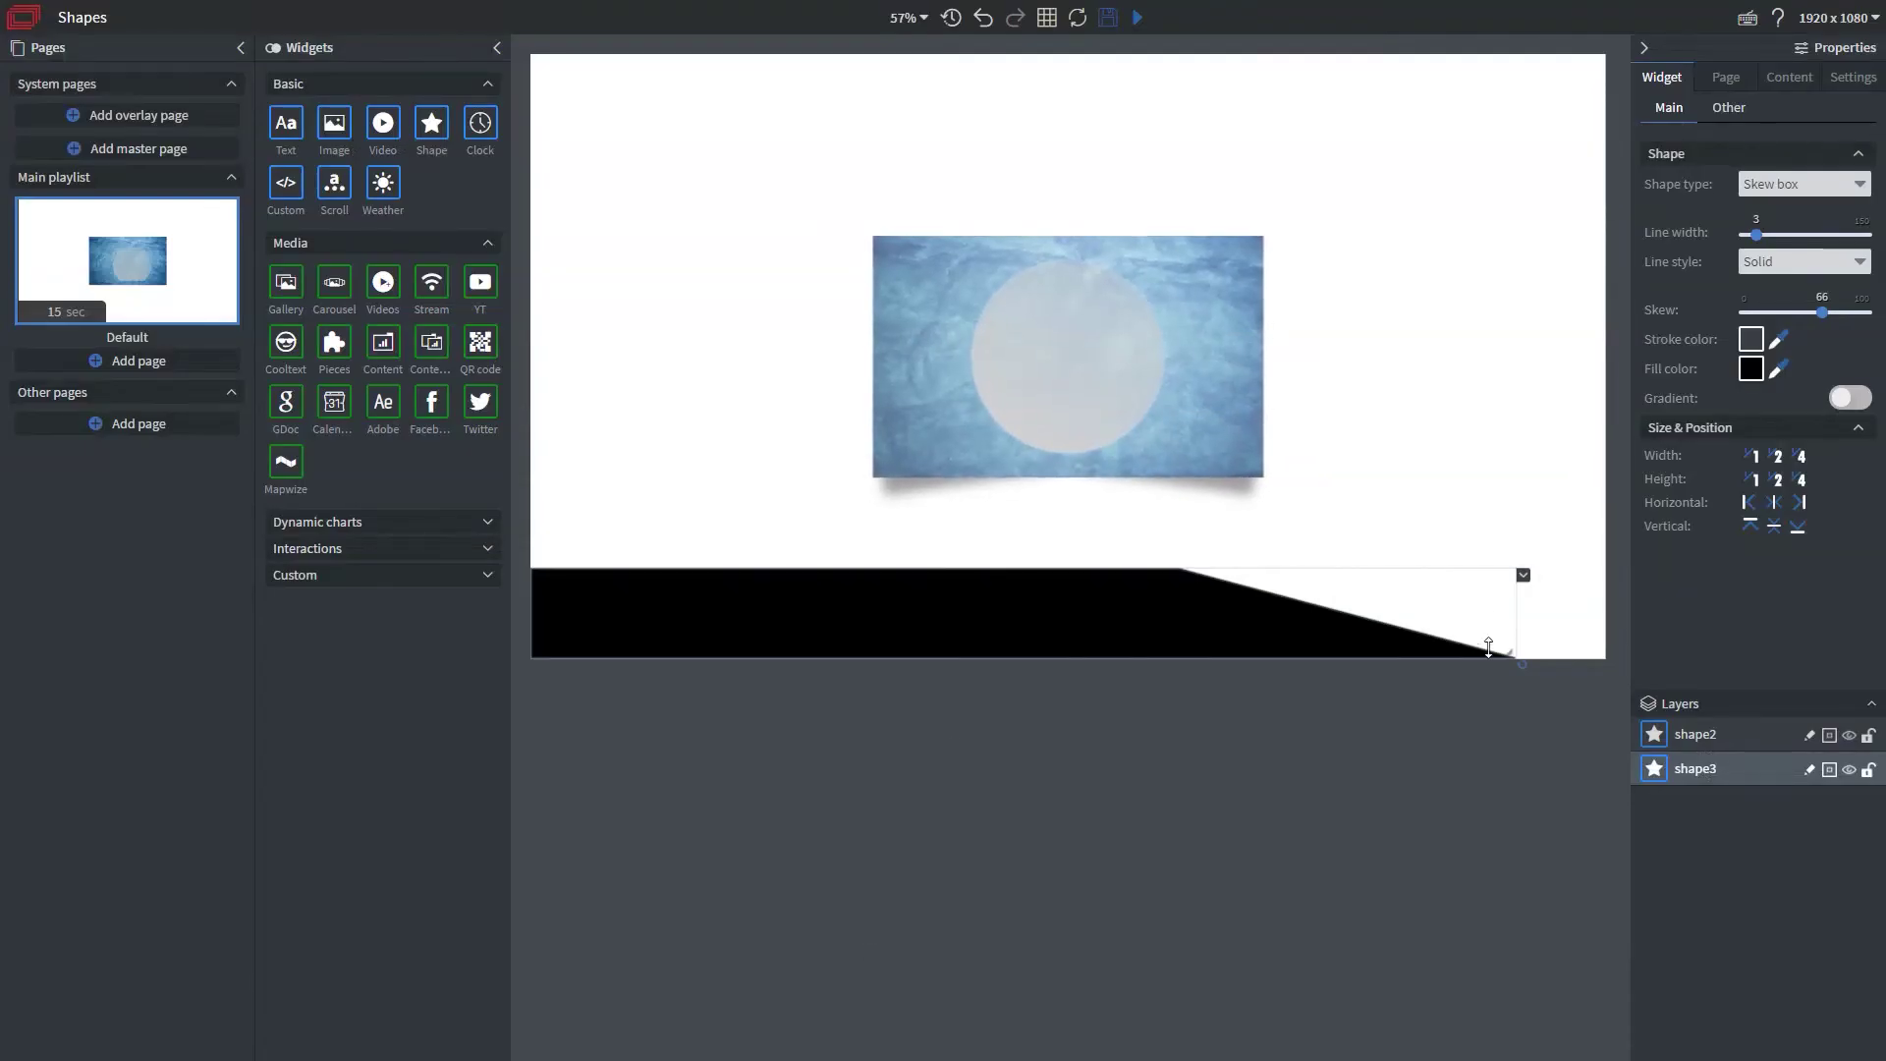
drag(1516, 628, 1578, 619)
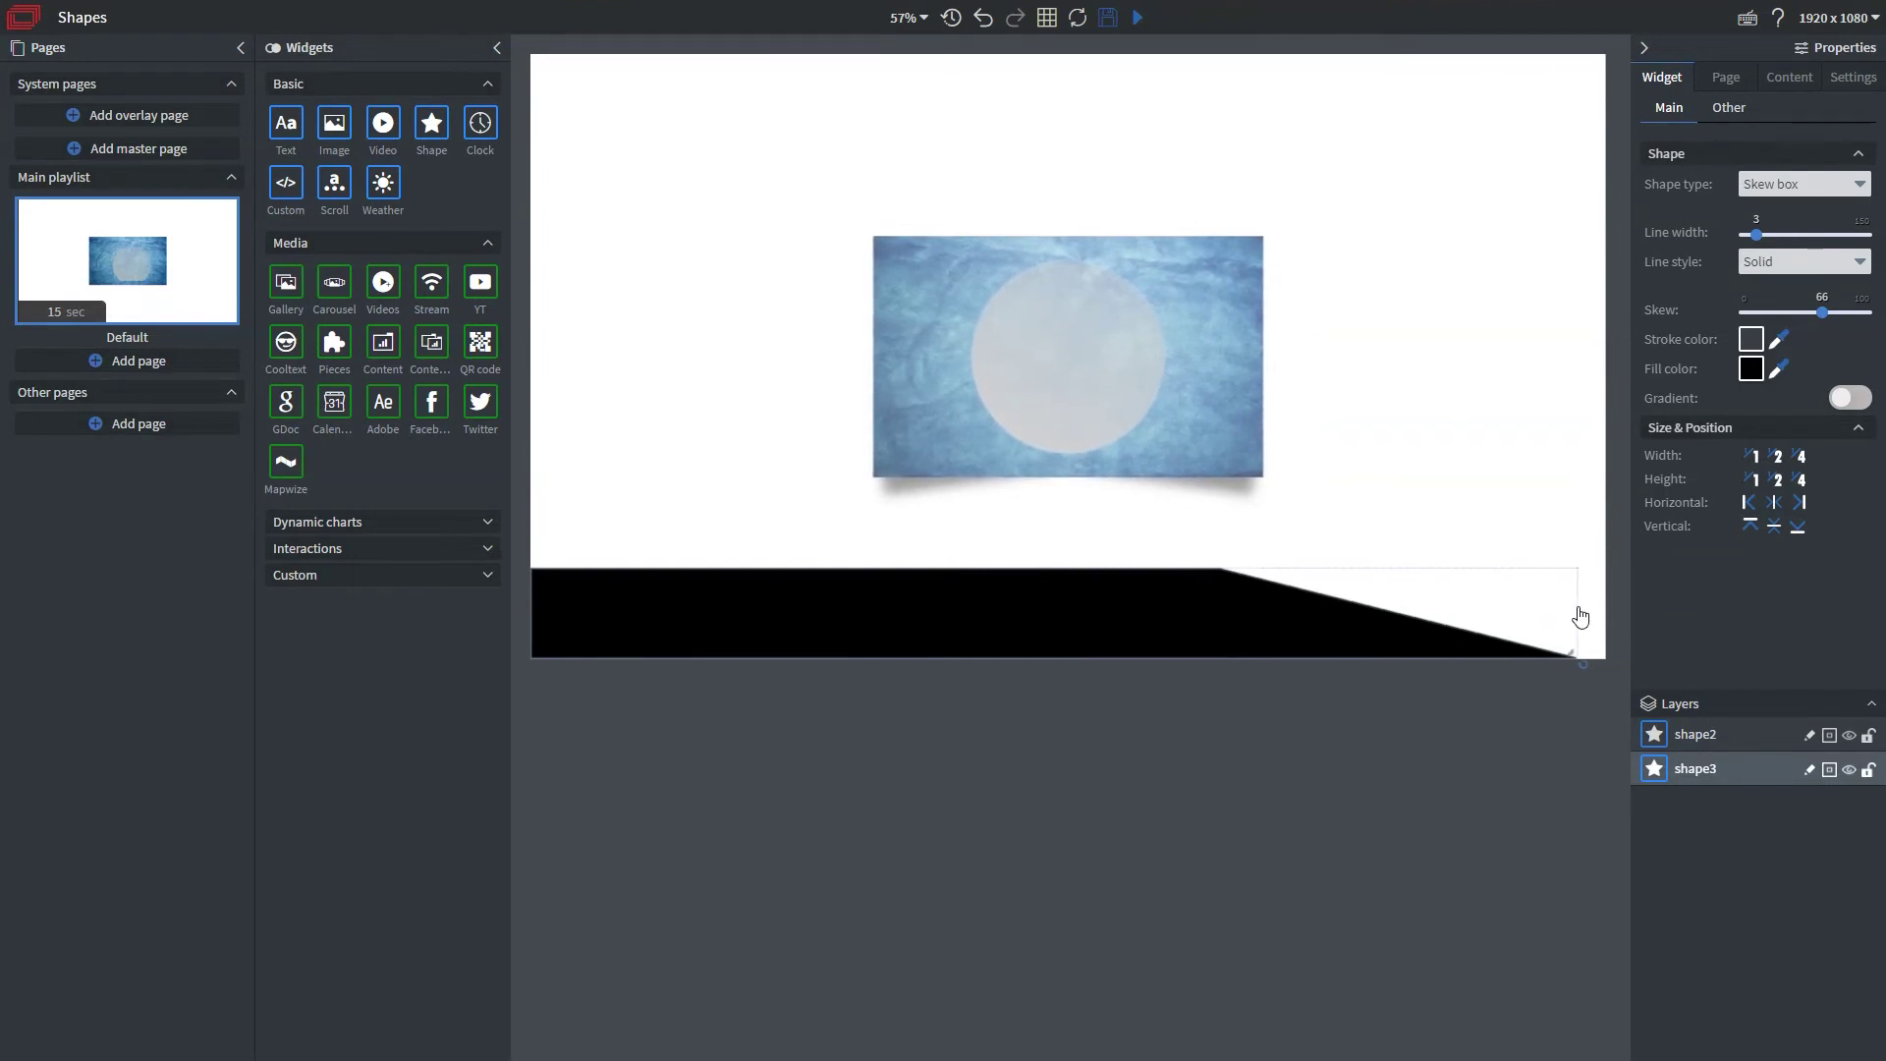
click(1489, 570)
Duplicate the black skew box and fill the copy with dark gray #595959.
click(1040, 623)
key(ctrl+d)
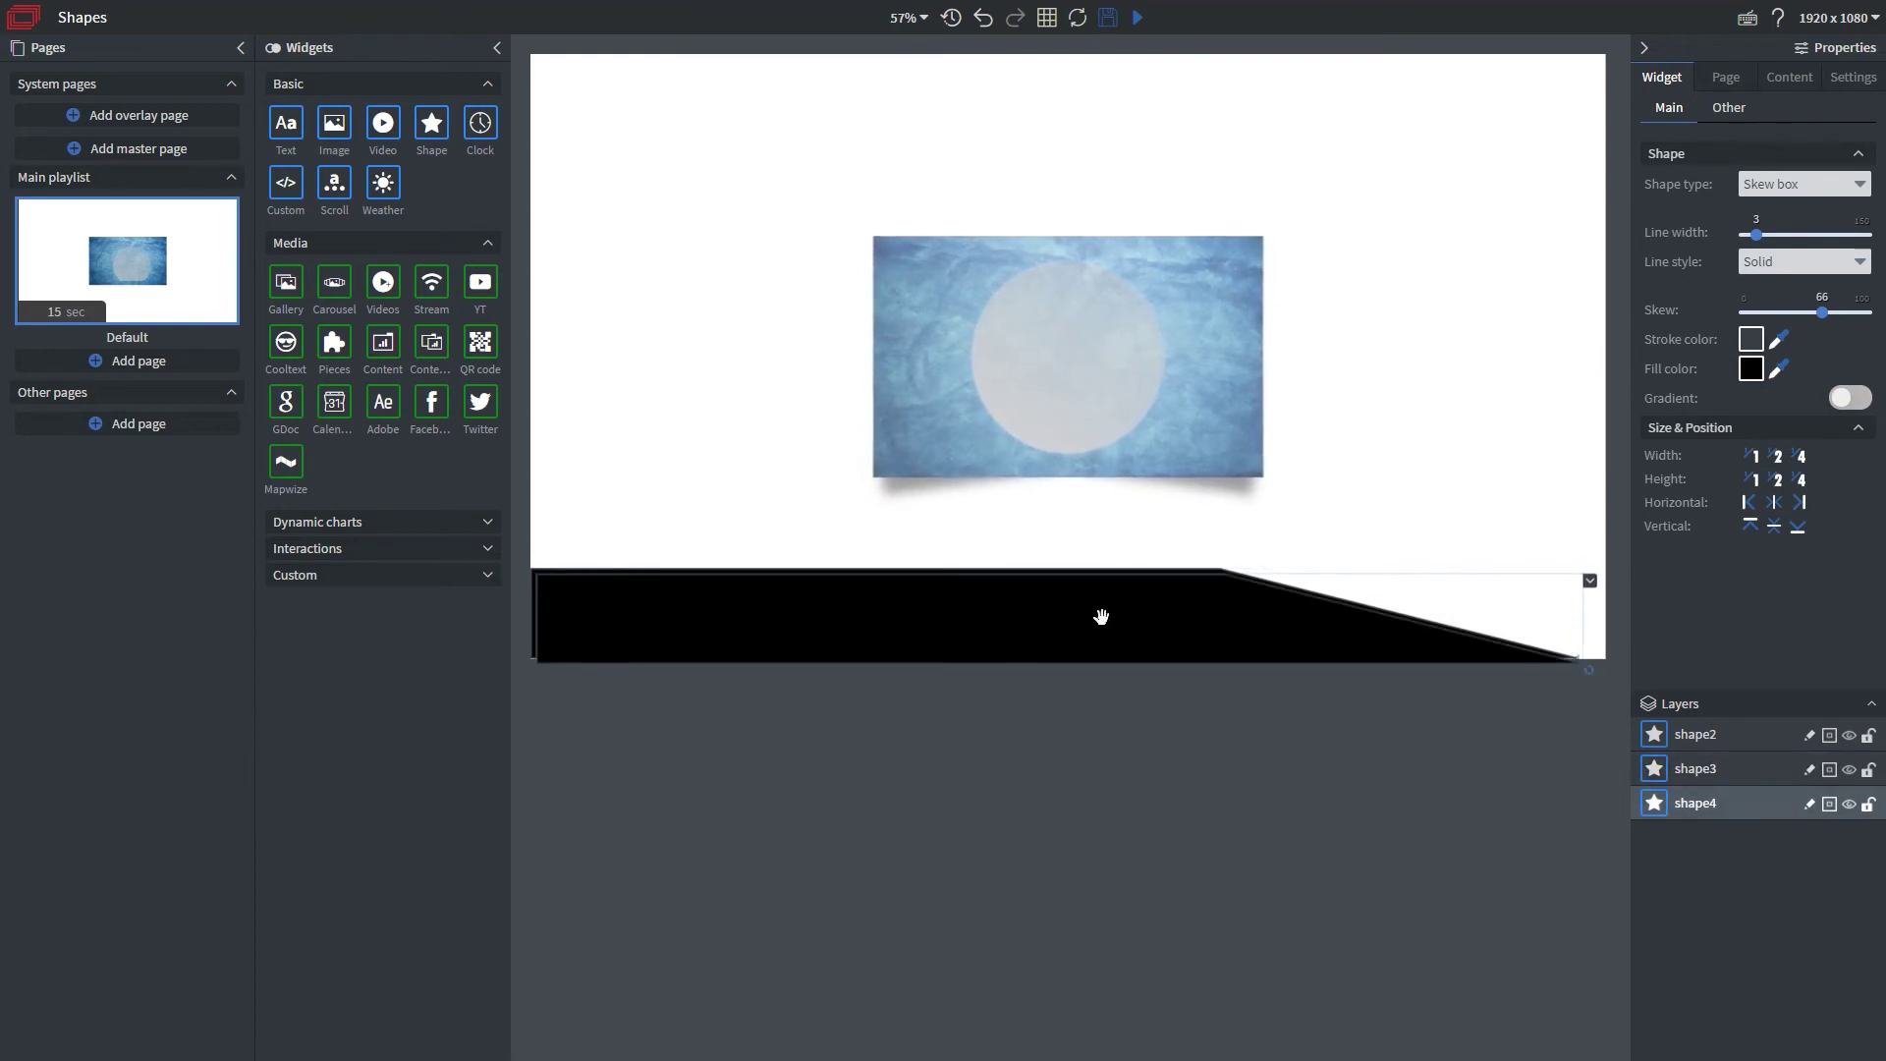
click(1751, 370)
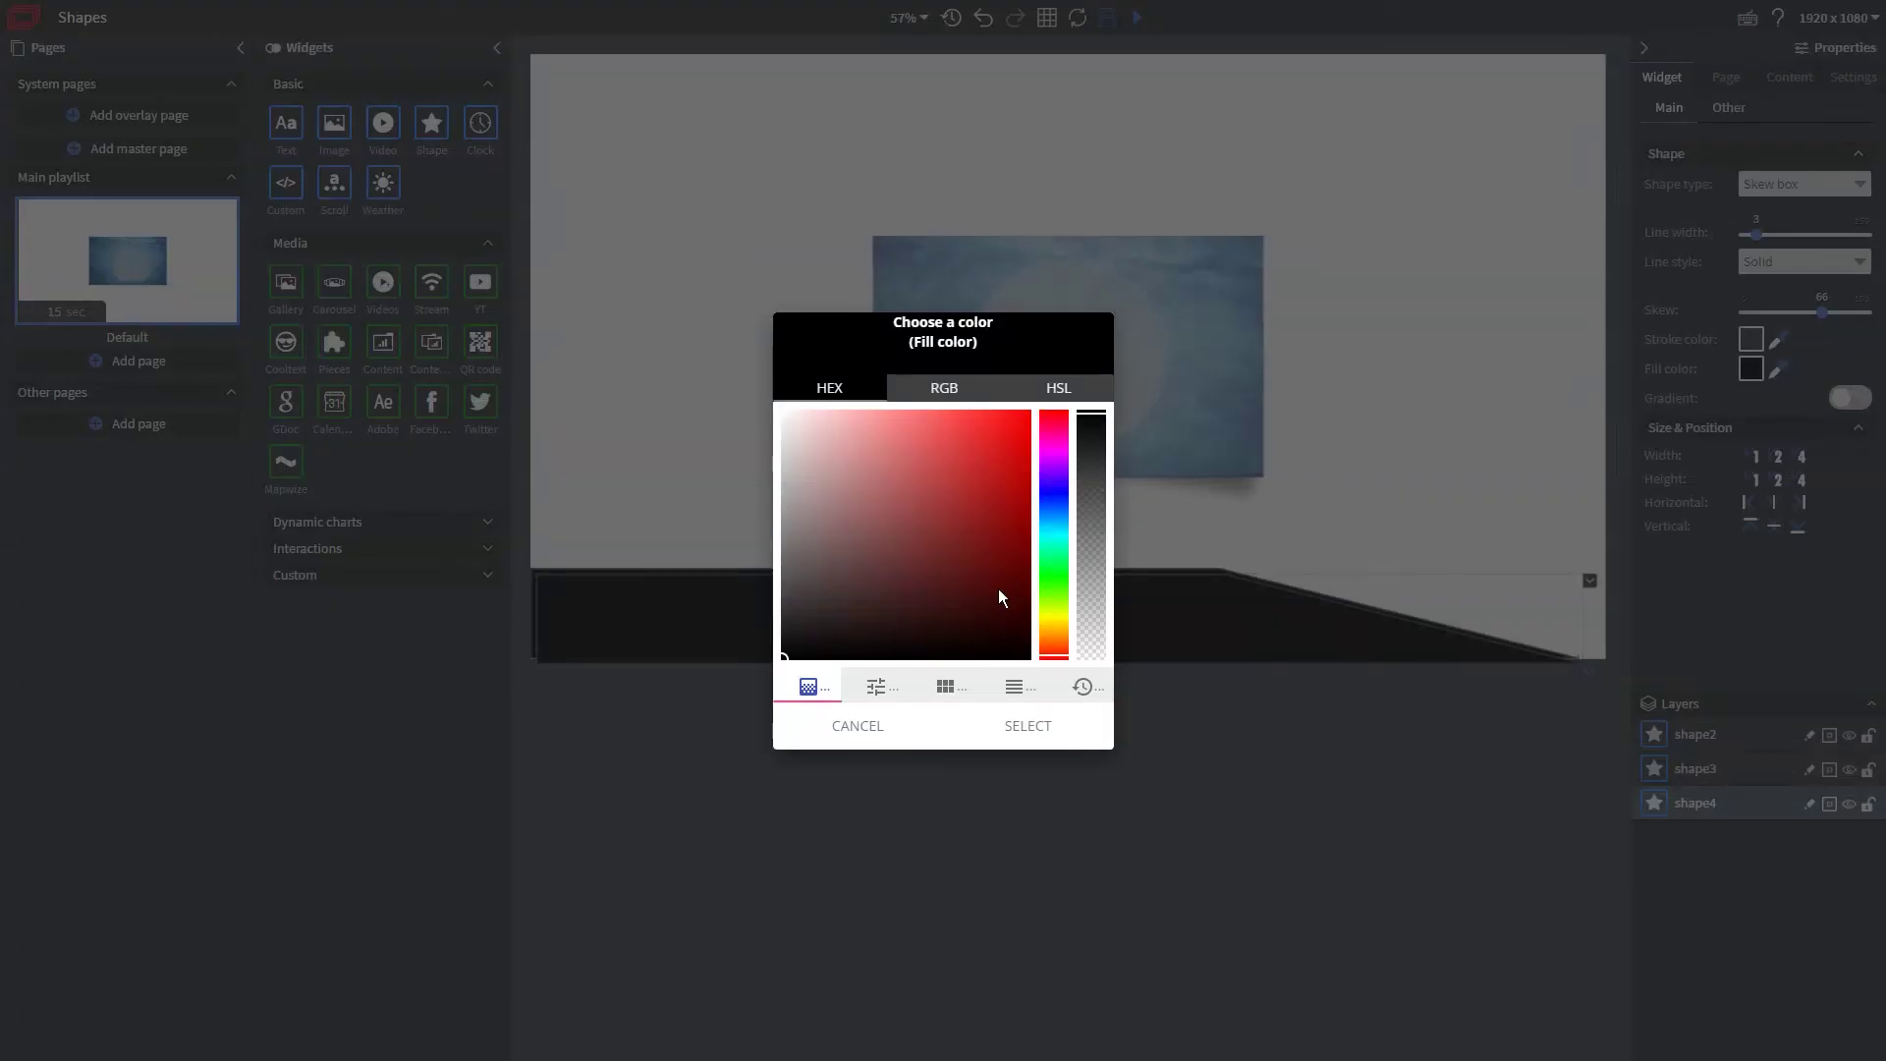
mouse_move(784, 550)
mouse_down()
mouse_move(756, 550)
mouse_move(758, 574)
mouse_up()
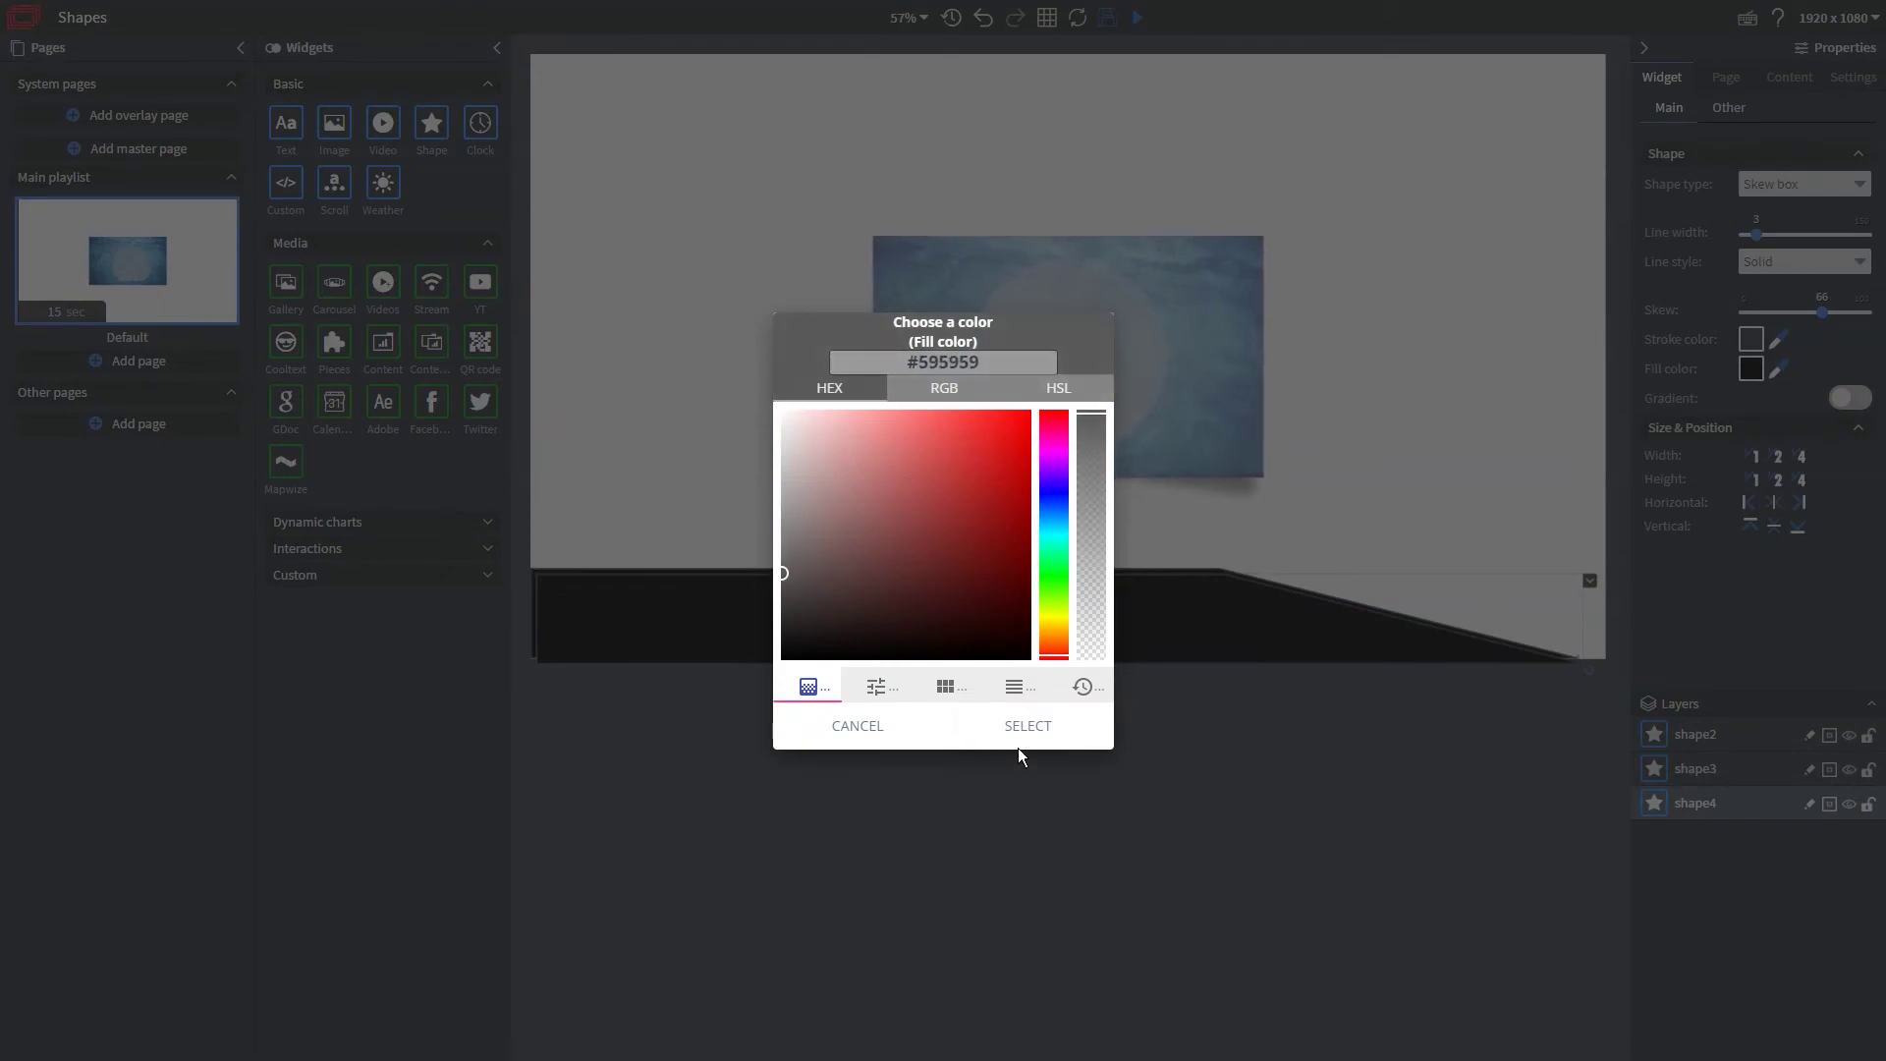
click(1017, 742)
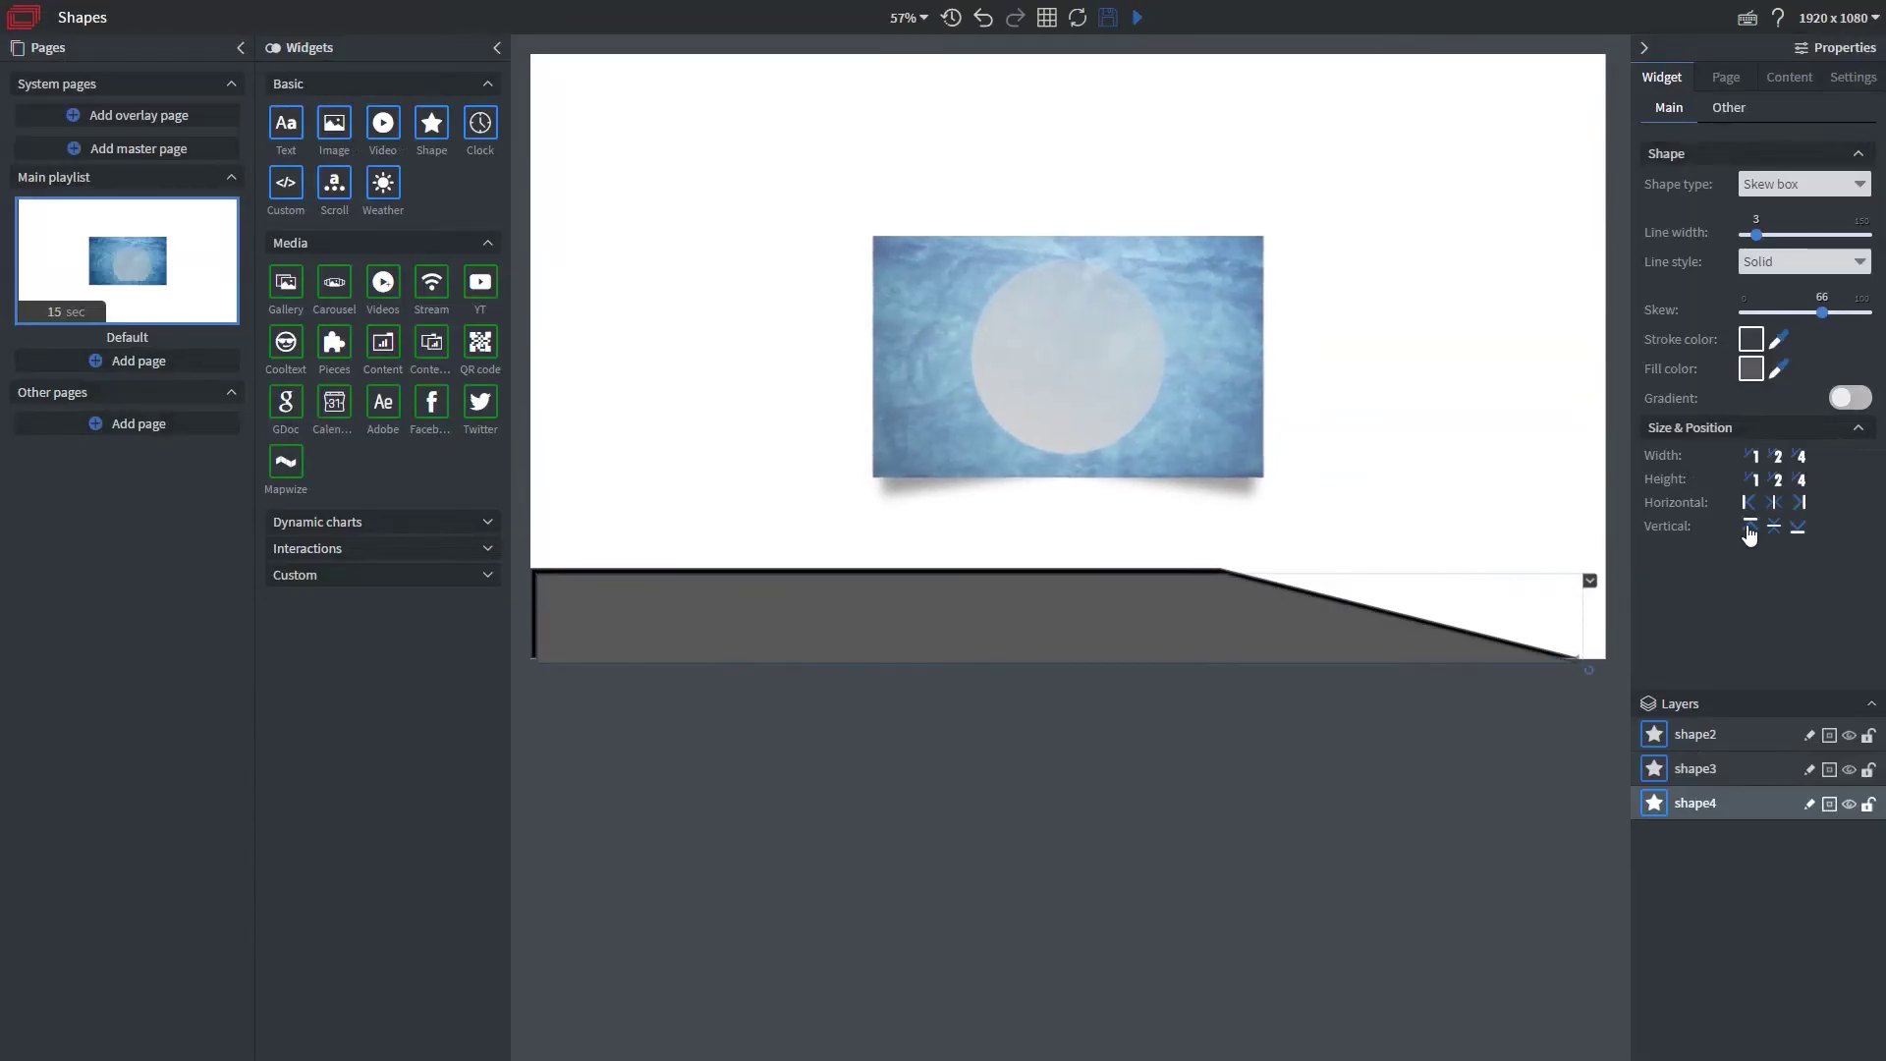
Align the dark gray skew box to the page's bottom-left corner and narrow it to about 1590 px.
click(1797, 532)
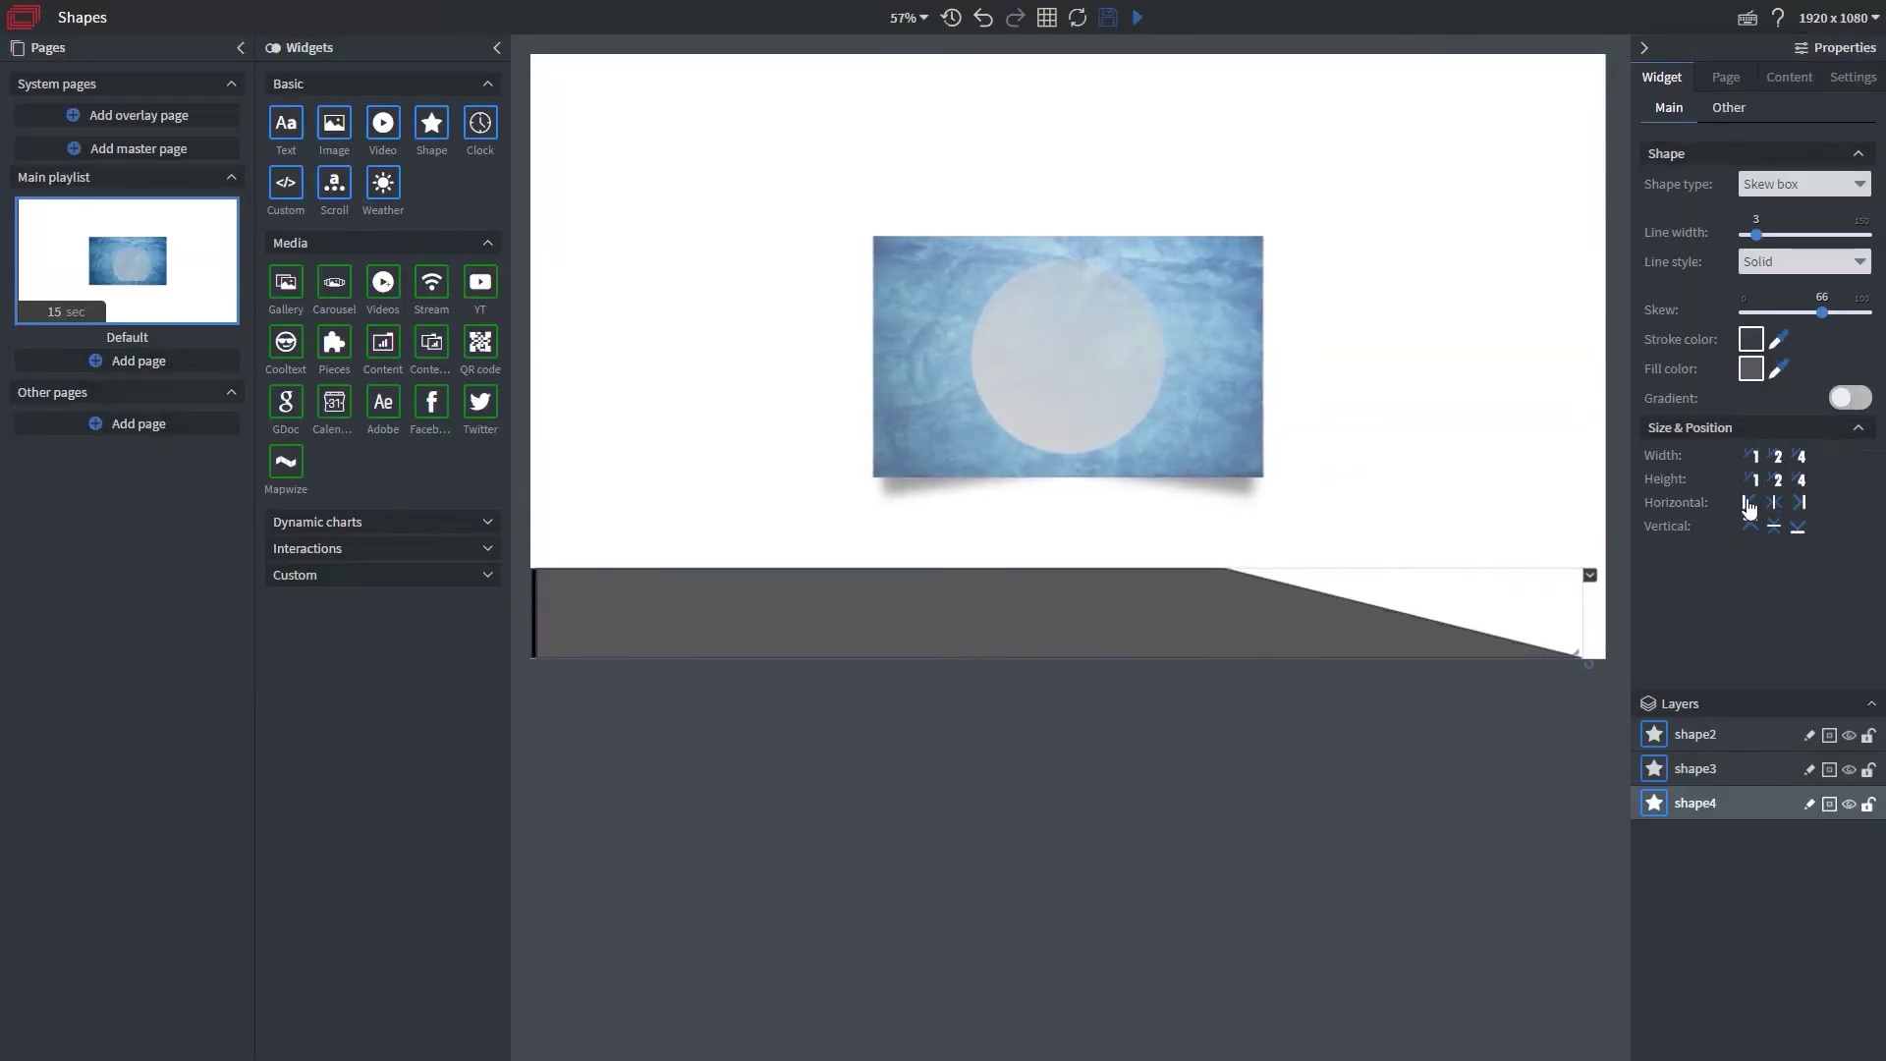
click(1749, 502)
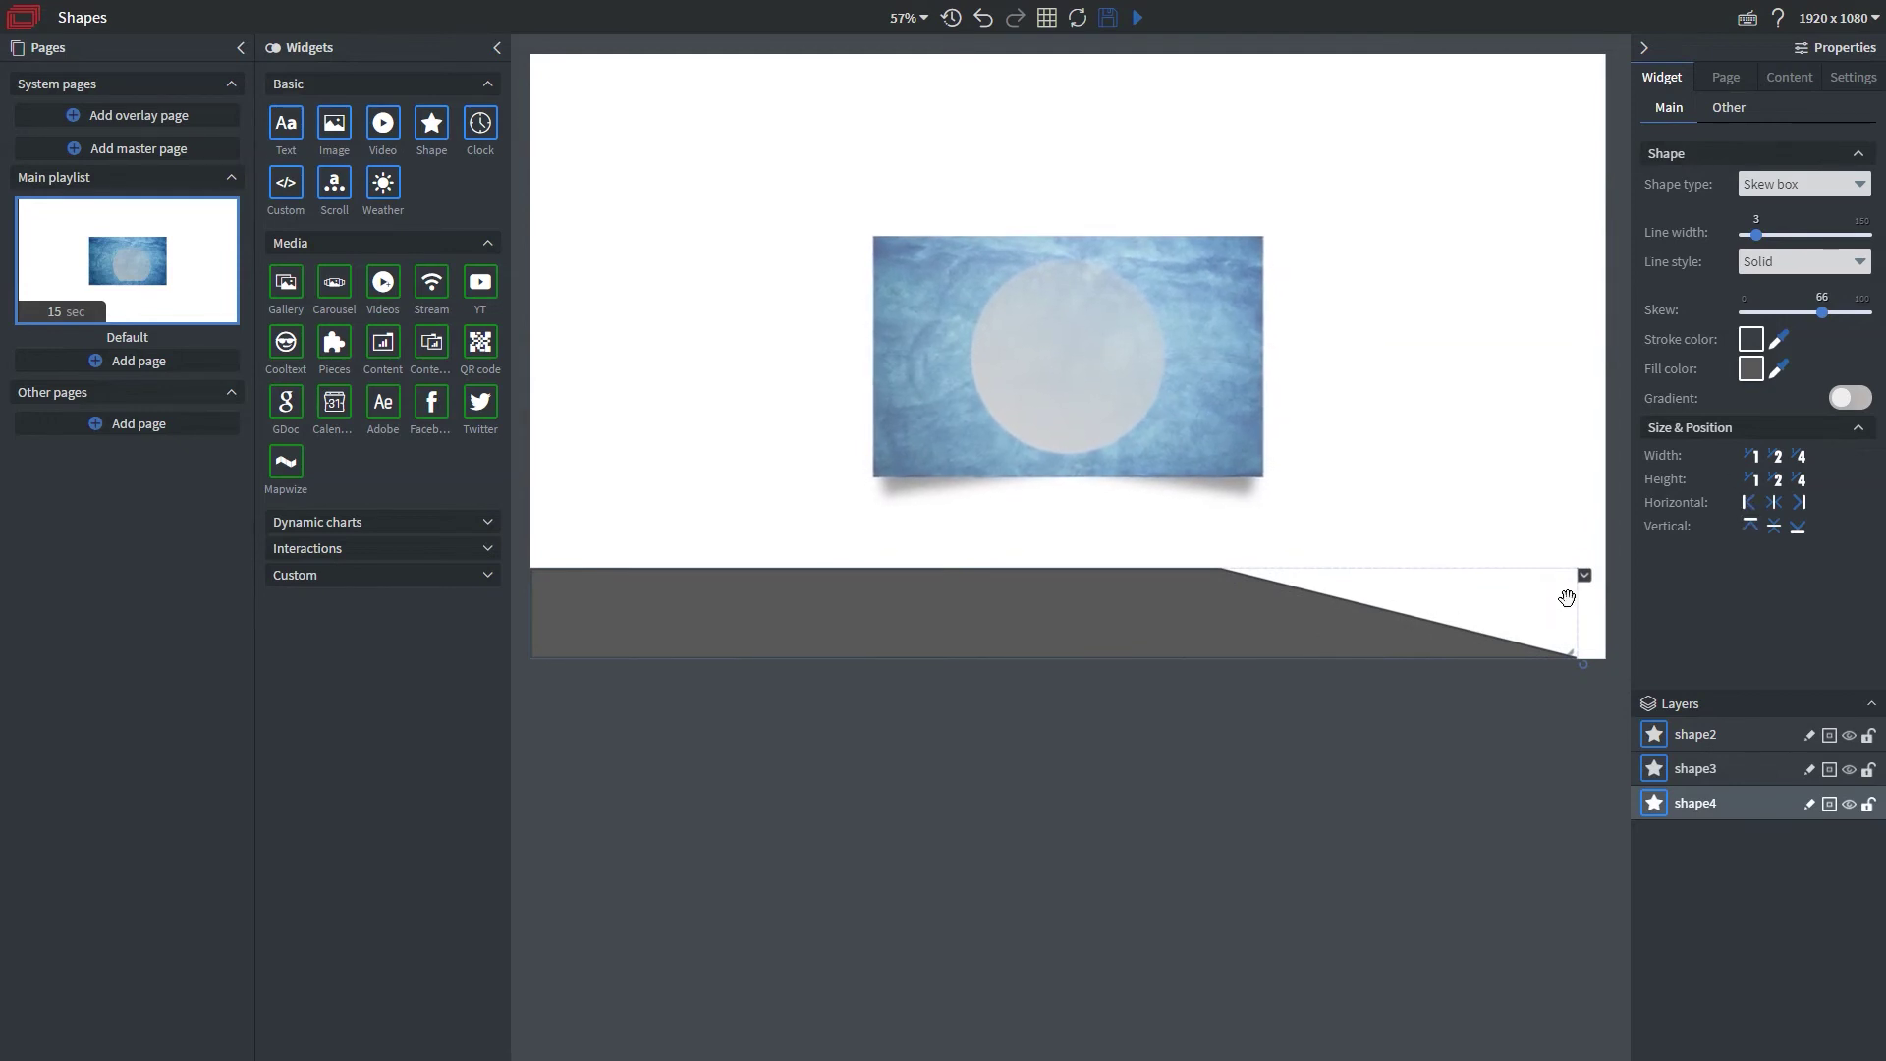
drag(1568, 609, 1427, 619)
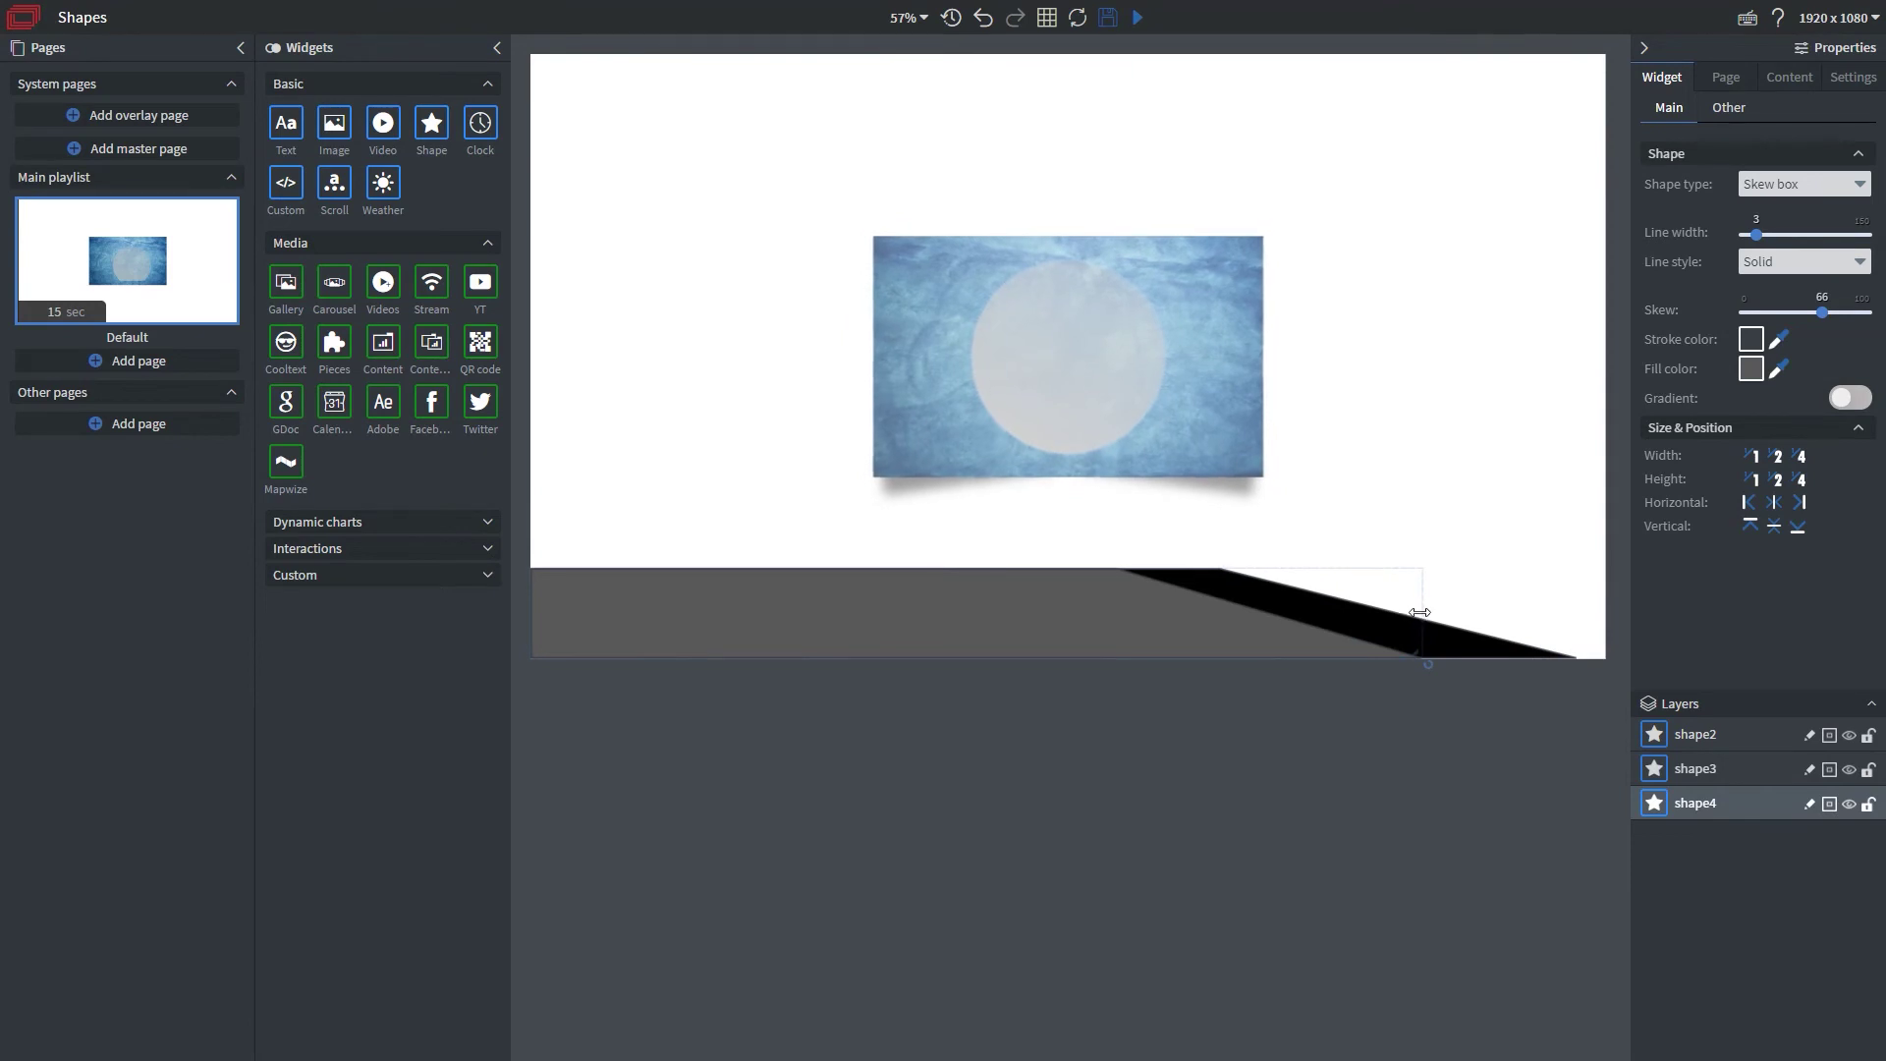
Duplicate the dark gray skew box and align the copy to the page's bottom-left corner.
key(ctrl+d)
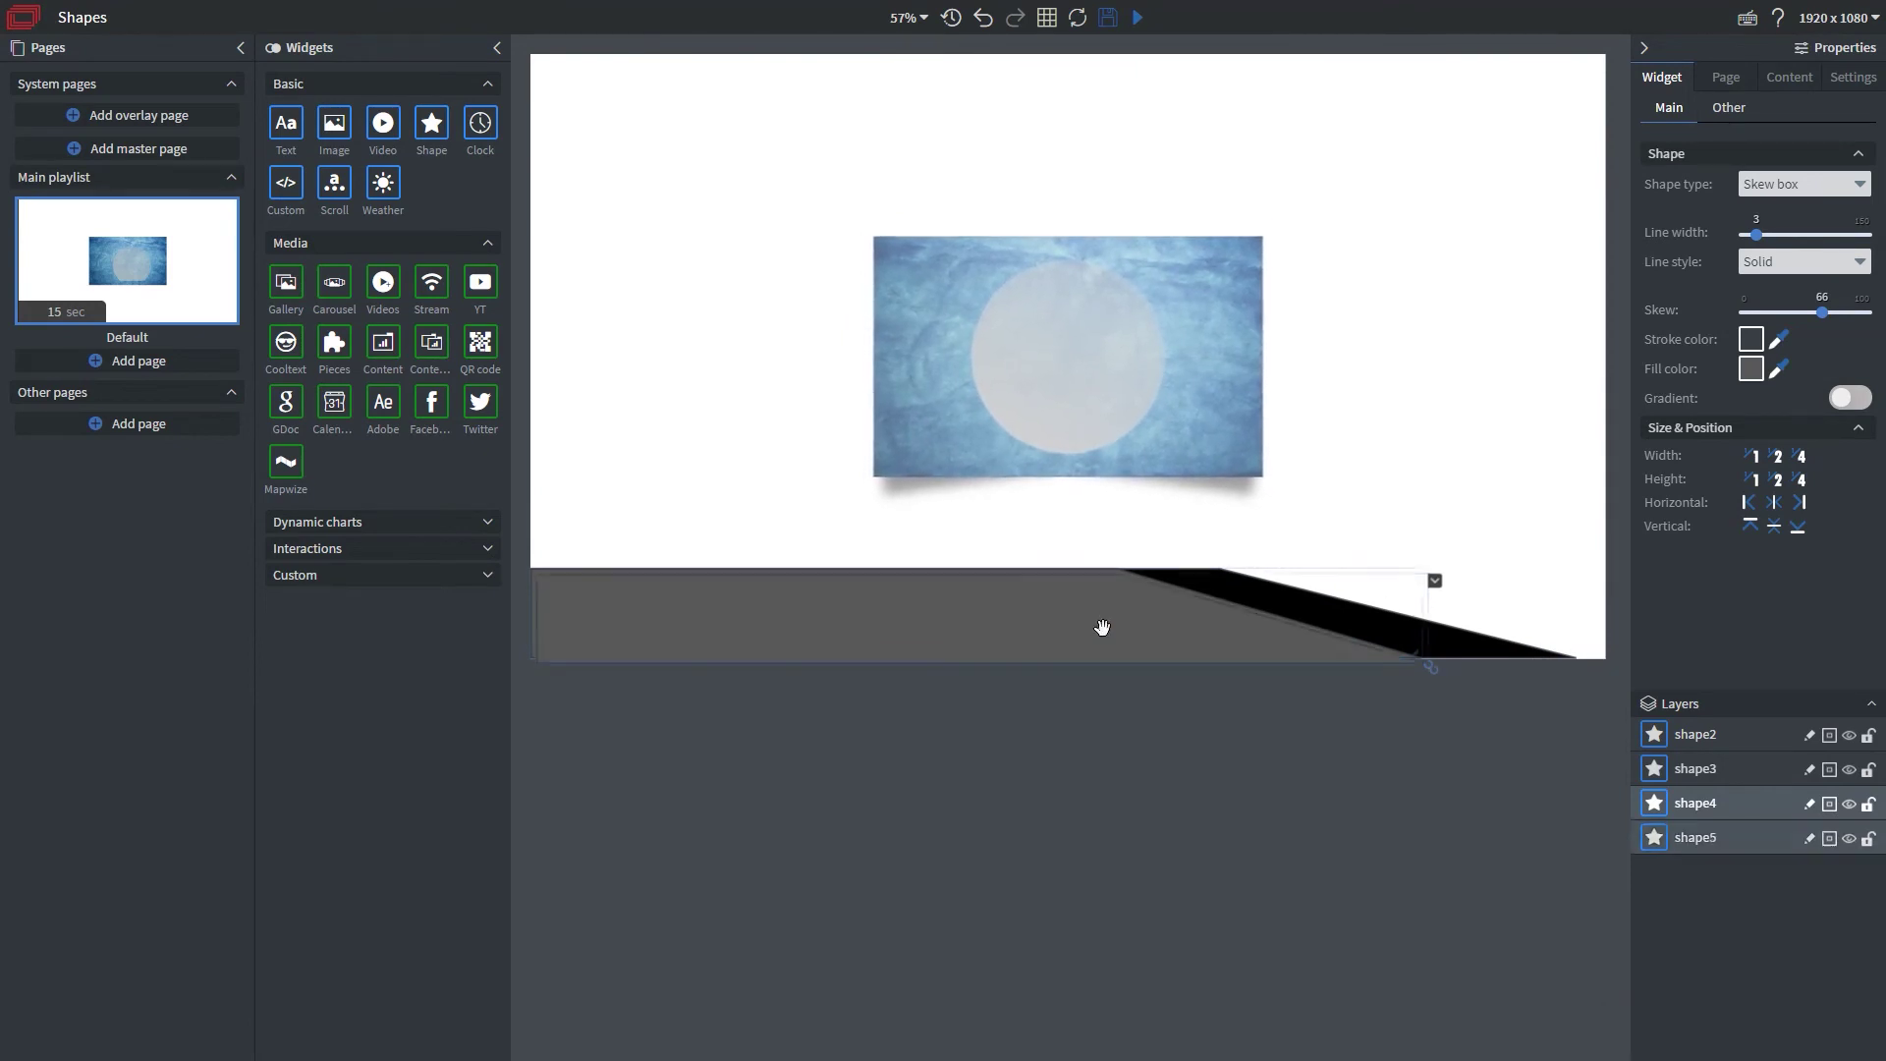
click(1798, 534)
click(1747, 504)
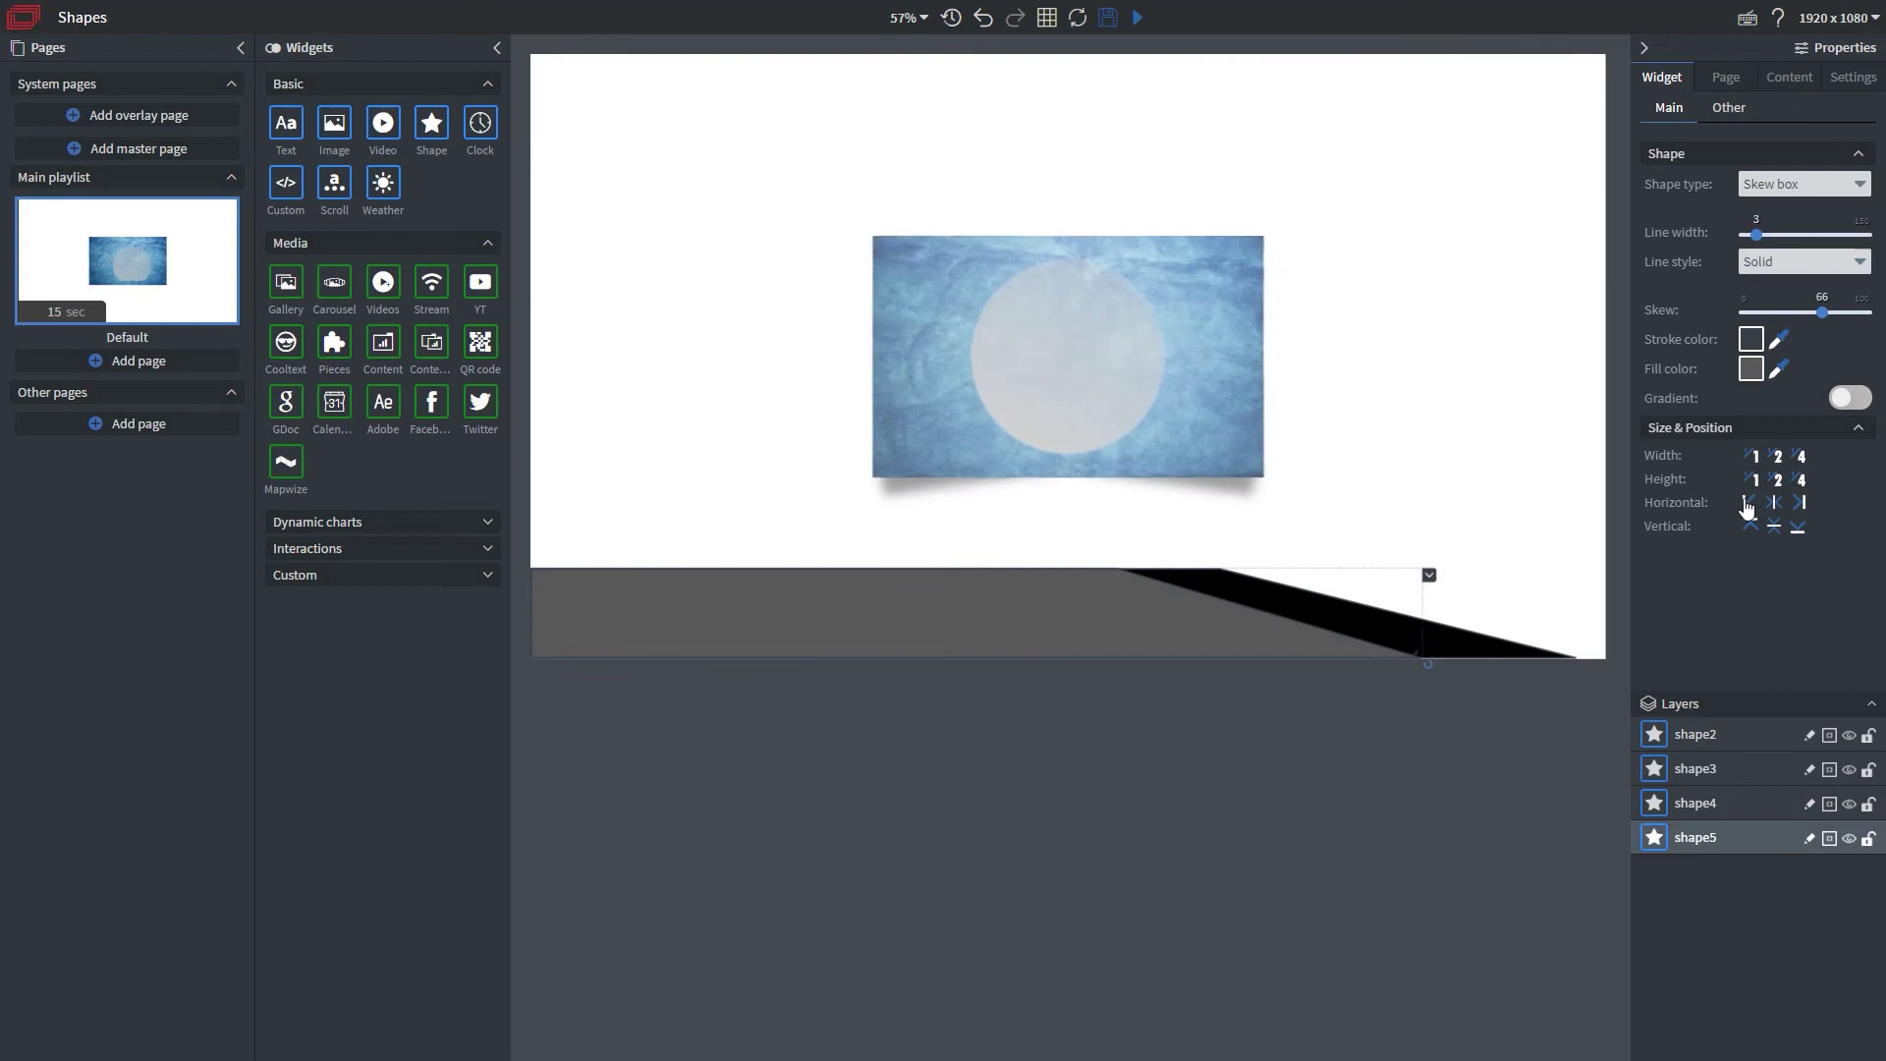
Fill the newest skew box copy with light gray #b4b3b3 and narrow it to about 1260 px.
click(1751, 371)
click(783, 481)
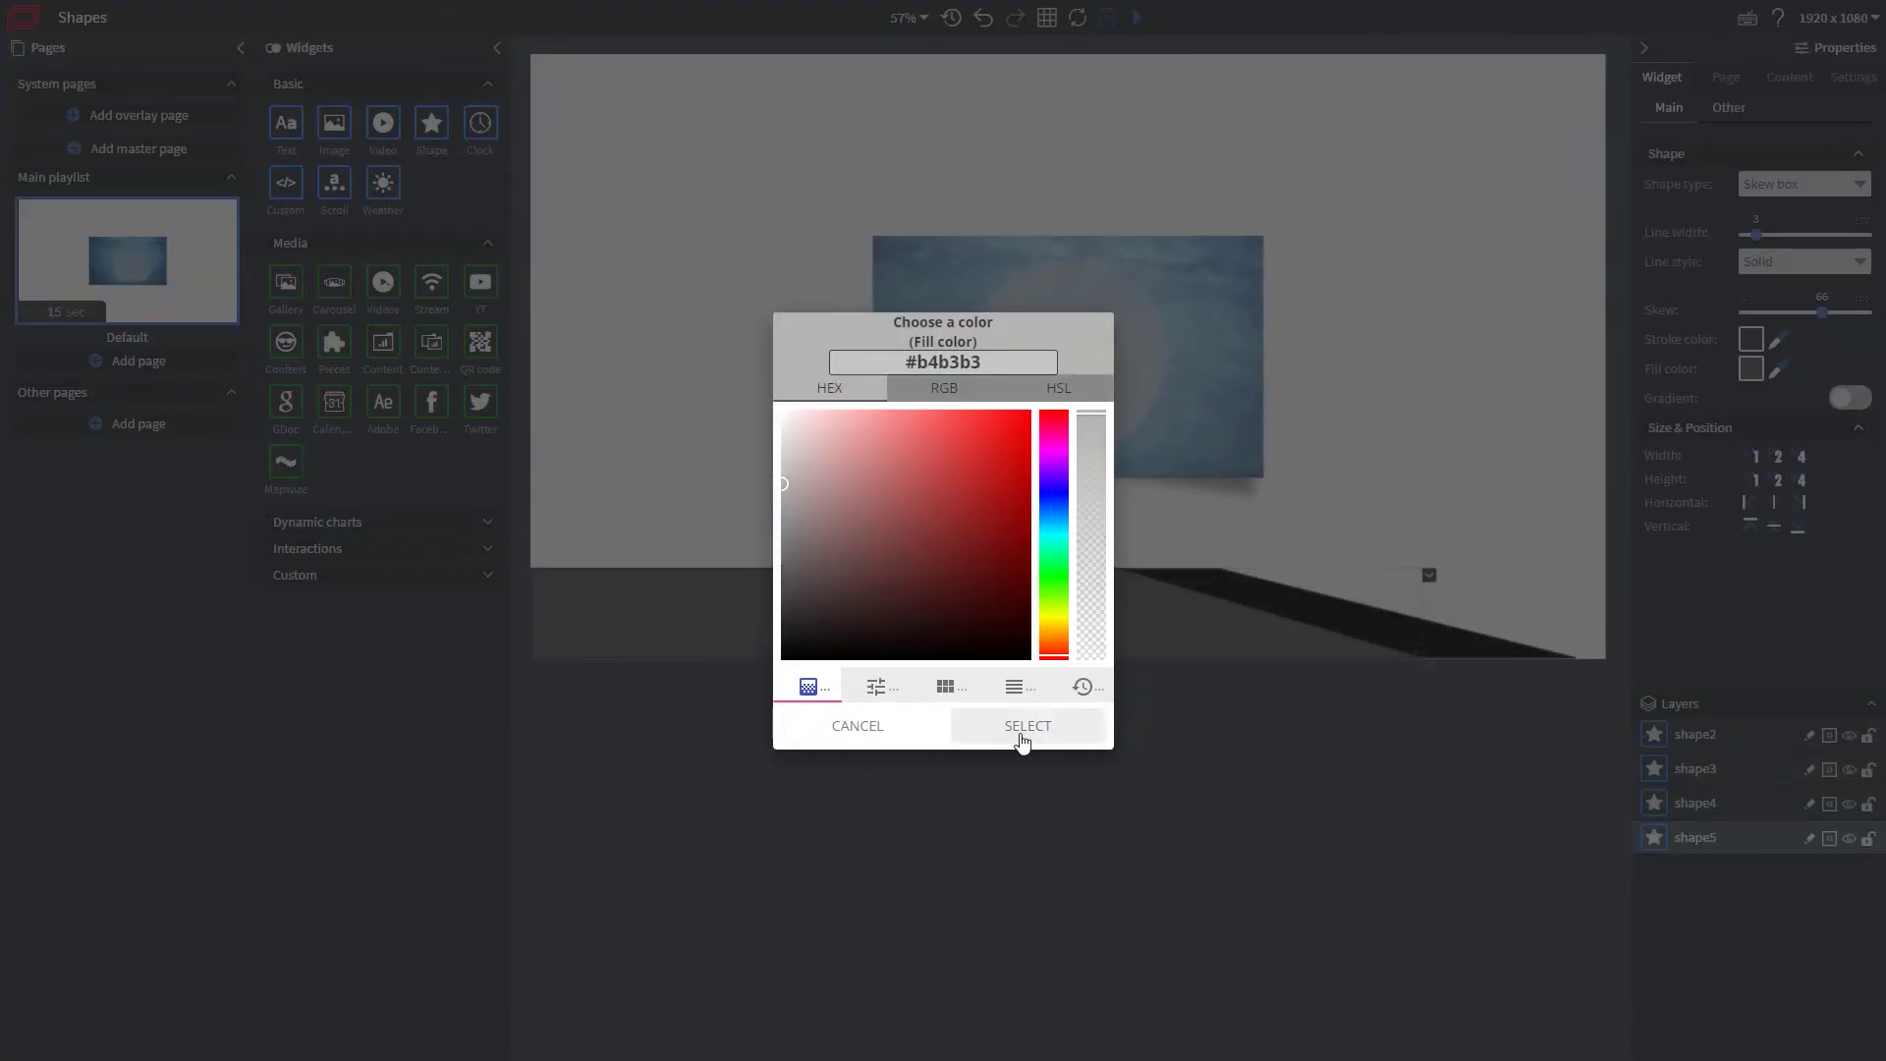
click(1025, 739)
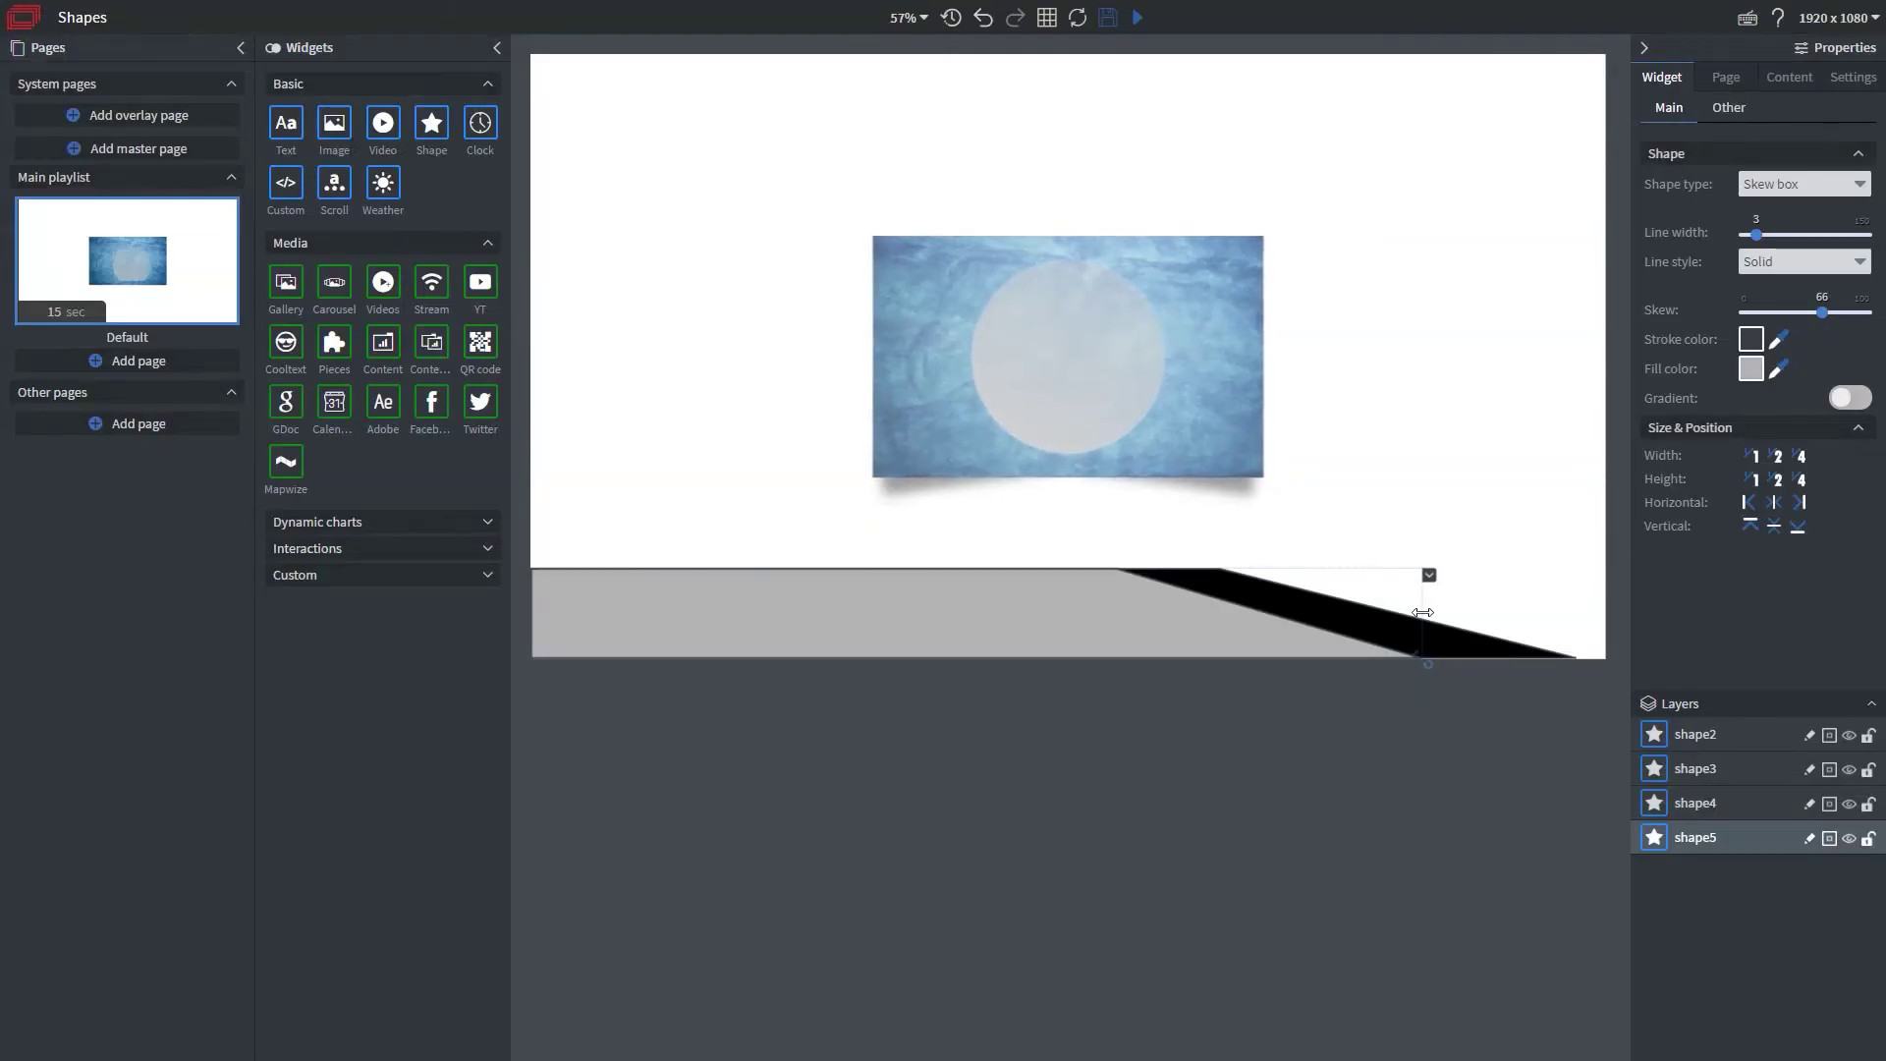
drag(1422, 612, 1236, 620)
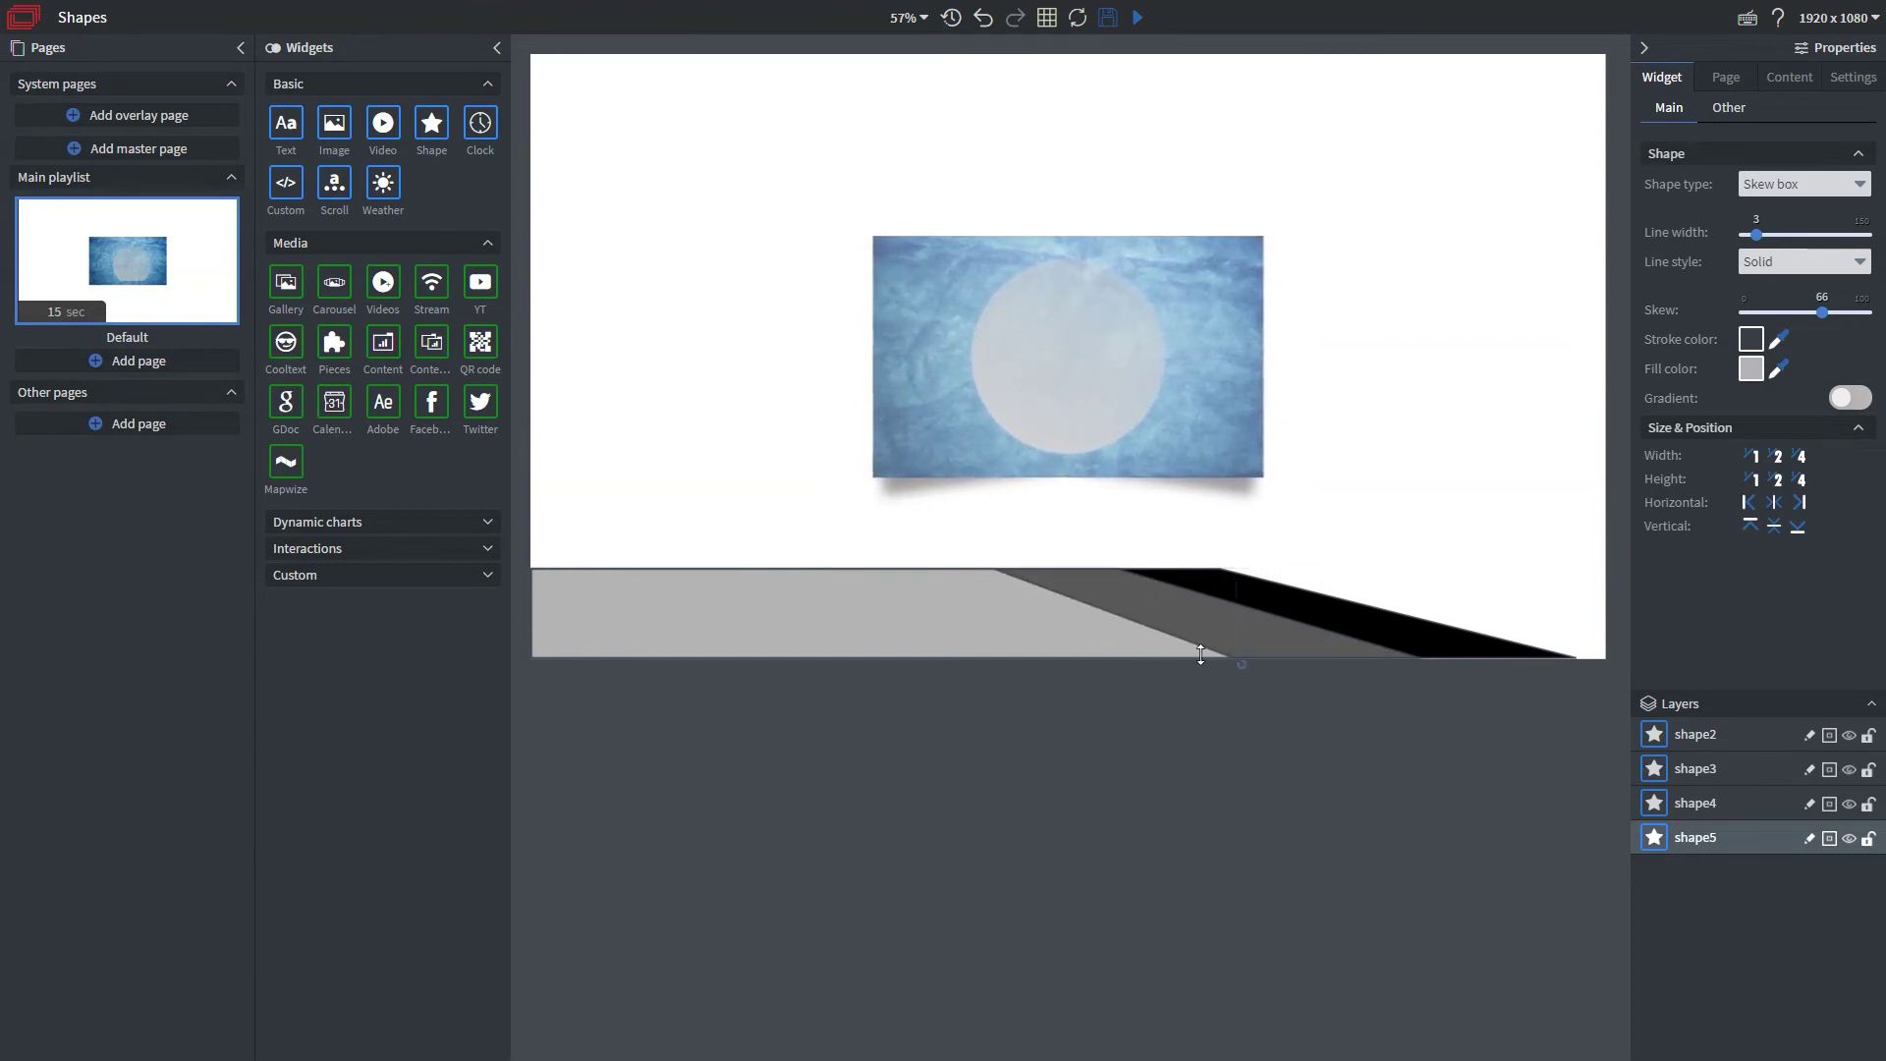
Give the black skew box a fadeInLeft enter animation with a 2-second delay.
click(1493, 645)
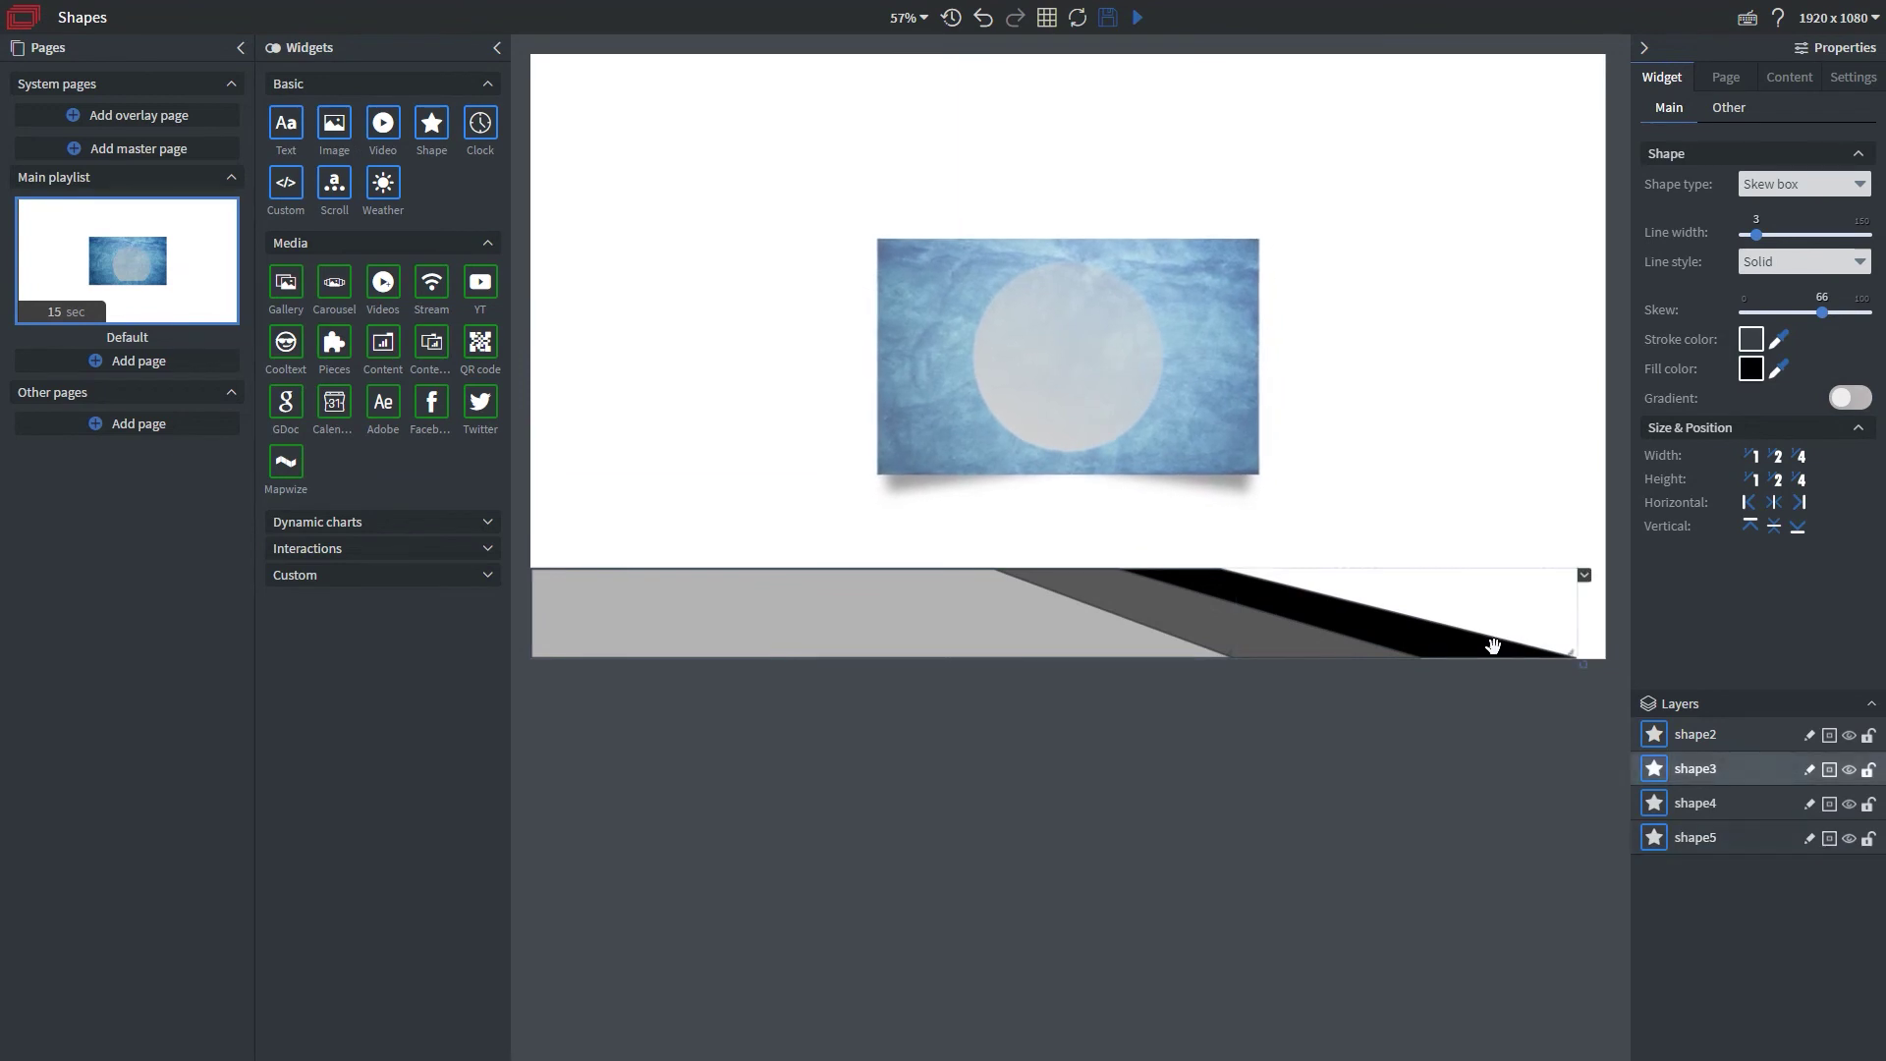
click(1731, 108)
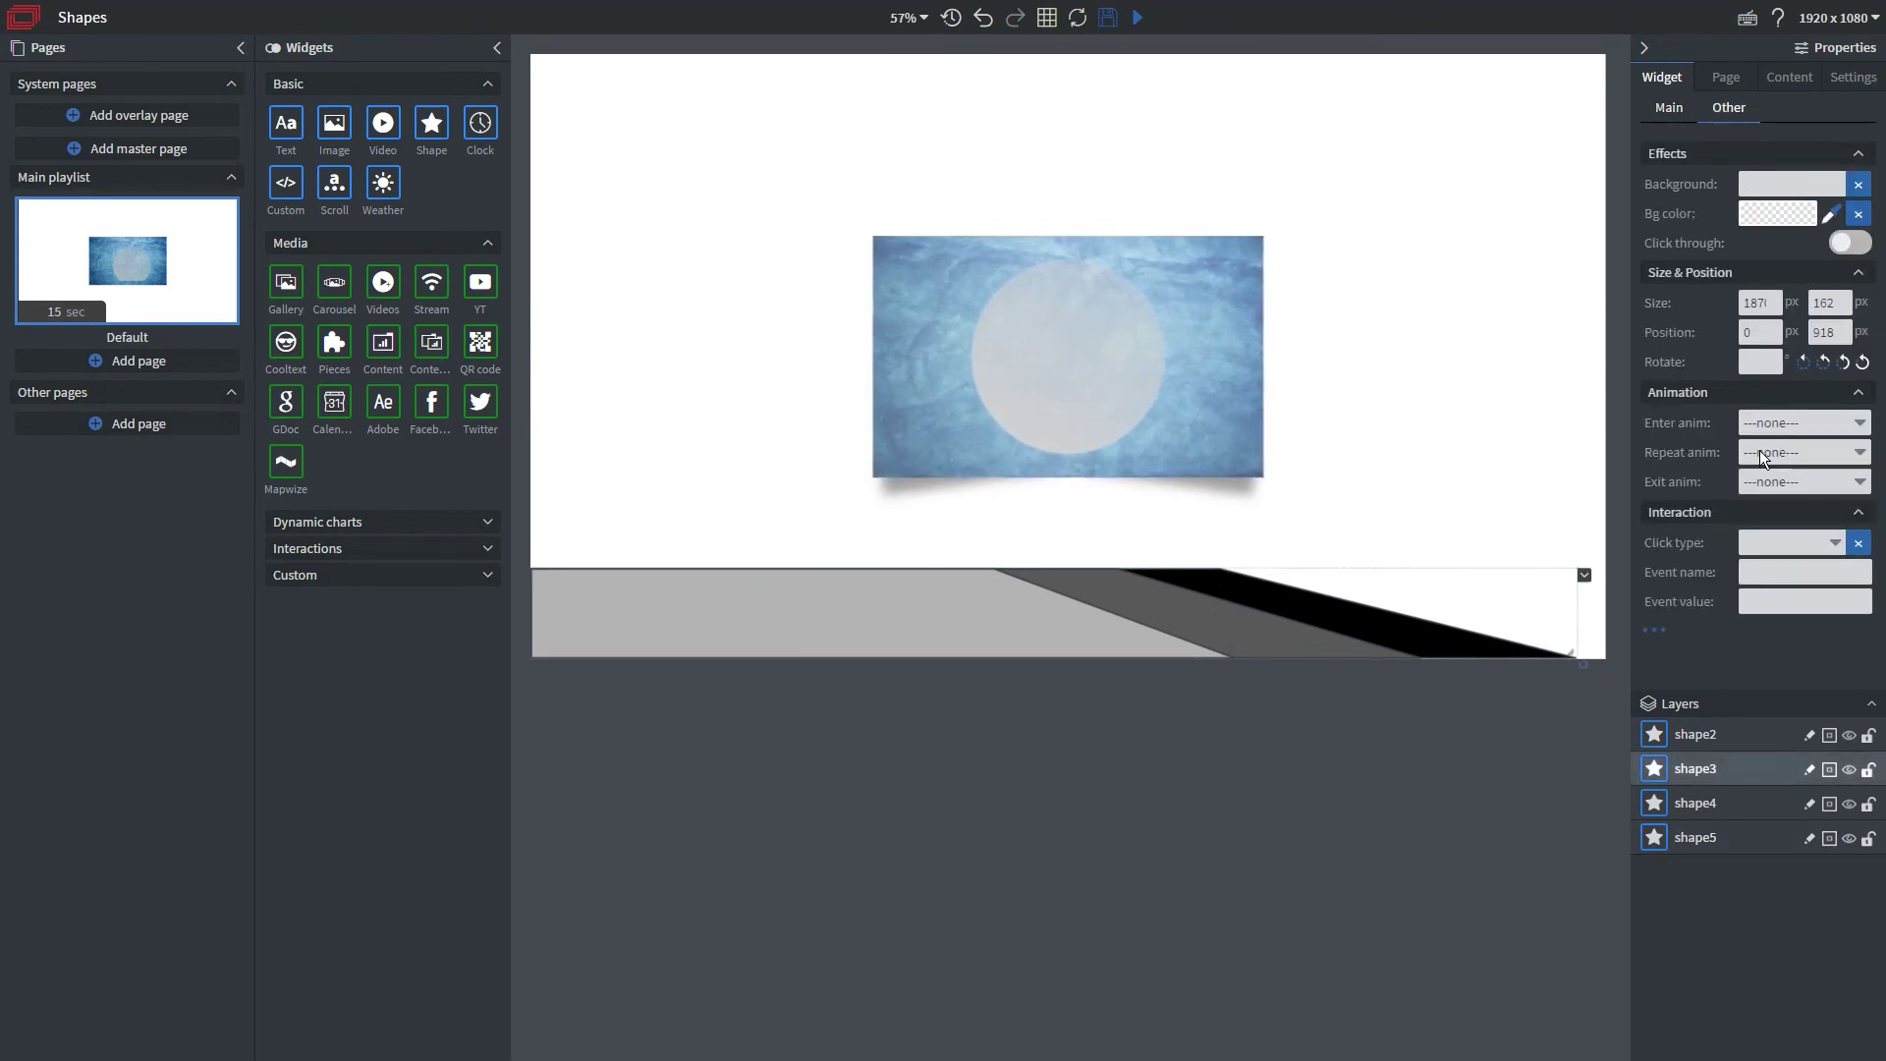
click(1785, 424)
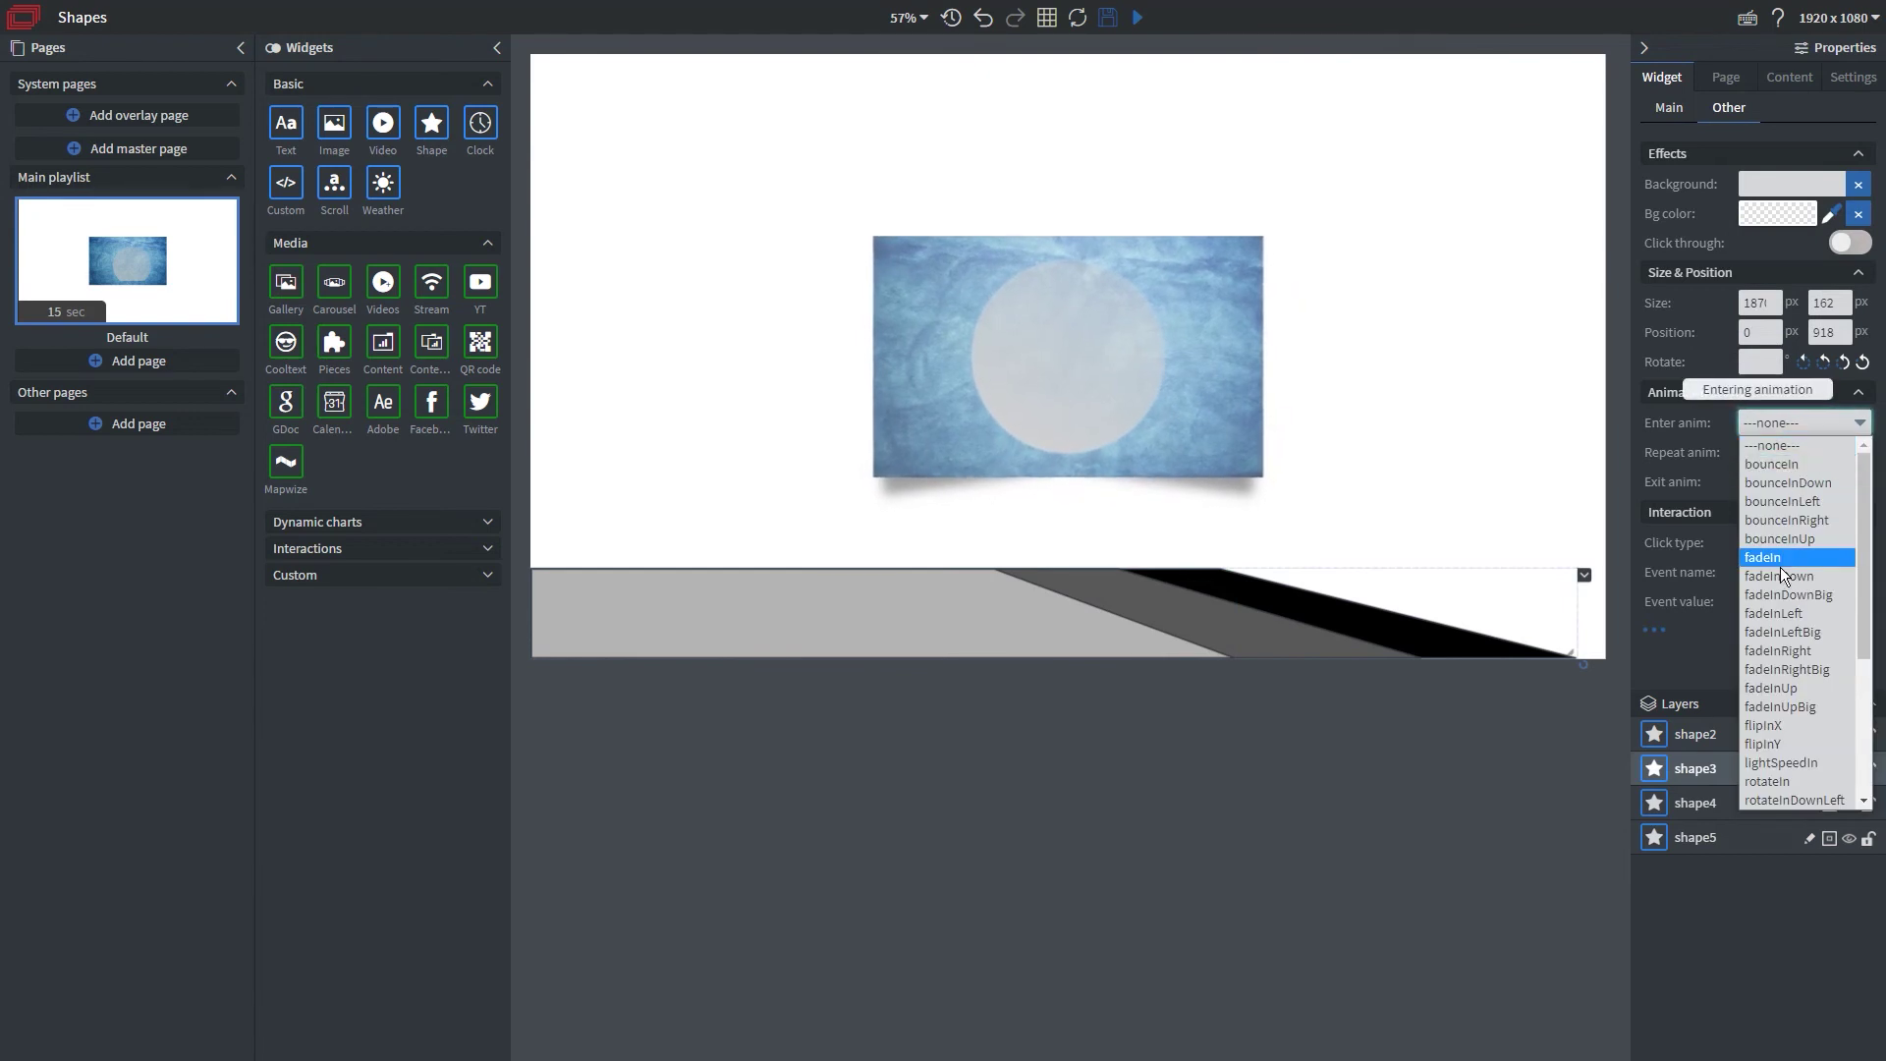
click(1789, 612)
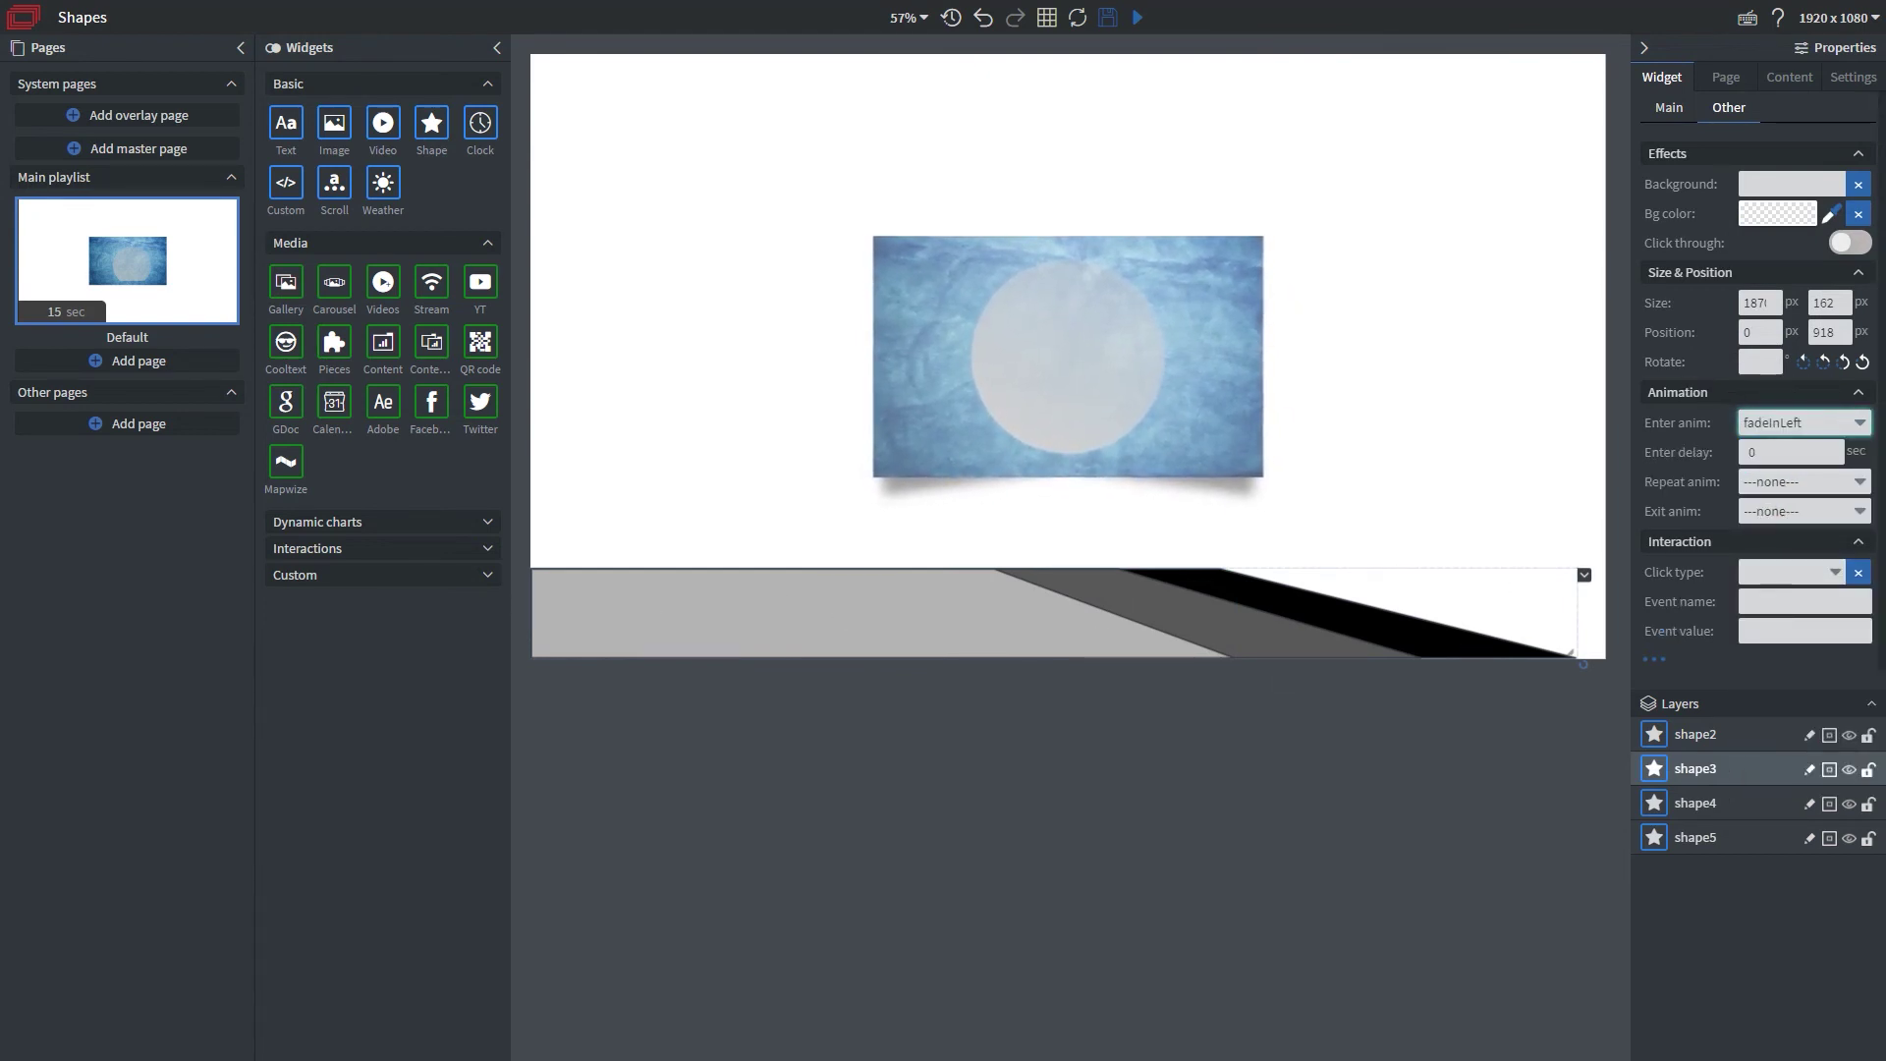
click(1773, 449)
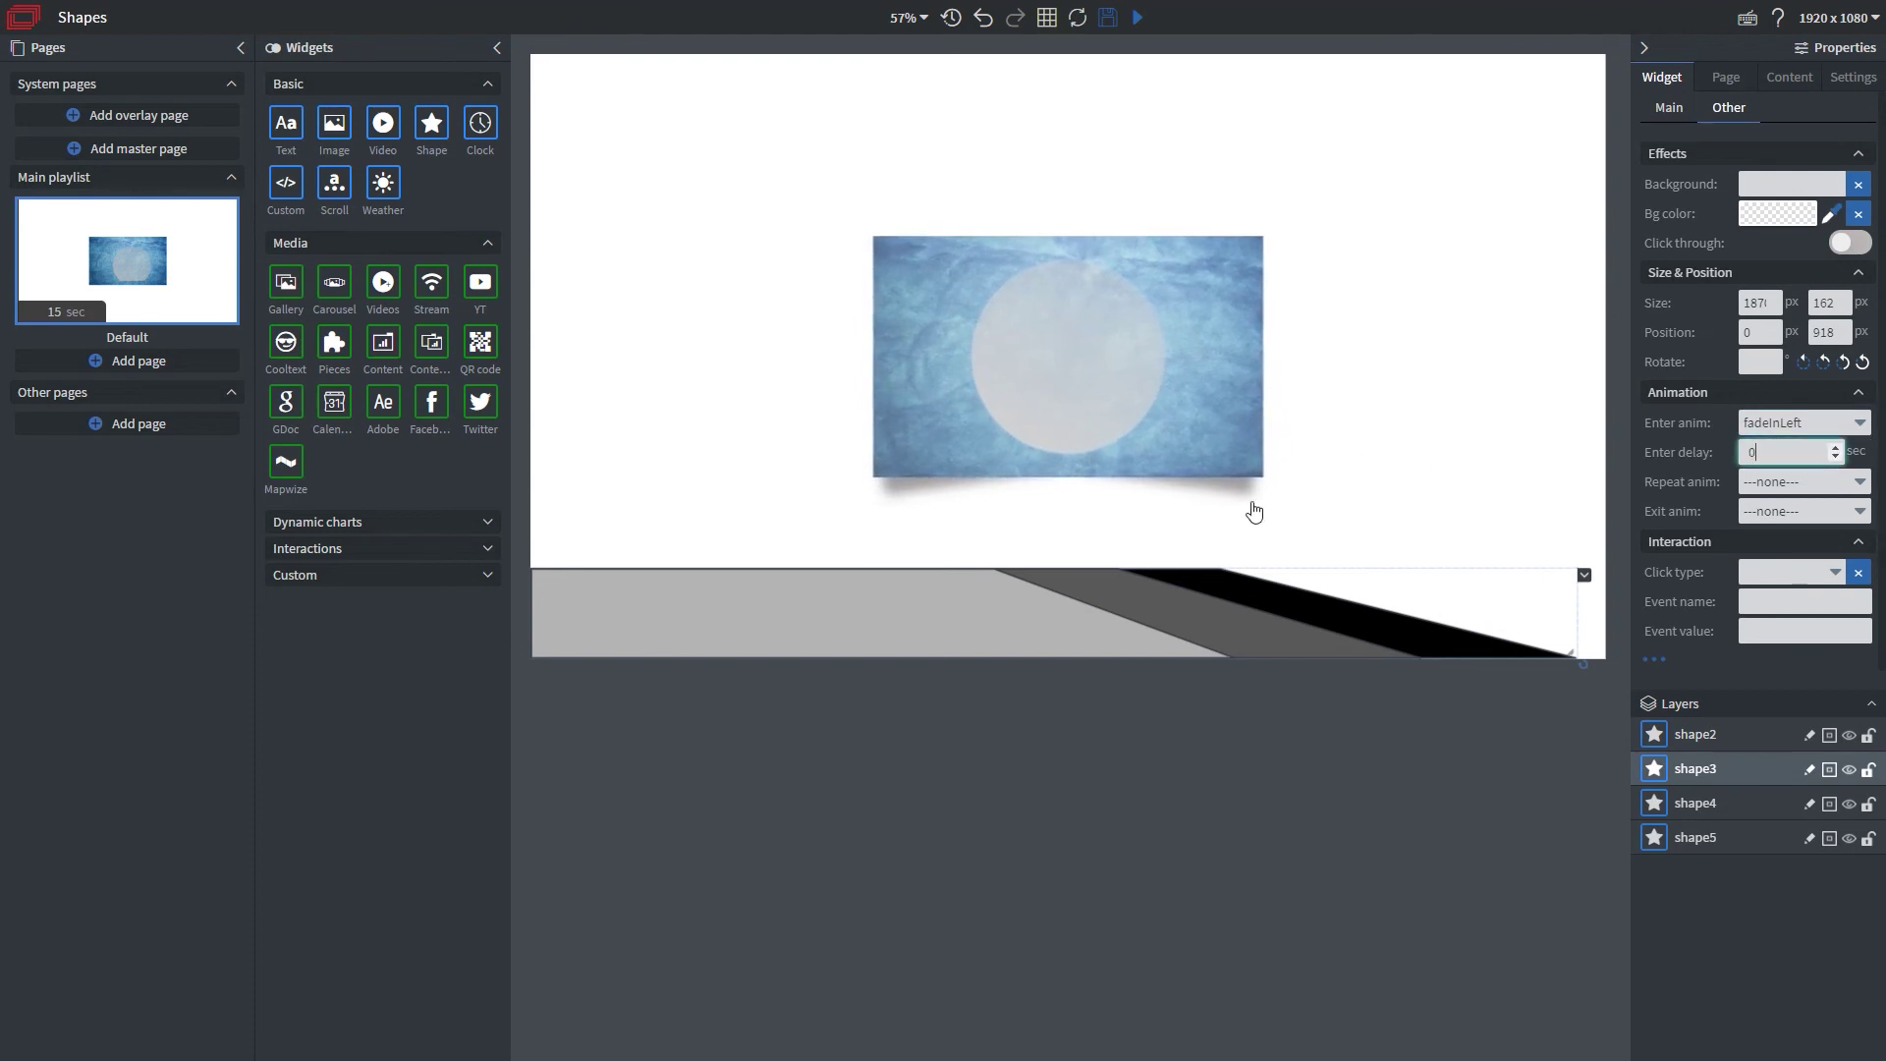
text(2)
Give the dark gray skew box a fadeInLeft enter animation with a 3-second delay.
click(1251, 641)
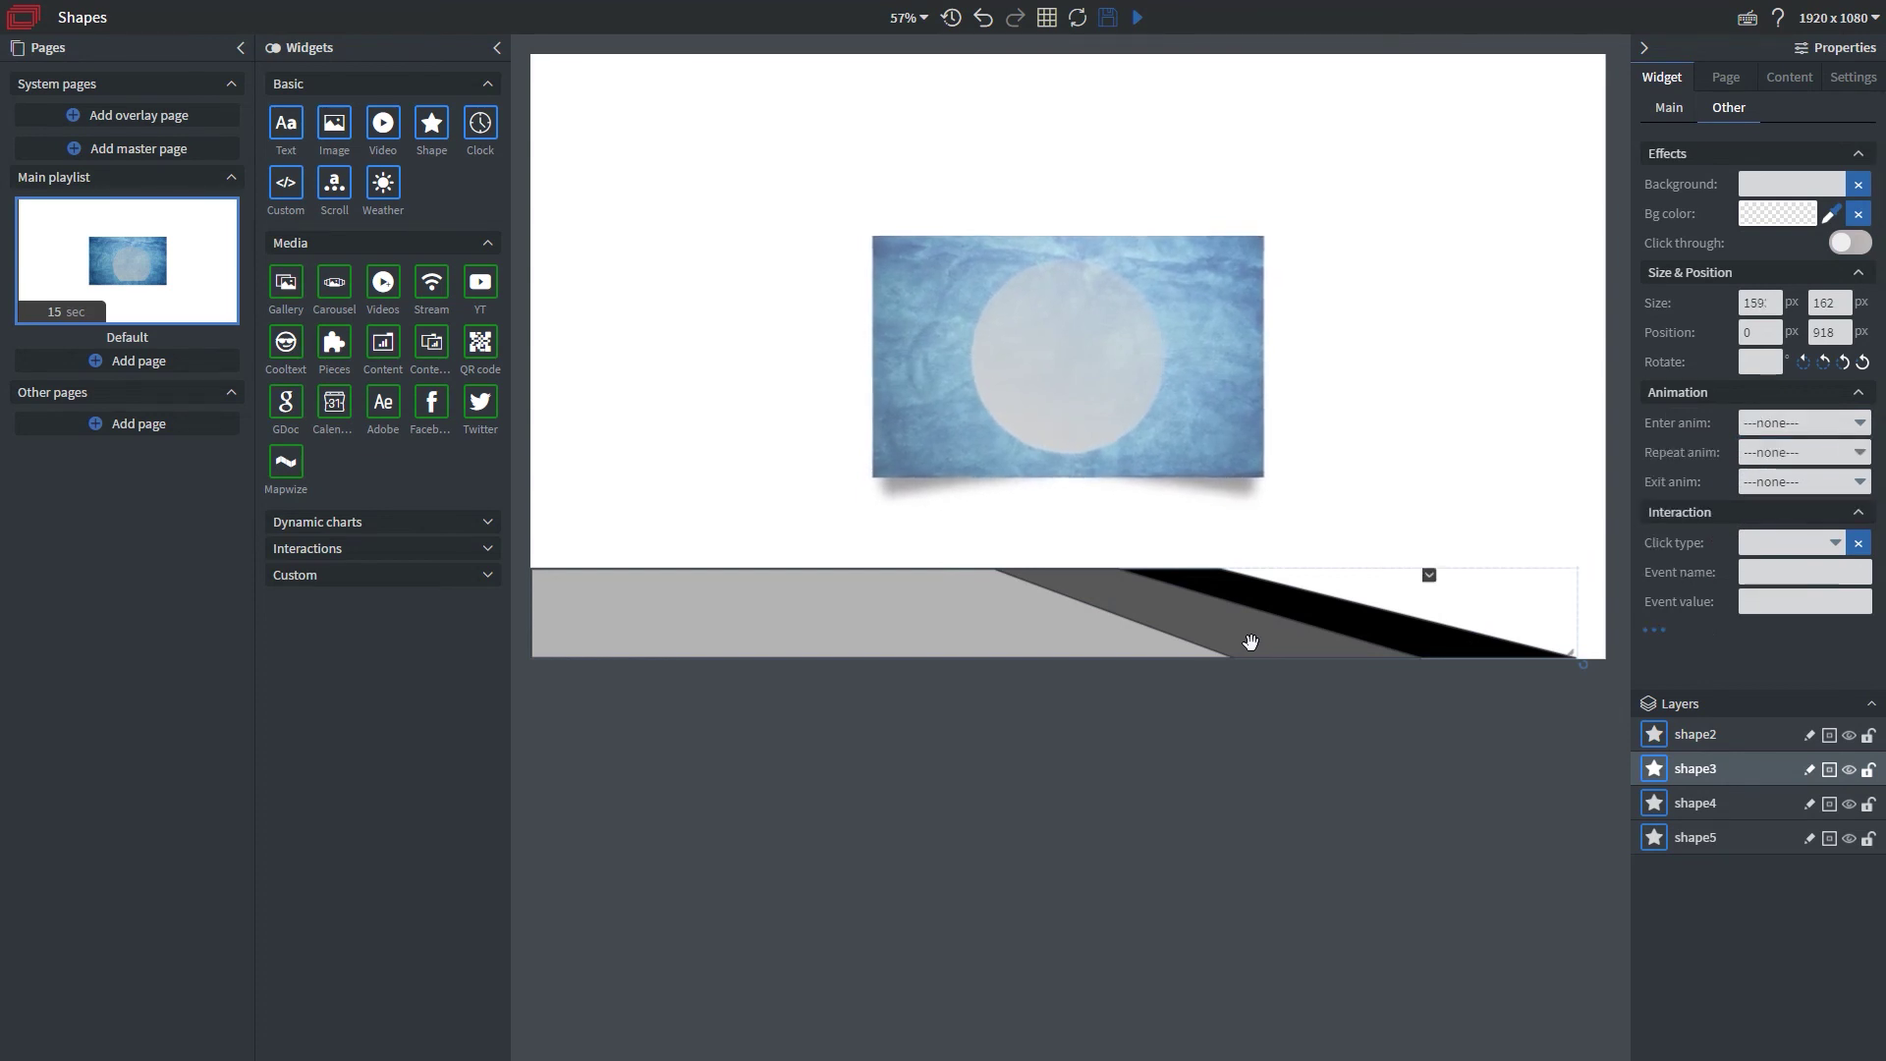
click(1772, 452)
click(1777, 422)
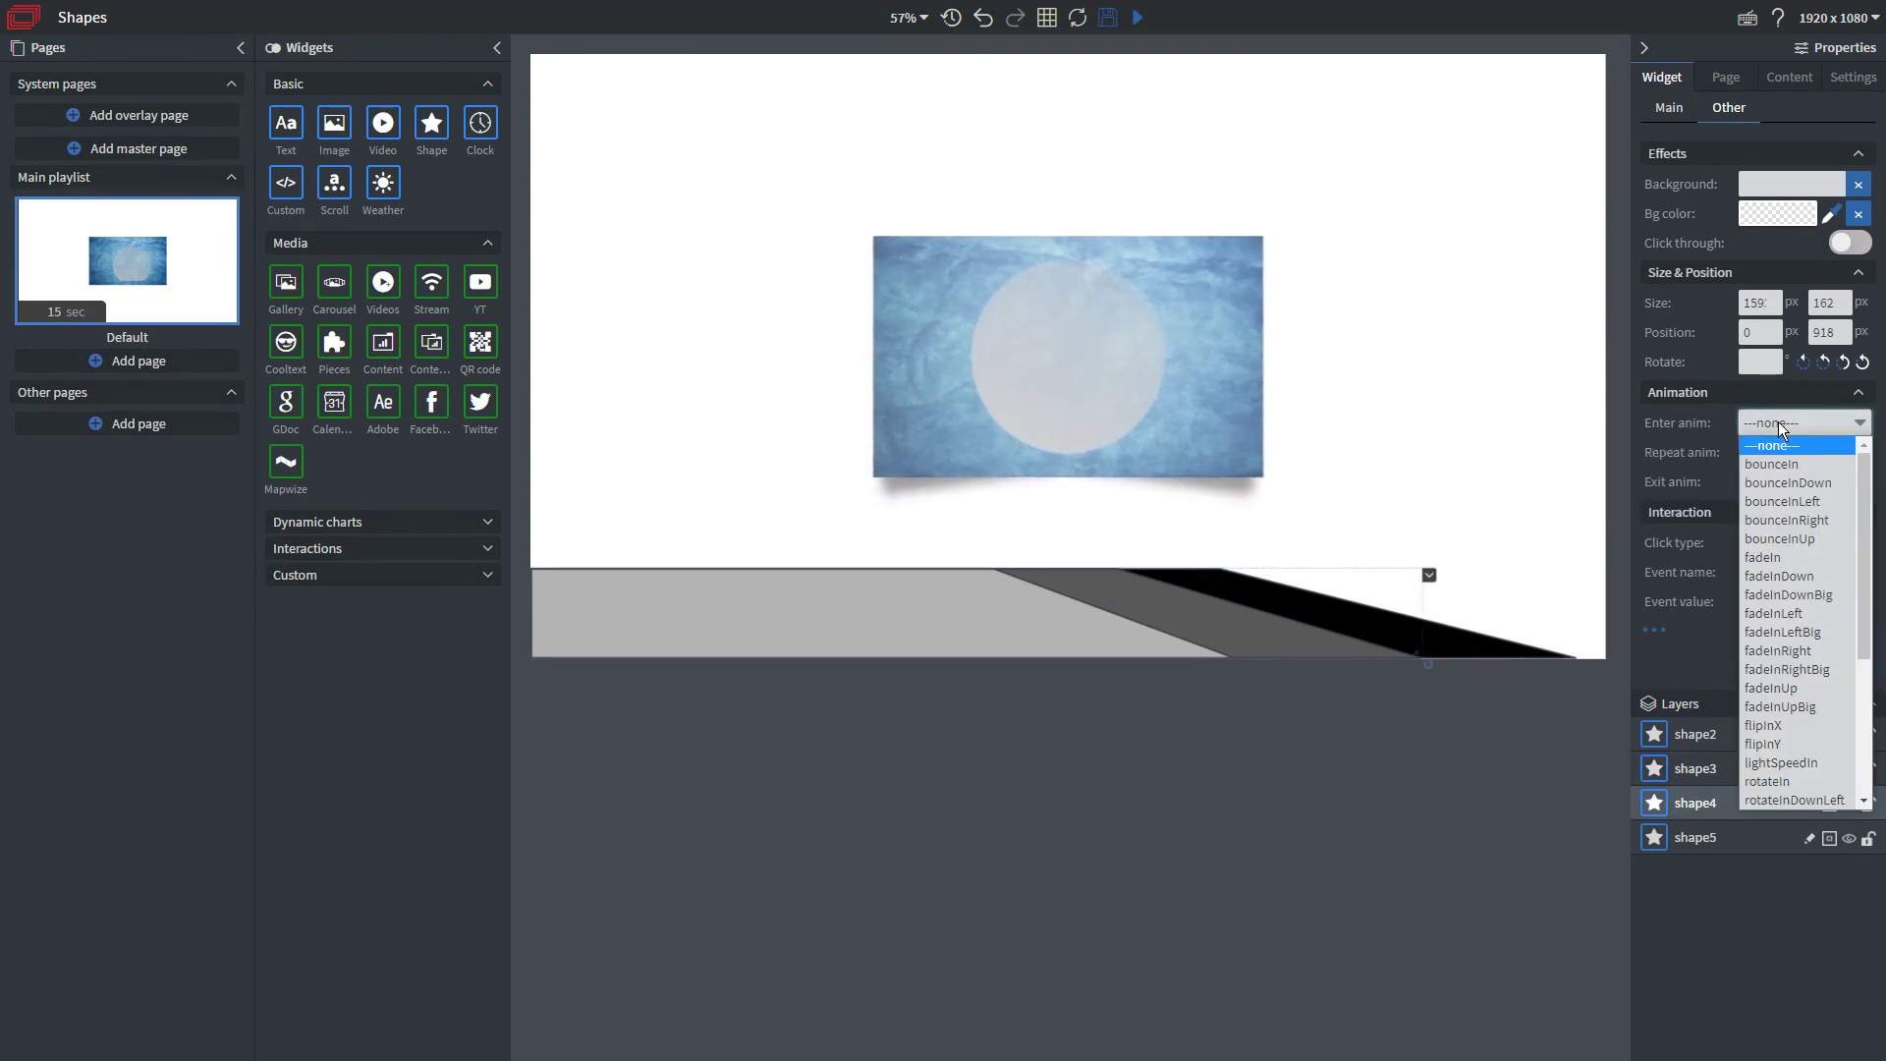
click(1788, 594)
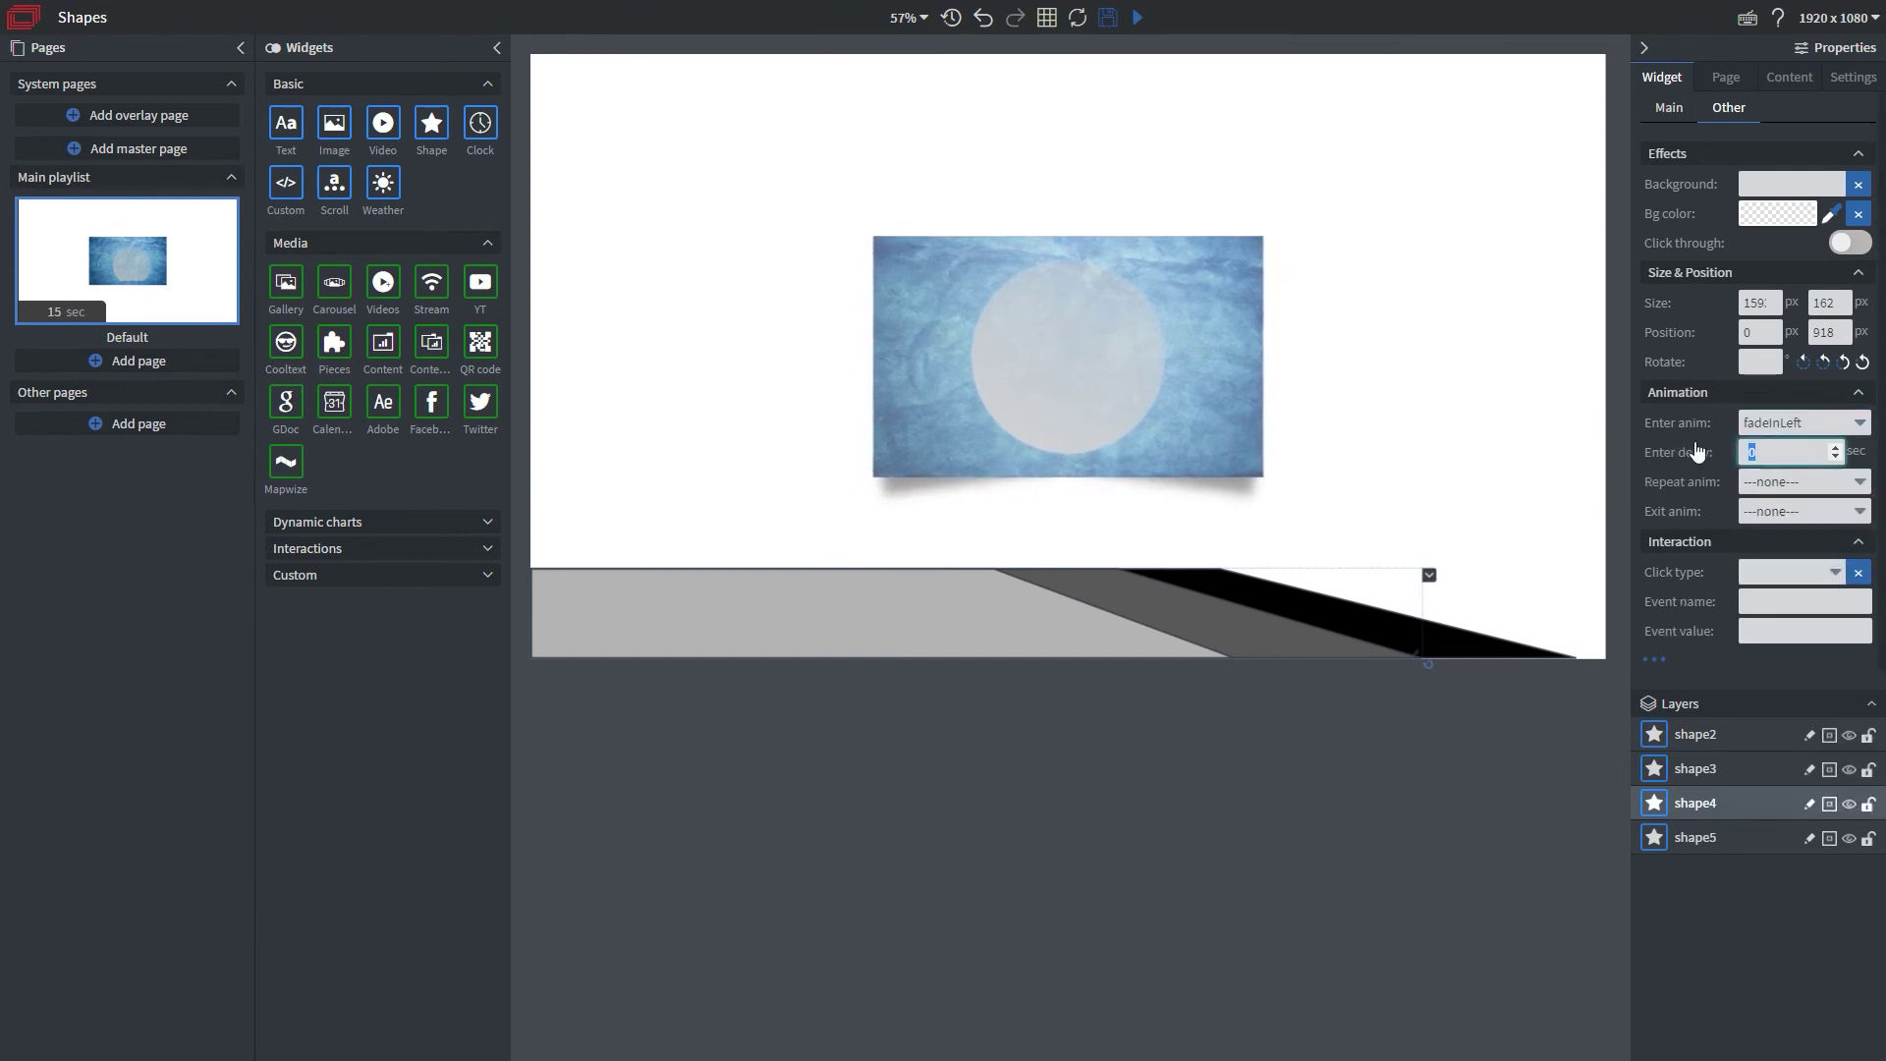
text(3)
Give the light gray skew box a fadeInLeft enter animation with a 4-second delay.
click(1014, 621)
click(1013, 620)
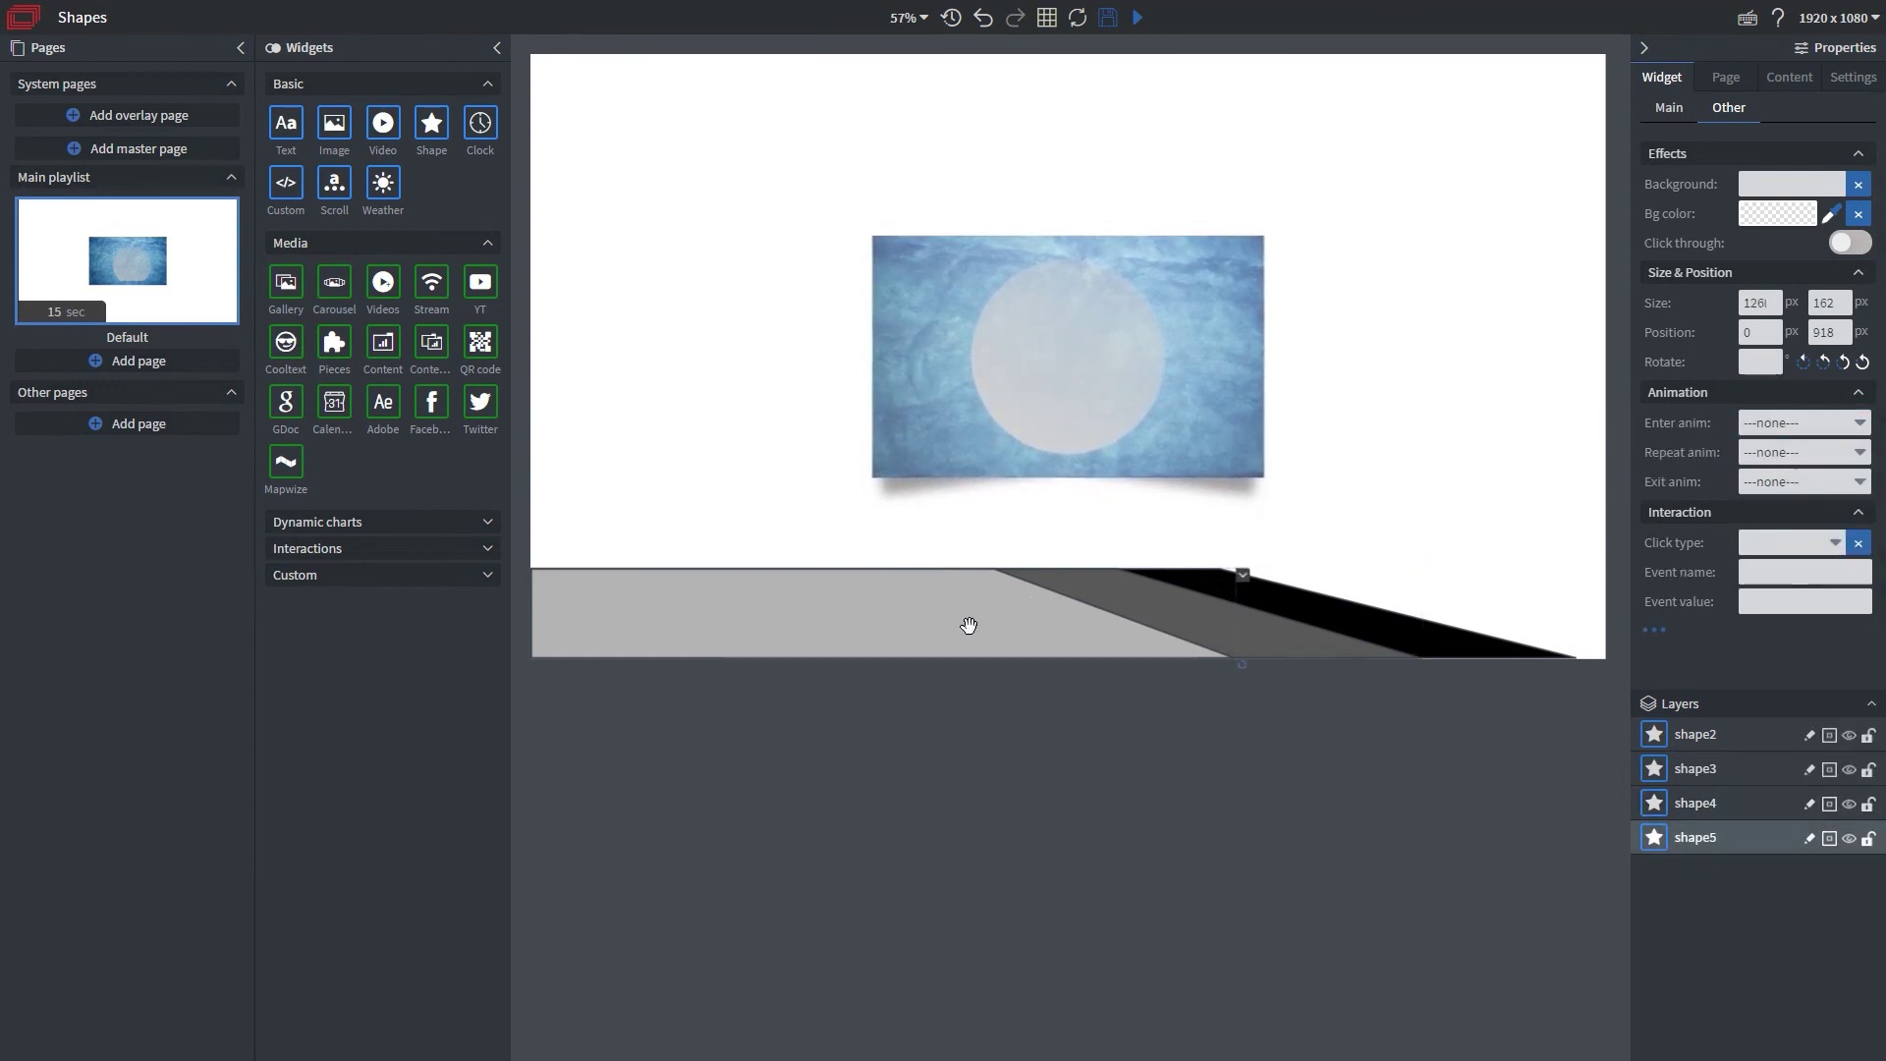
click(1773, 424)
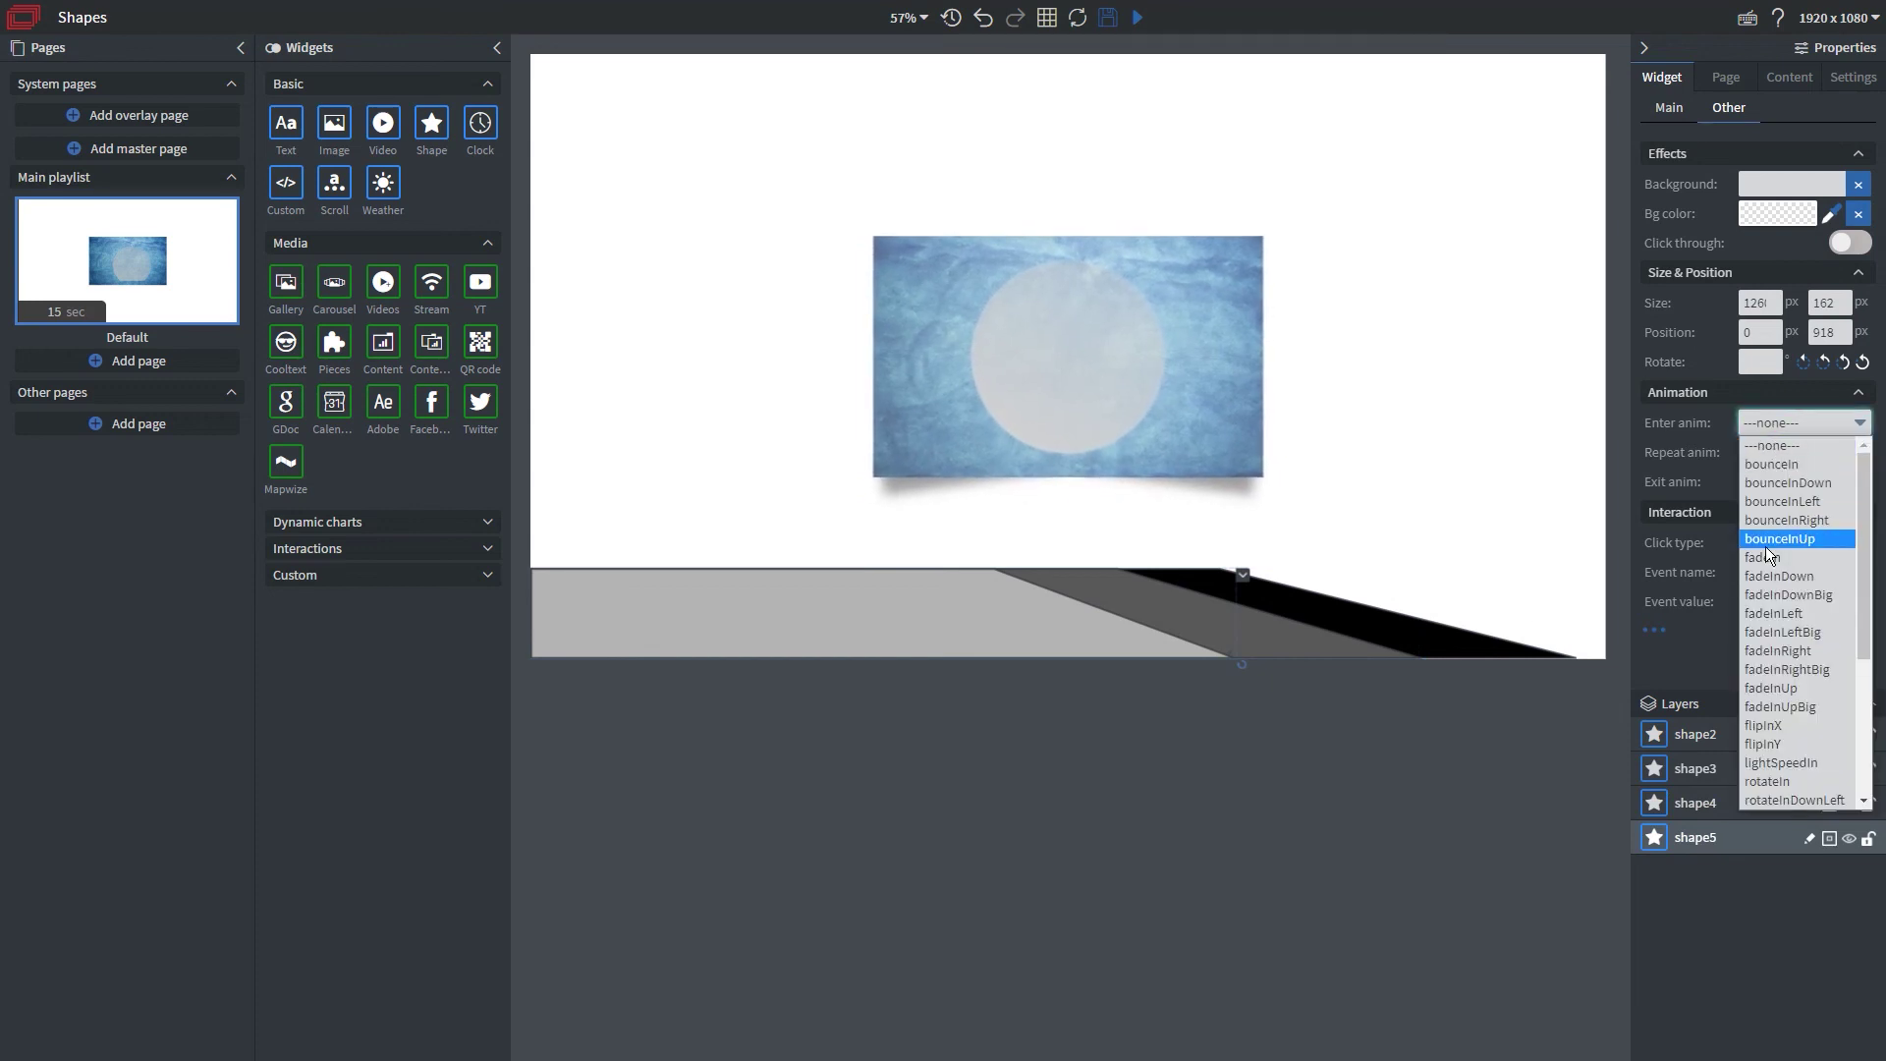
click(1781, 612)
click(1772, 452)
text(4)
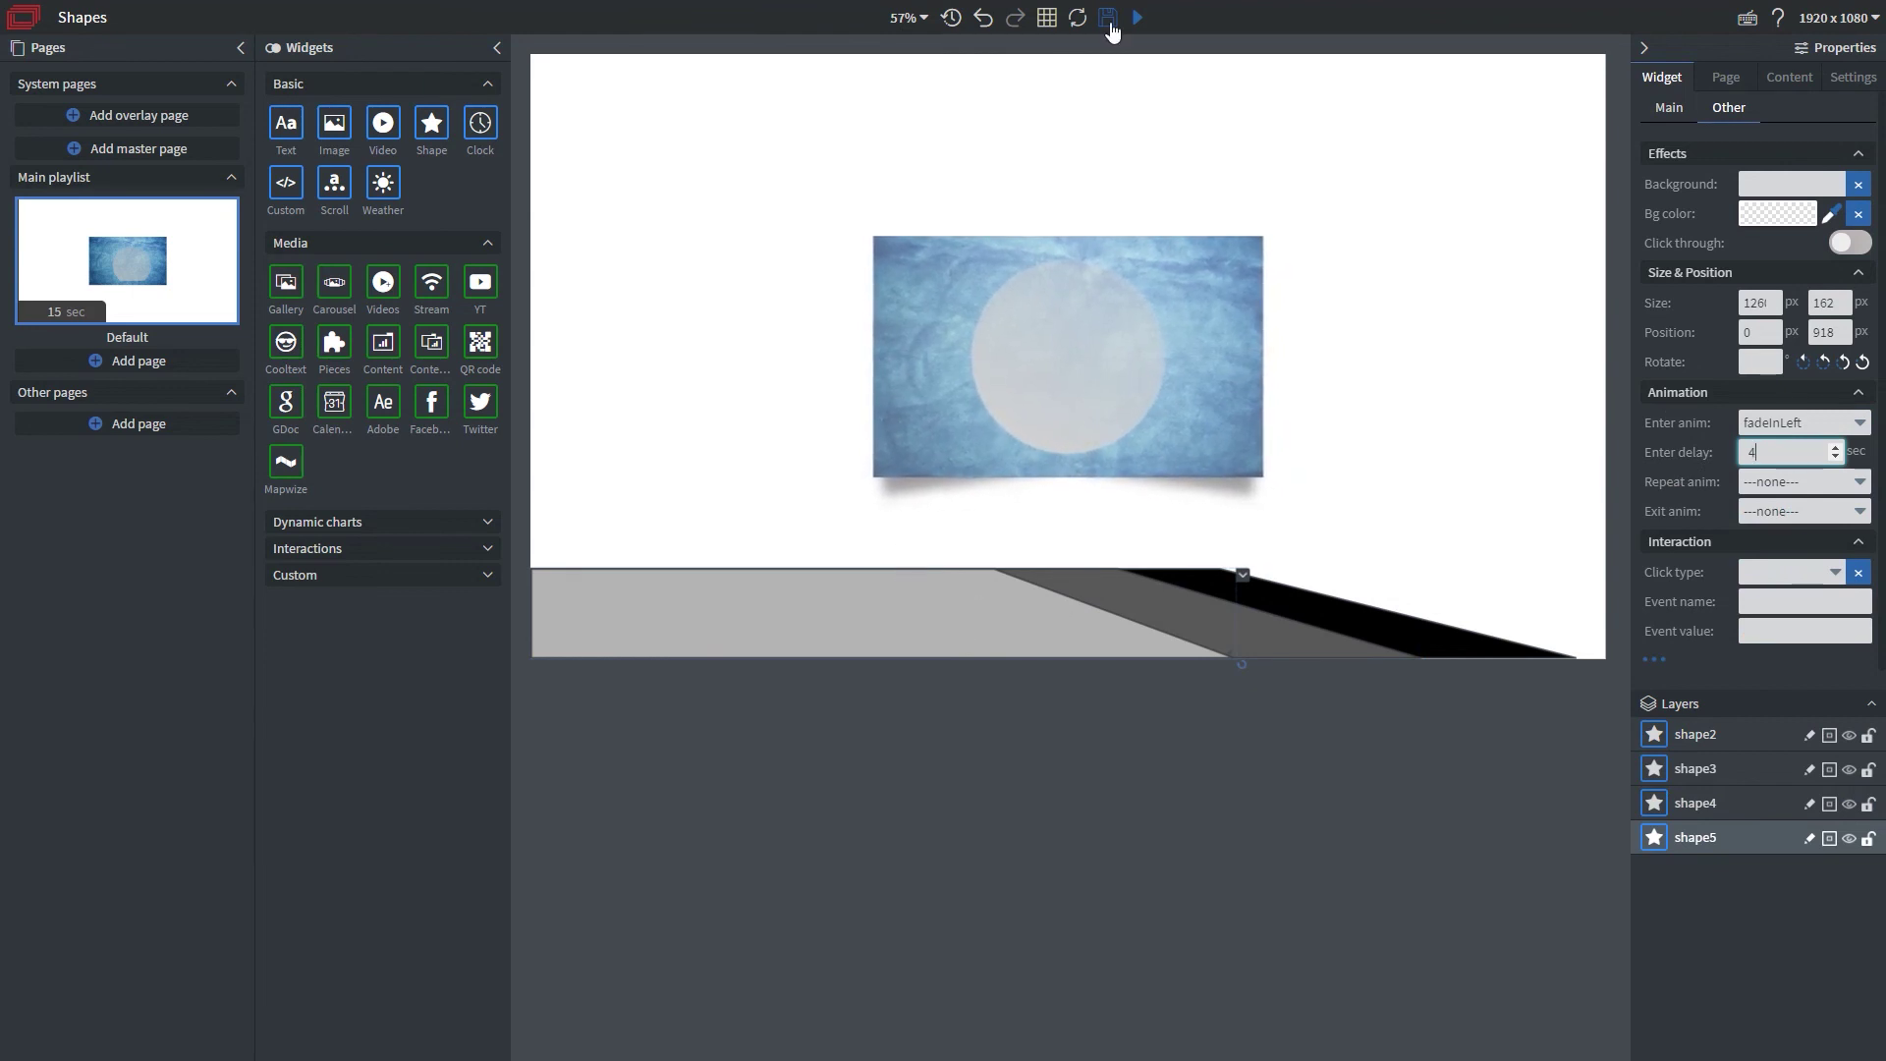
Save the content and open the page preview in the browser.
click(1113, 28)
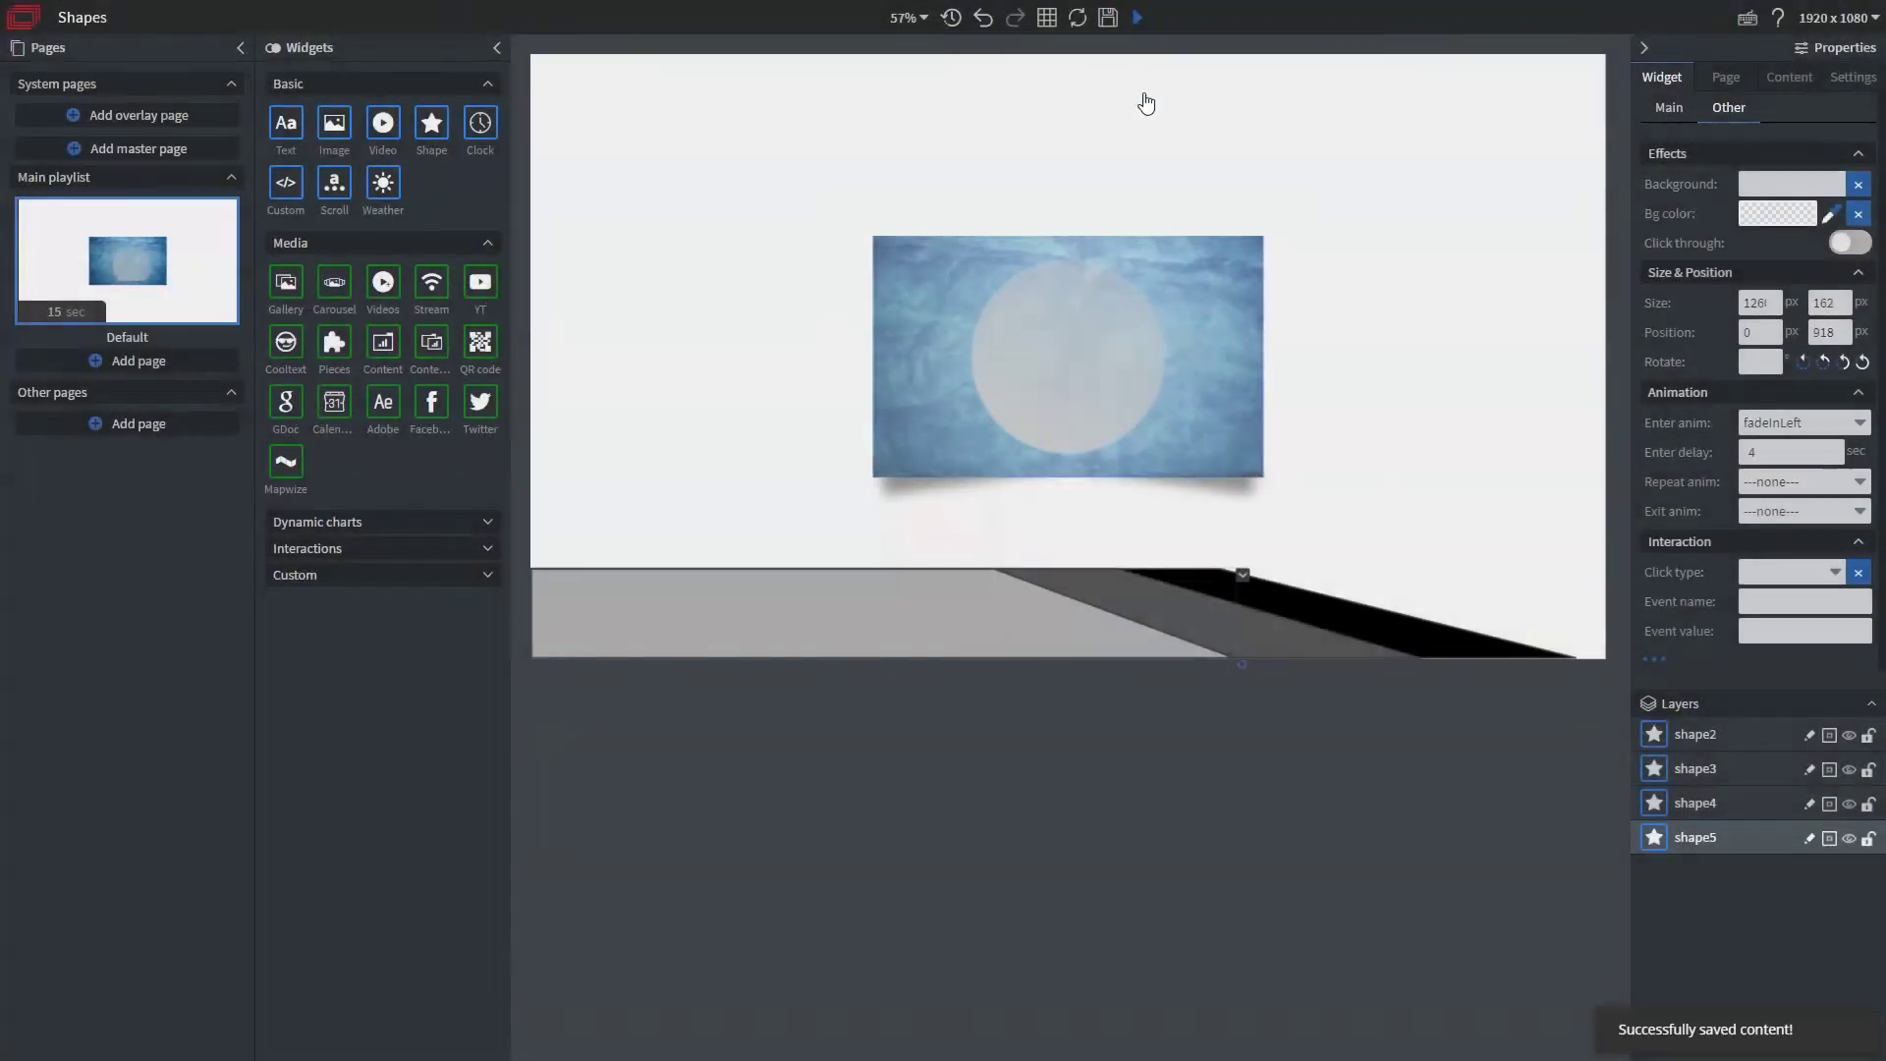
mouse_move(1141, 26)
click(1136, 80)
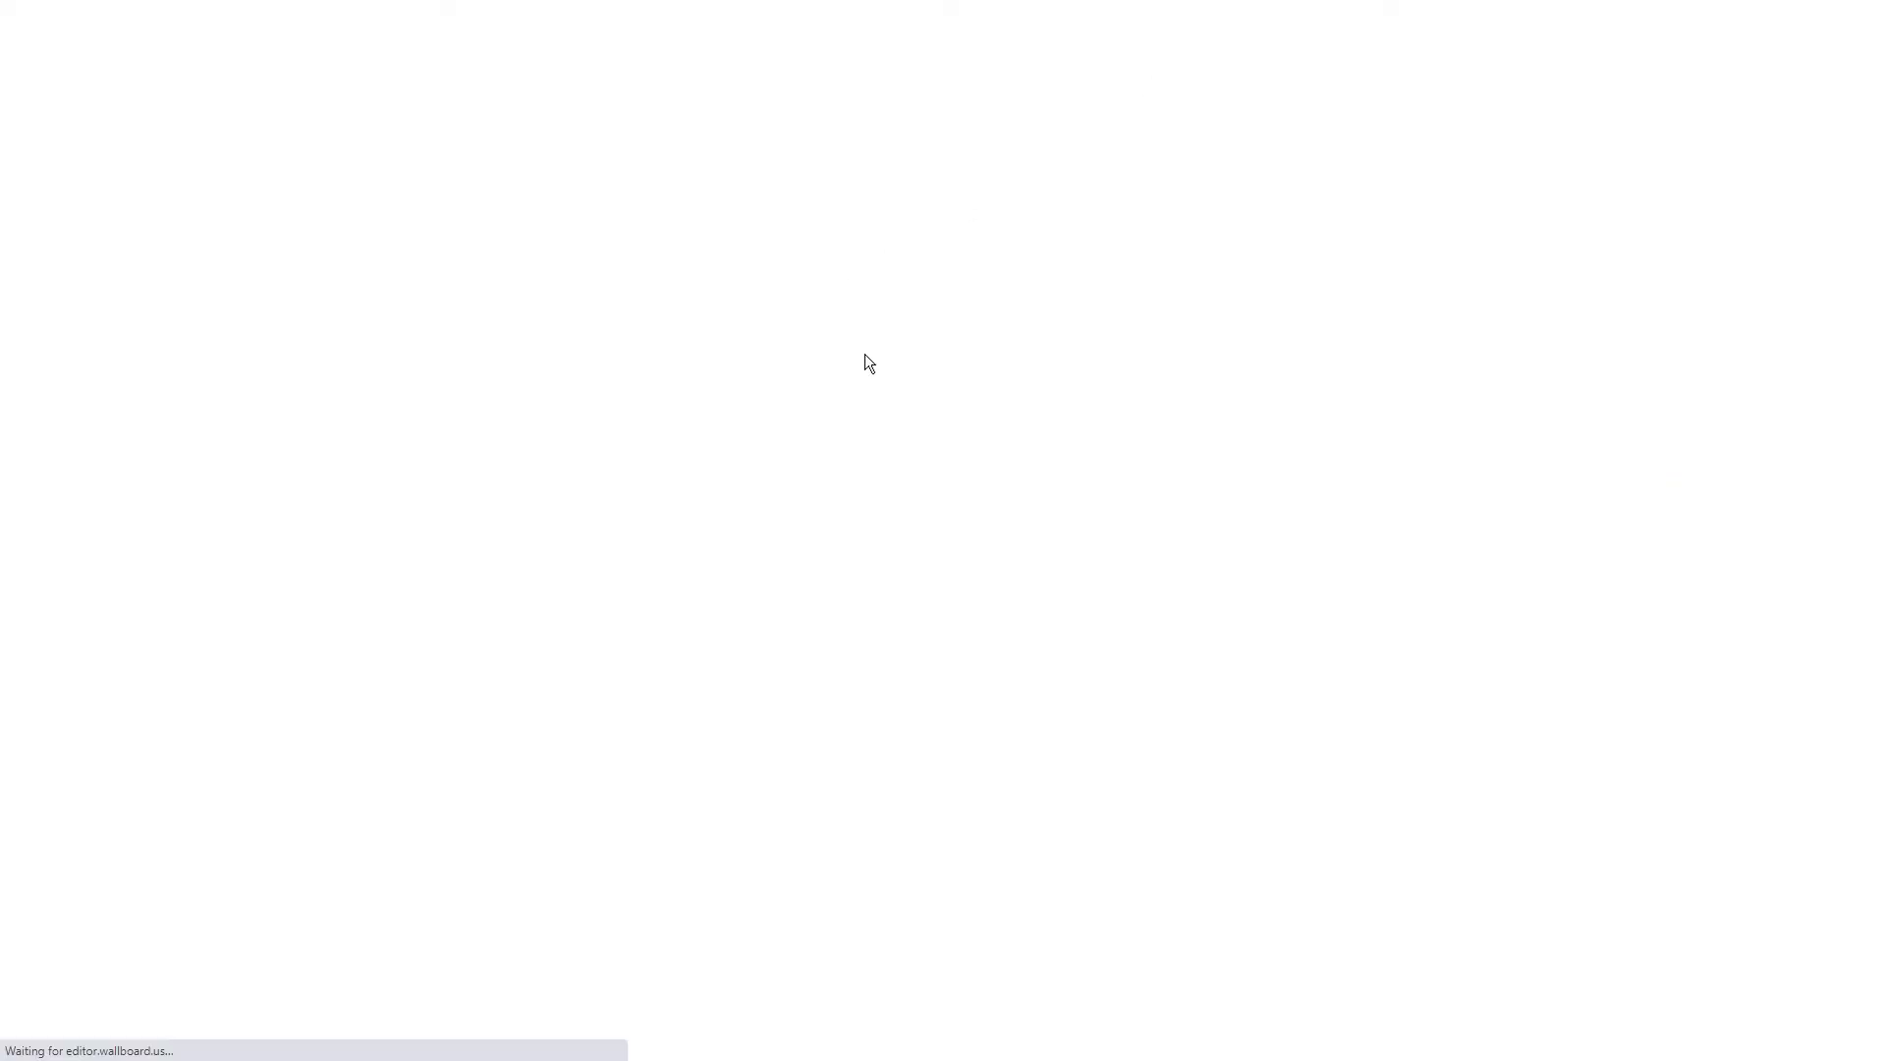